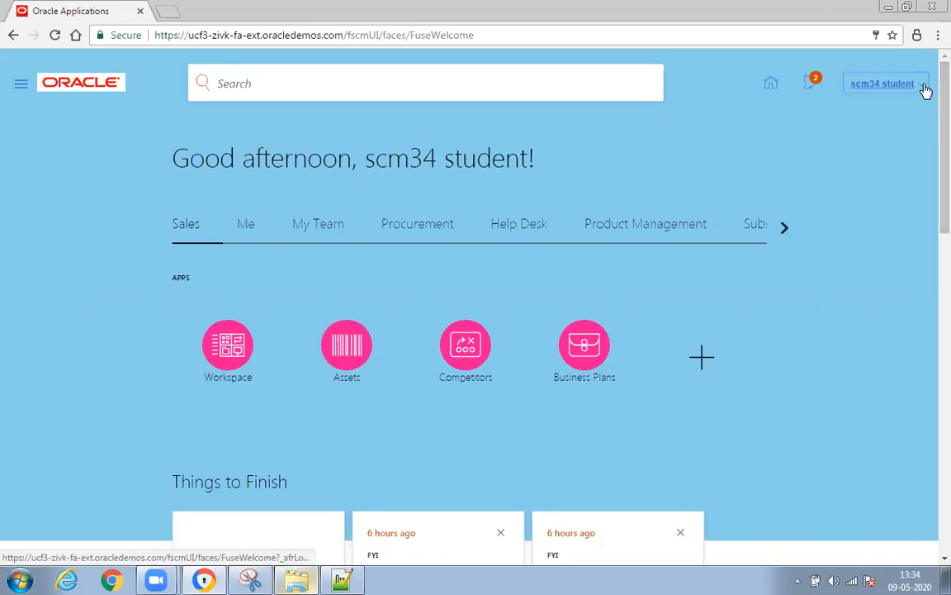
- Open Setup and Maintenance and switch the setup offering to Order Management
left_click(917, 86)
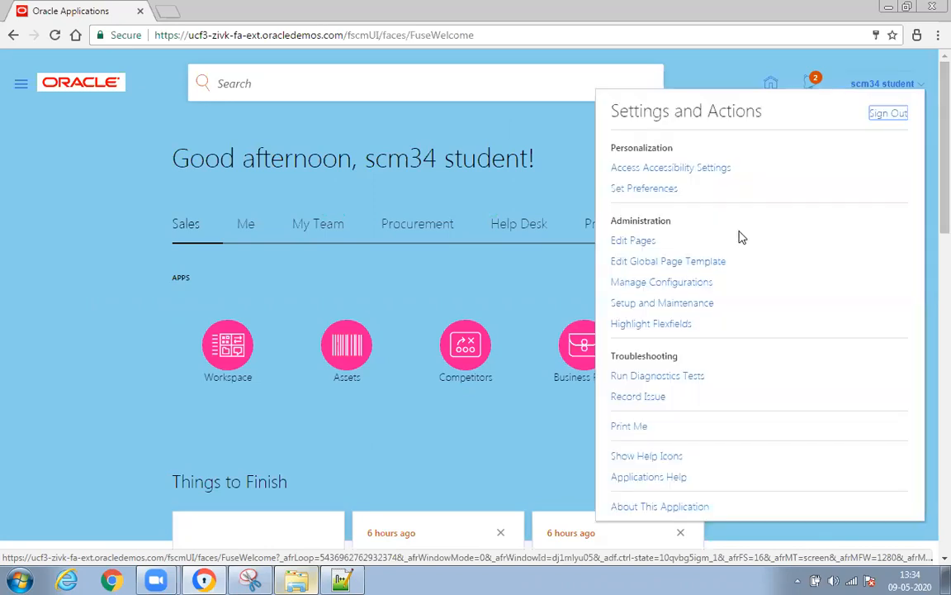
left_click(665, 304)
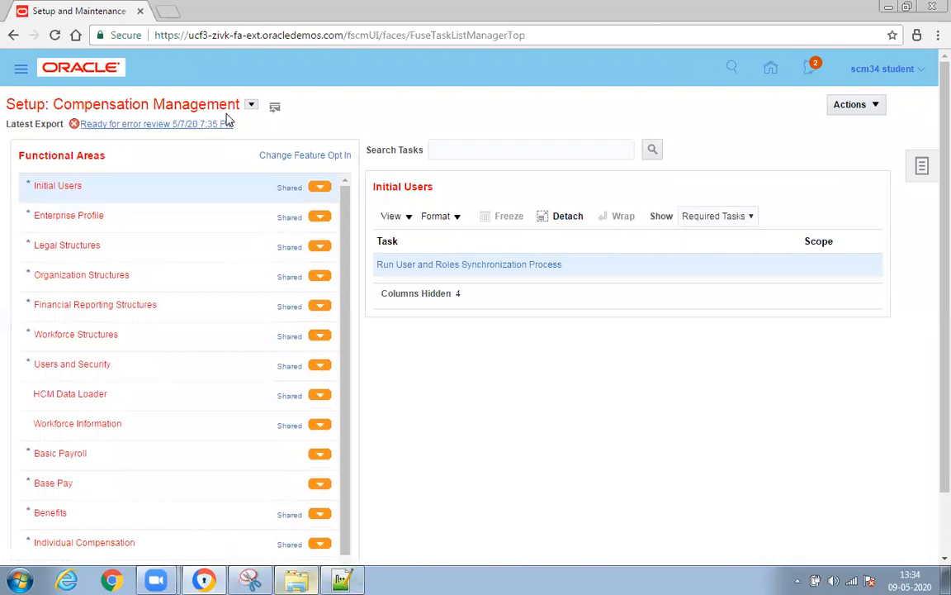
left_click(250, 105)
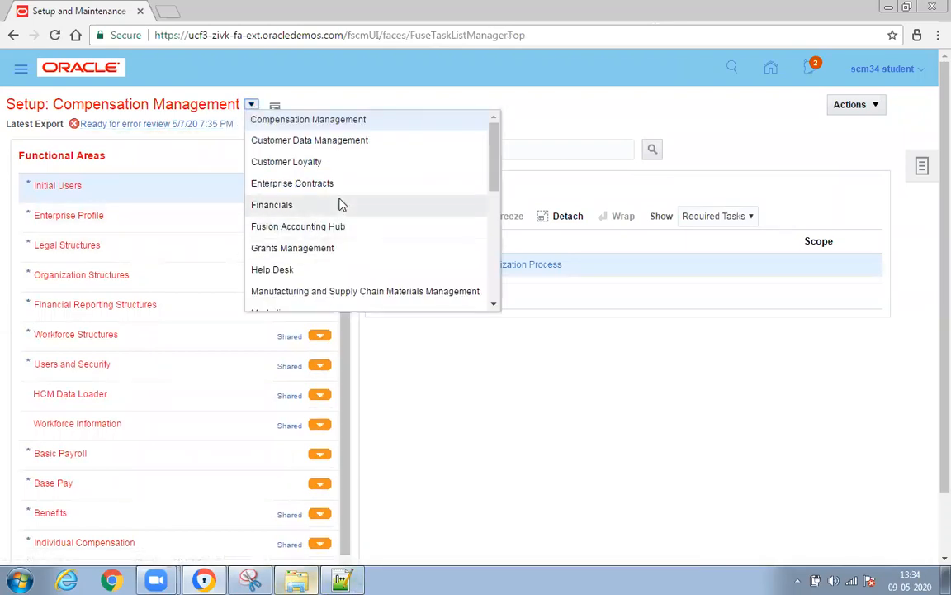
scroll(339, 204, "down", 3)
left_click(332, 276)
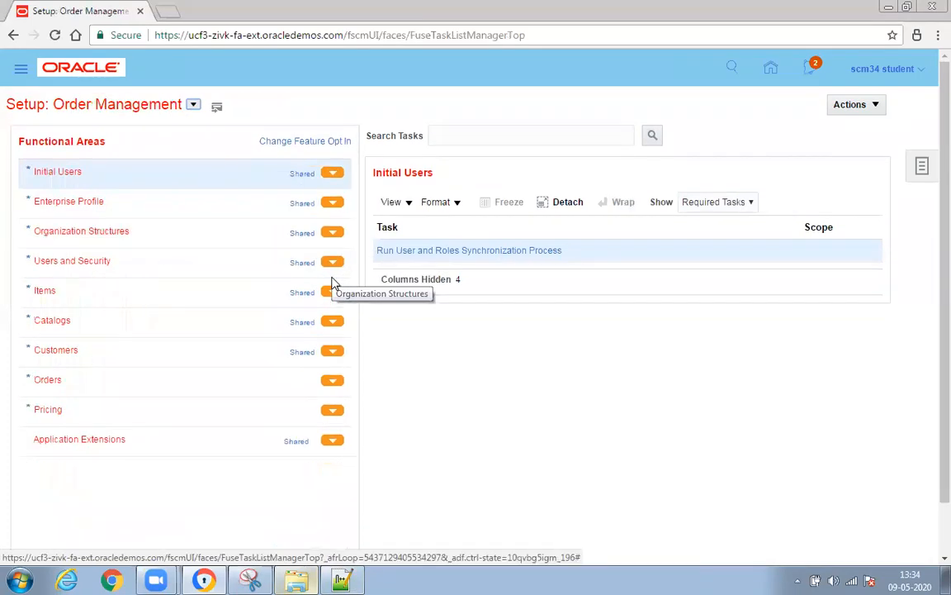
left_click(450, 140)
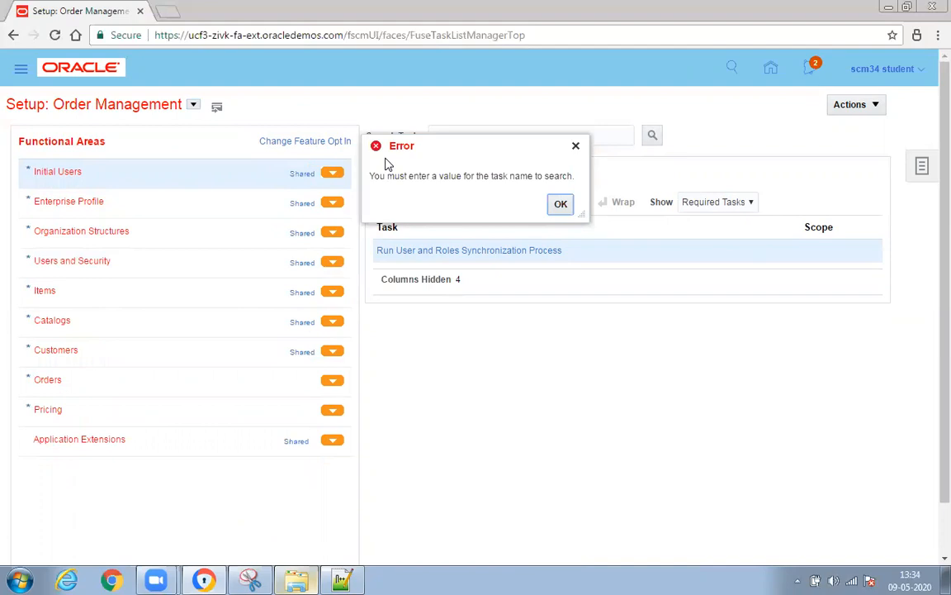
key("BackSpace")
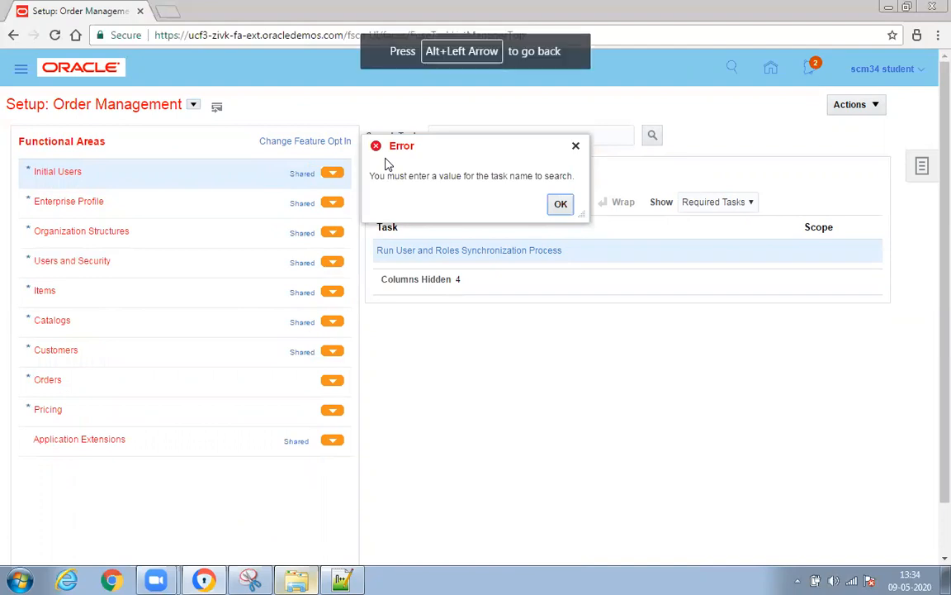
left_click(560, 204)
- Search the setup tasks for Pre%Trans%Rule% and open Manage Pretransformation Rules for Sales Orders
left_click(440, 132)
type("Pre%Trans%Rule%")
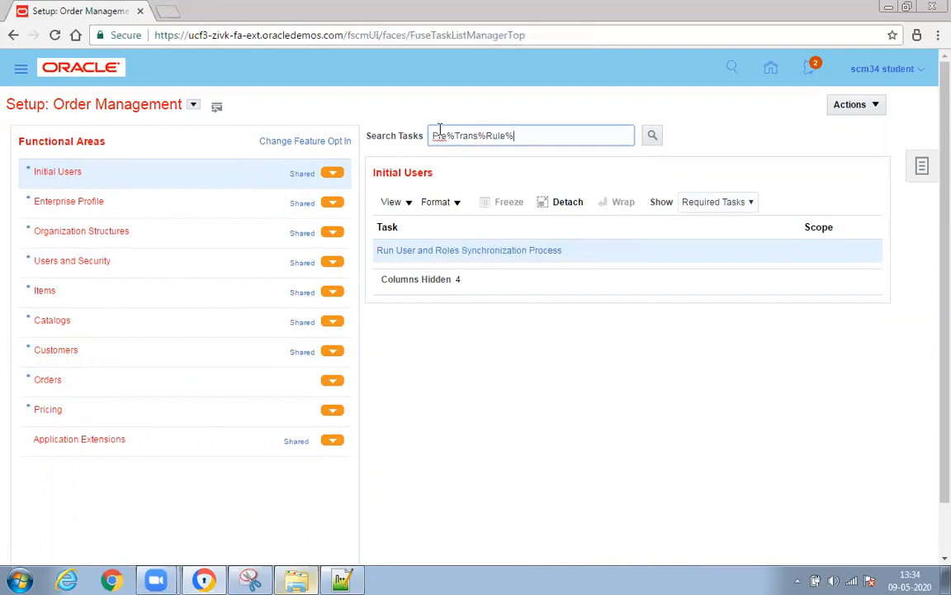
left_click(652, 135)
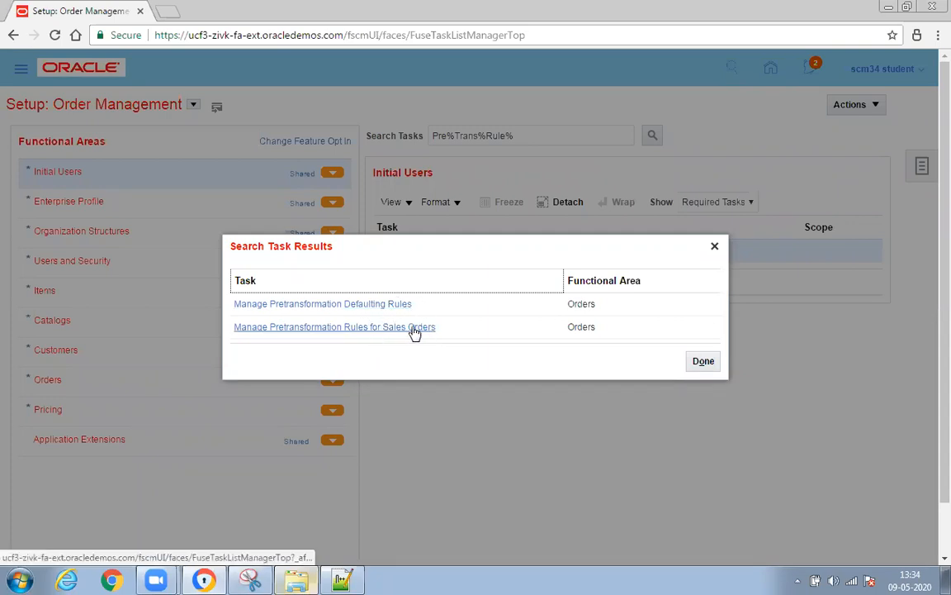
left_click(360, 327)
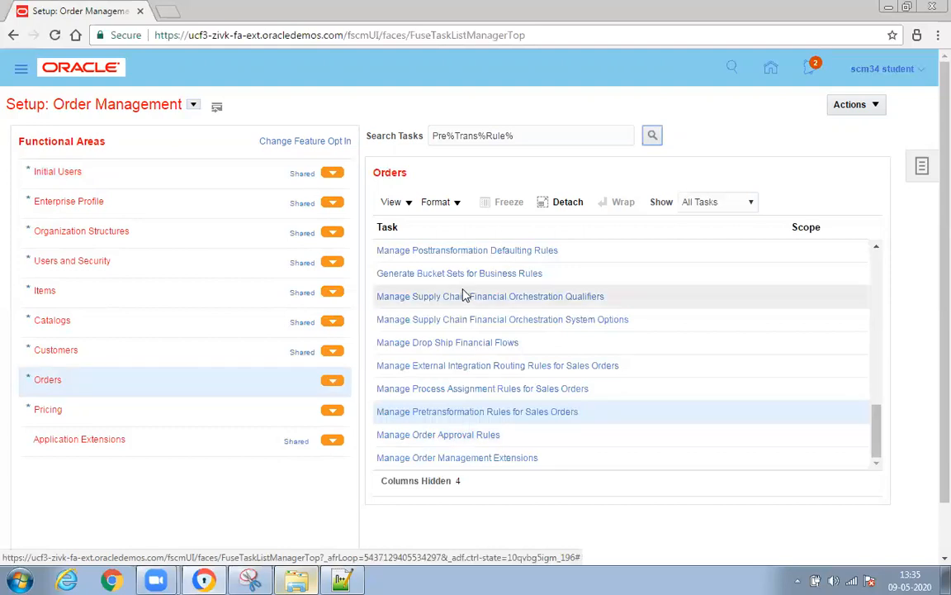
left_click(480, 412)
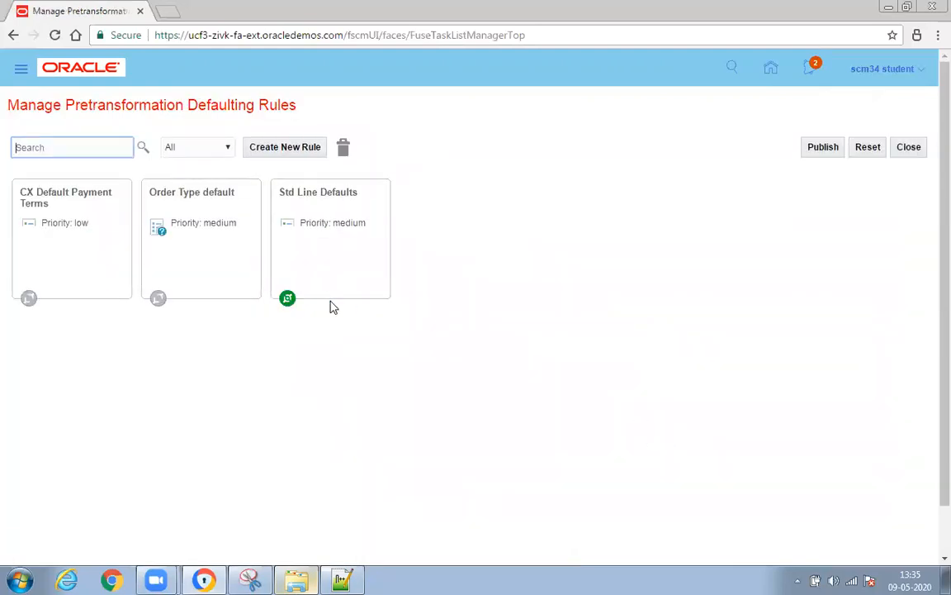
- Create a new pretransformation defaulting rule, name it FA_AR_RULE, and copy that name for reuse
left_click(273, 156)
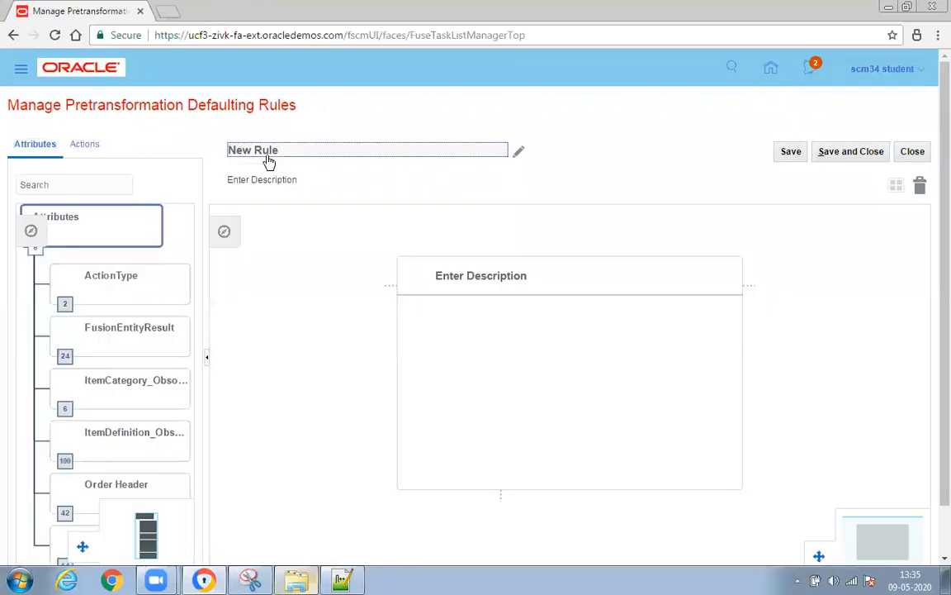
left_click(268, 157)
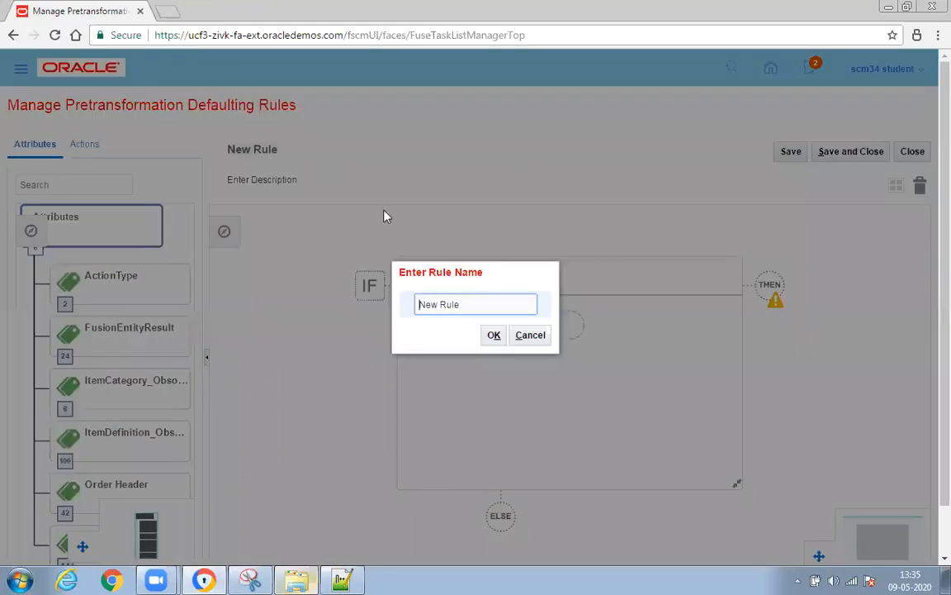
left_click(441, 305)
type("FA_AR_RULE")
left_click_drag(535, 303, 206, 290)
type("FA_")
left_click_drag(493, 306, 417, 304)
key("ctrl+c")
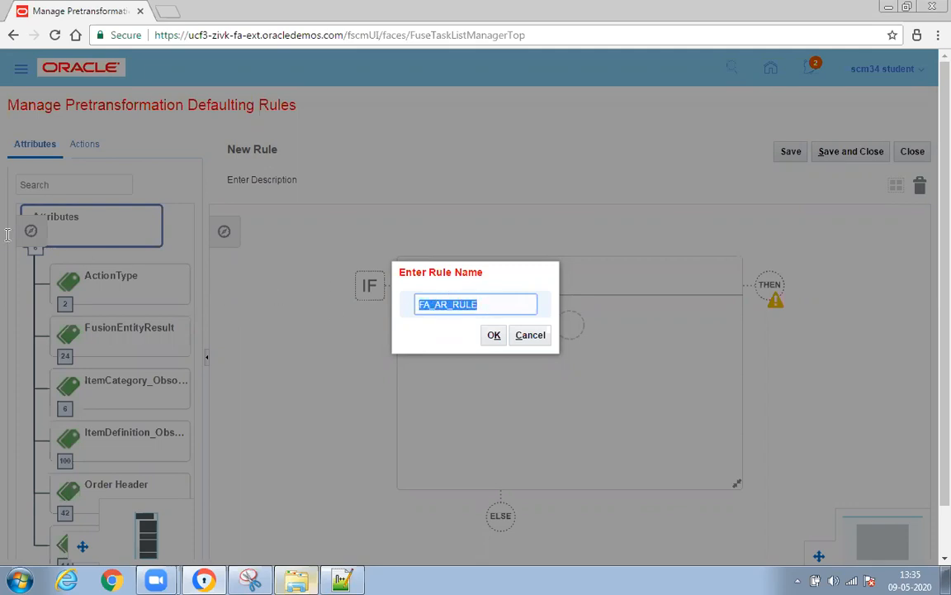
left_click(494, 335)
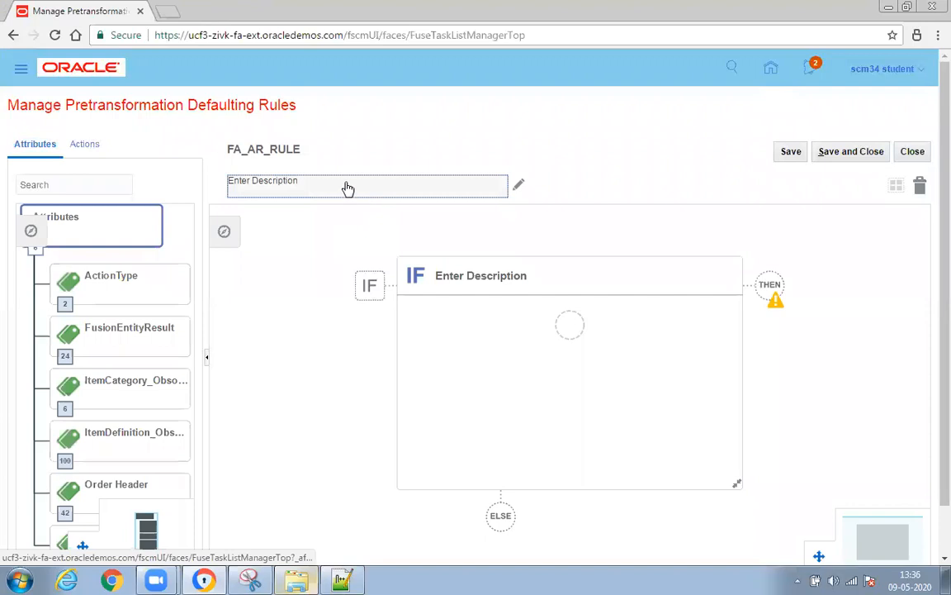
- Set the rule description to FA_AR_RULE
left_click(439, 183)
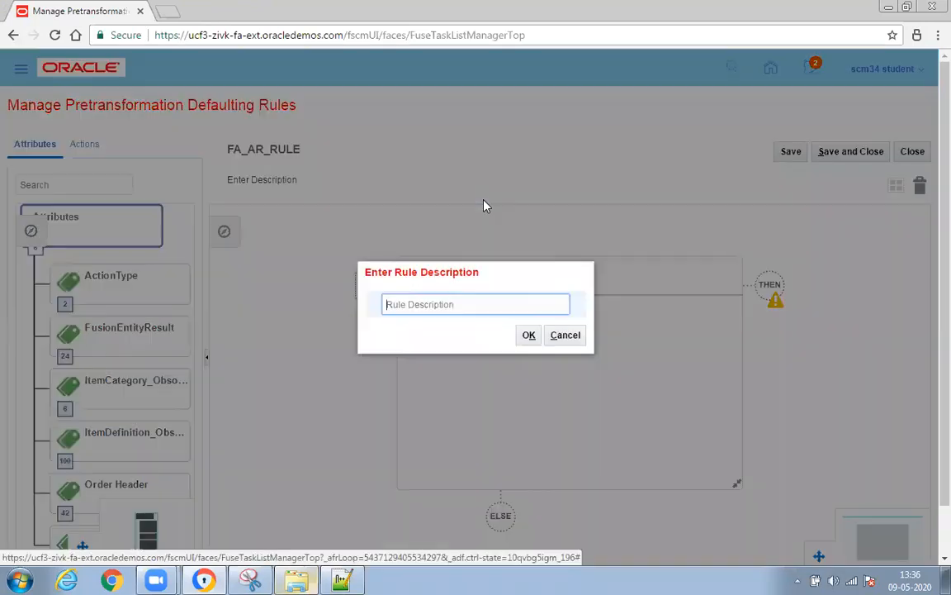
key("ctrl+v")
left_click(529, 335)
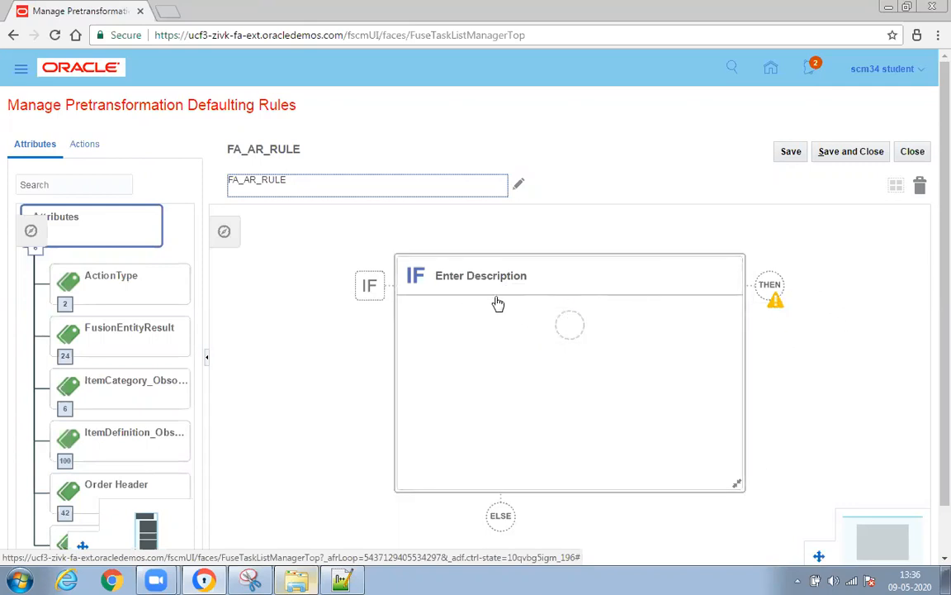
- Add an IF condition requiring the Order Fulfill Line attribute Business Unit to equal US1 Business Unit
left_click(570, 326)
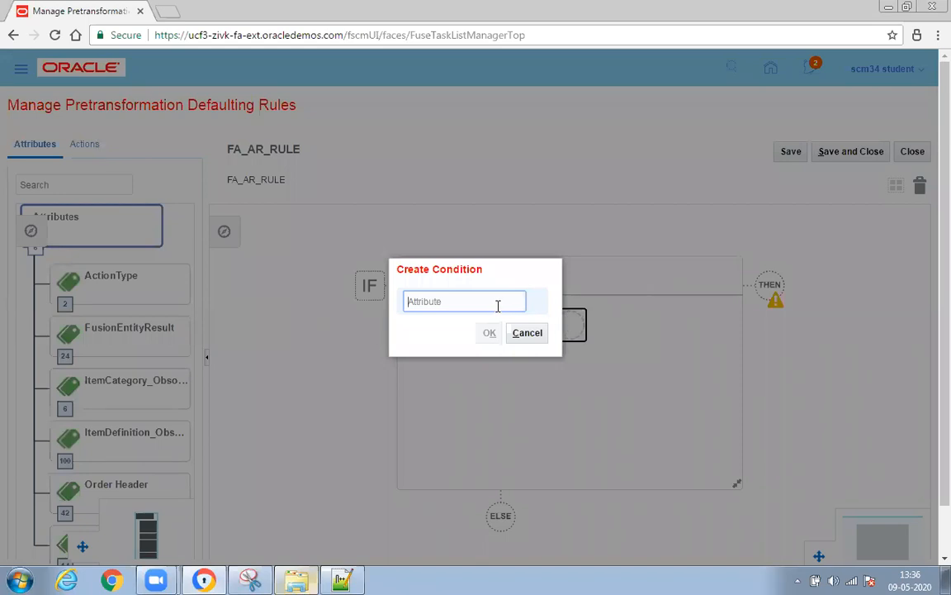
type("busi")
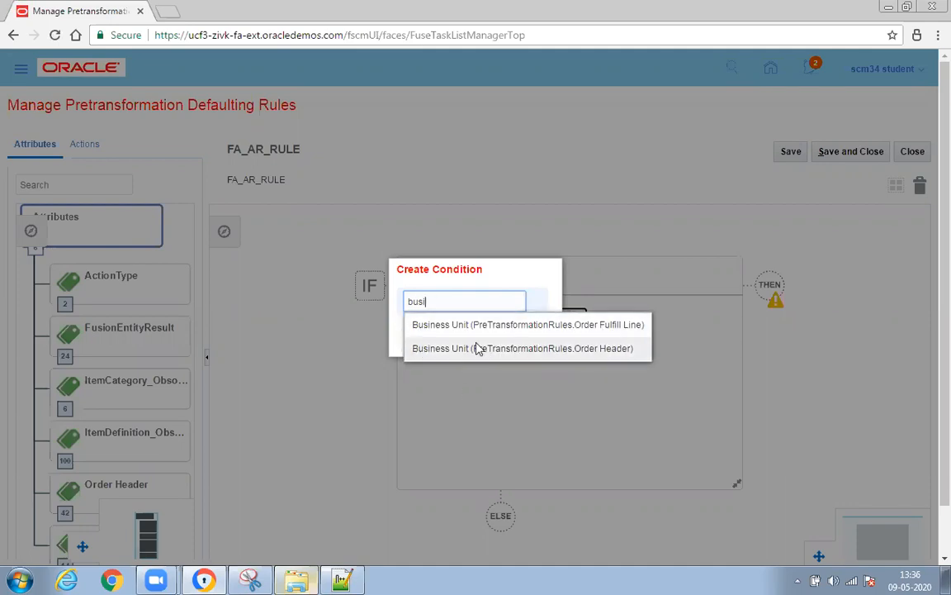
left_click(493, 326)
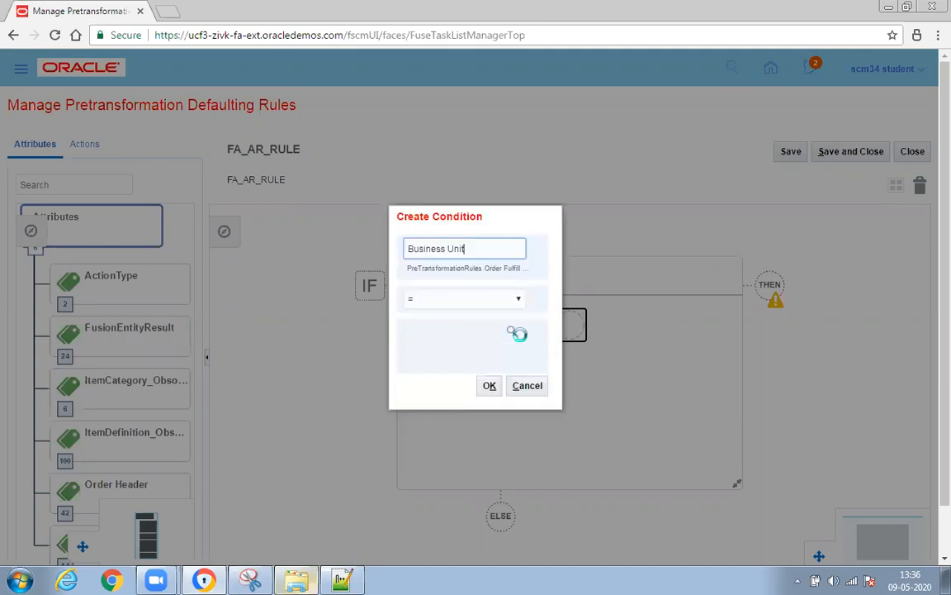
left_click(511, 329)
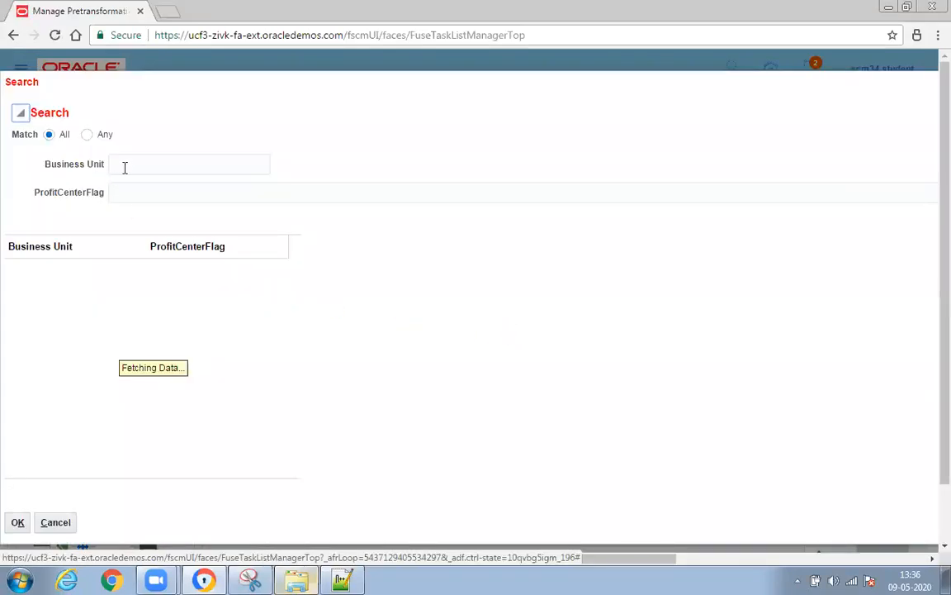
left_click(125, 166)
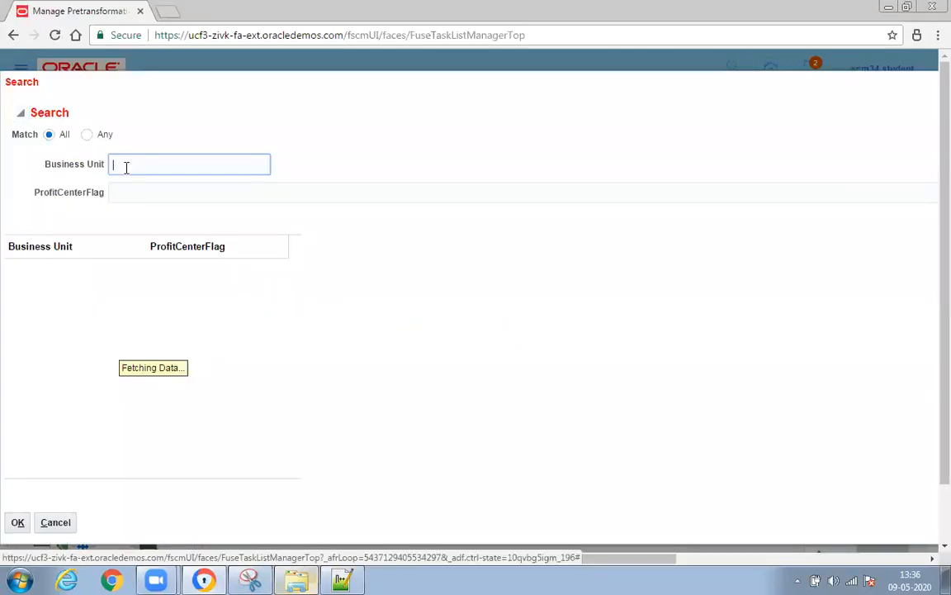
type("US")
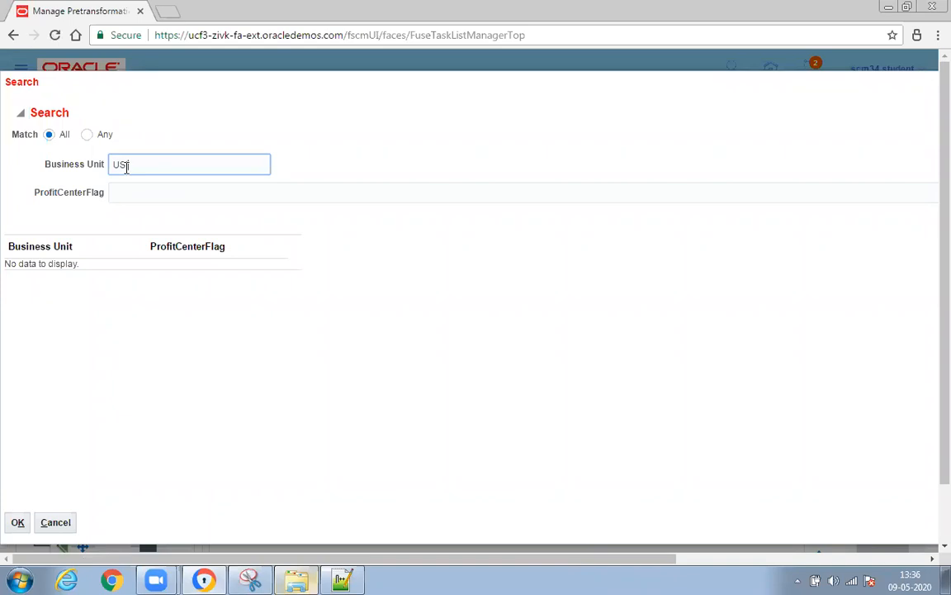
key("Return")
key("Return")
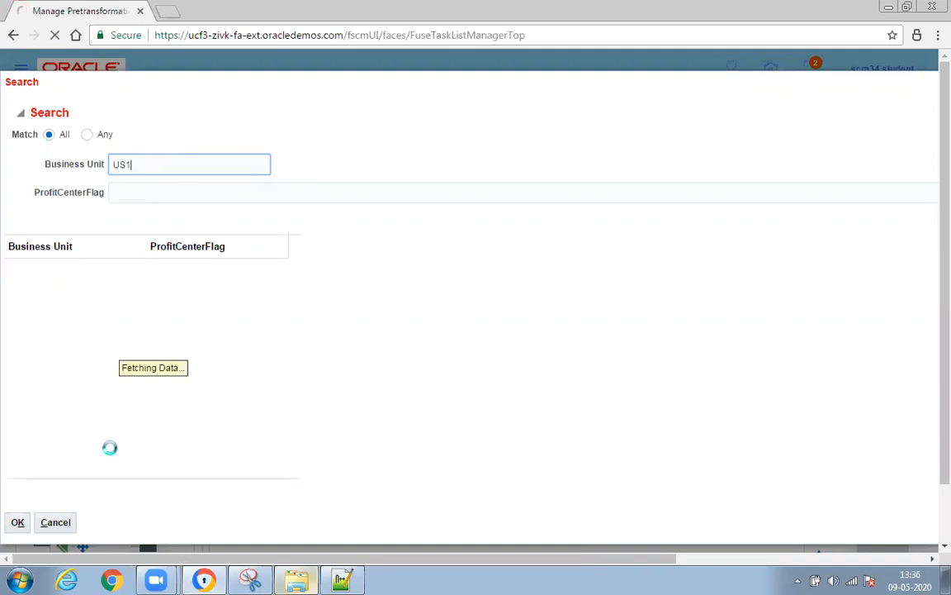
left_click(105, 268)
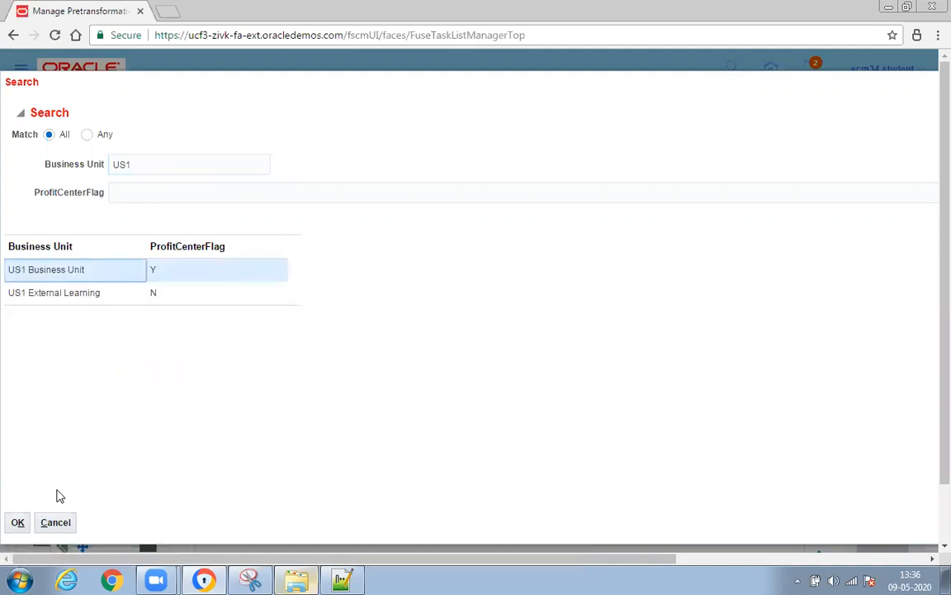
left_click(17, 521)
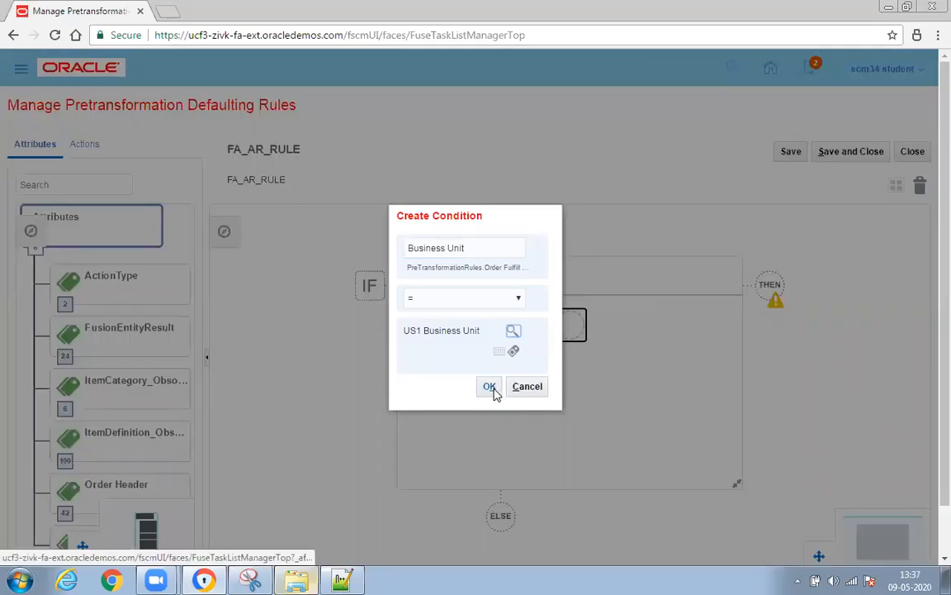
left_click(492, 390)
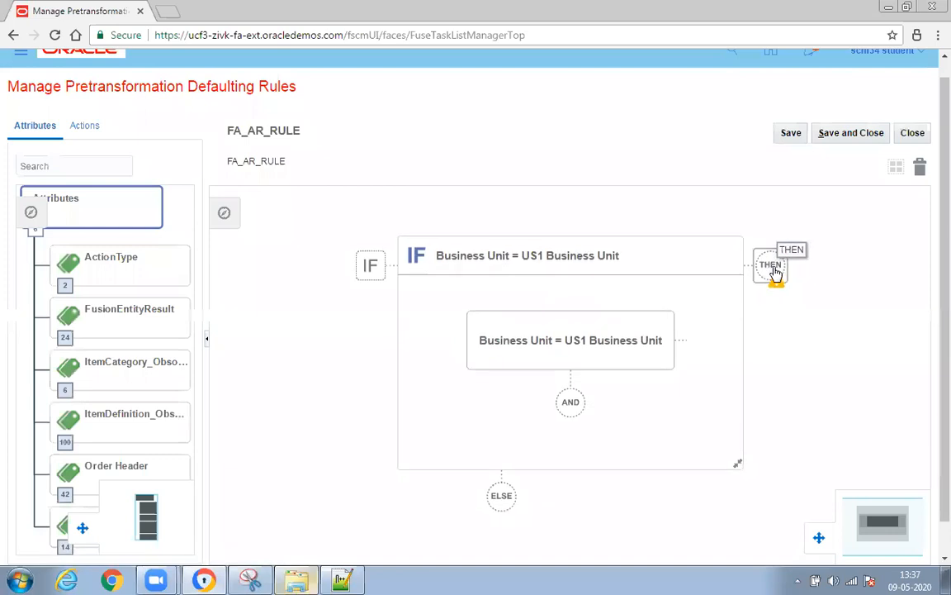
- Add a THEN branch and start an action on the Order Fulfill Line attribute BillingTrxTypeId
left_click(776, 273)
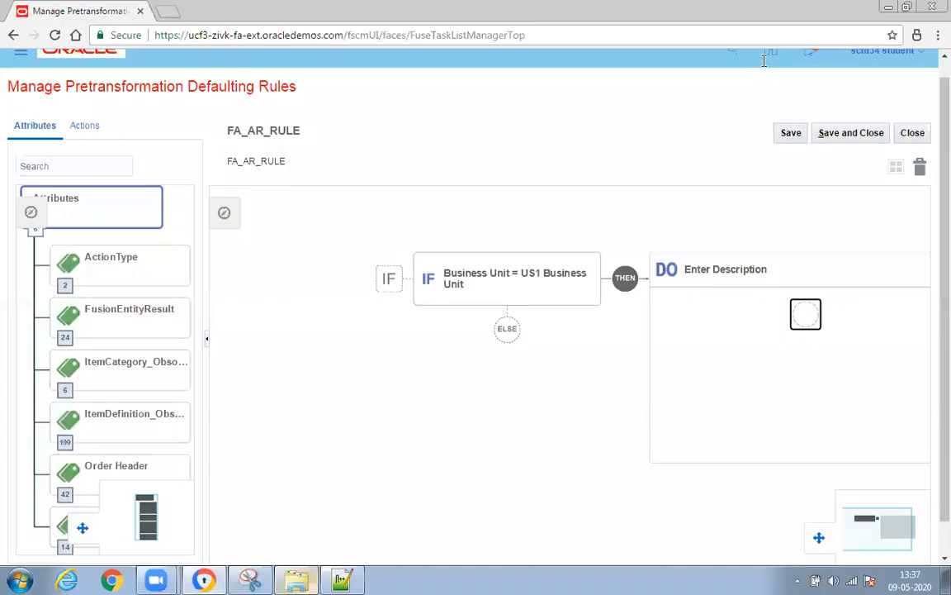
left_click(807, 314)
left_click(880, 317)
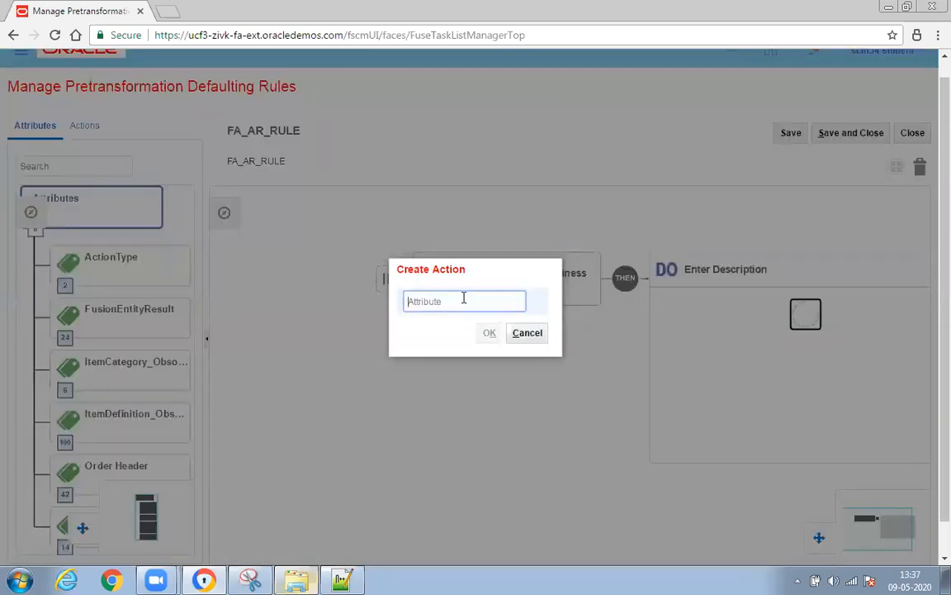
type("bill")
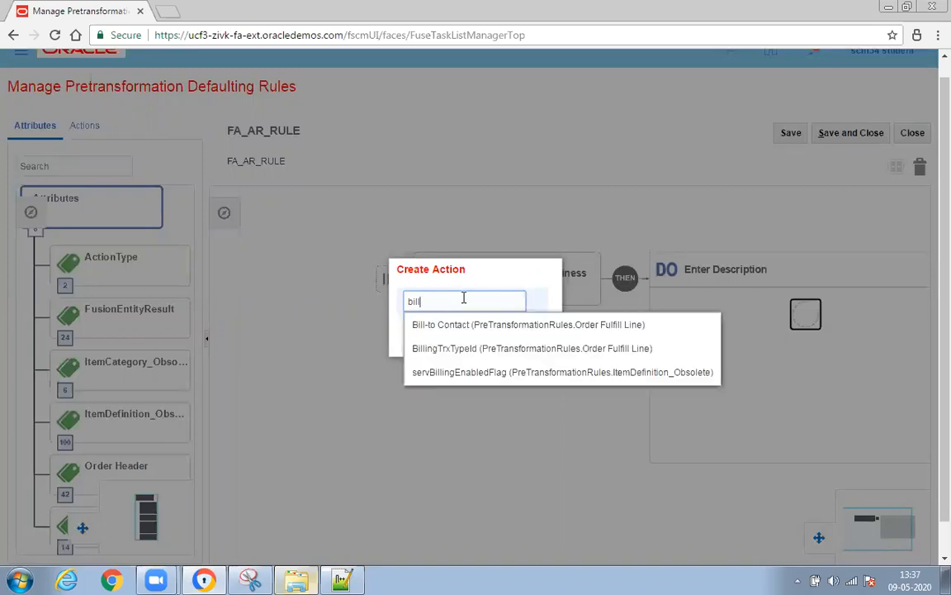
left_click(478, 347)
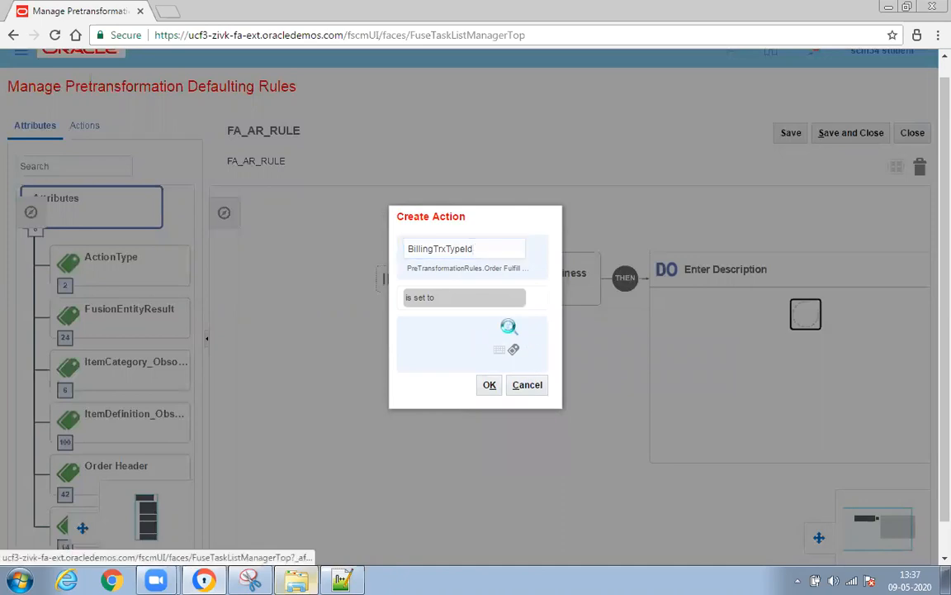
- Look up all receivables transaction types and set the BillingTrxTypeId action to Invoice:: All Business Units
left_click(509, 327)
left_click(514, 165)
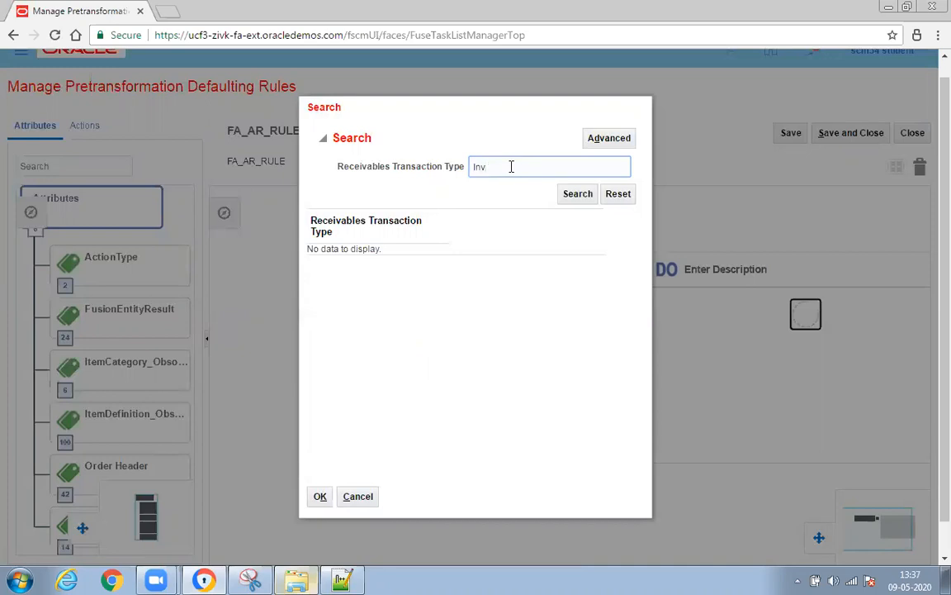
left_click_drag(507, 165, 346, 170)
key("BackSpace")
left_click(578, 199)
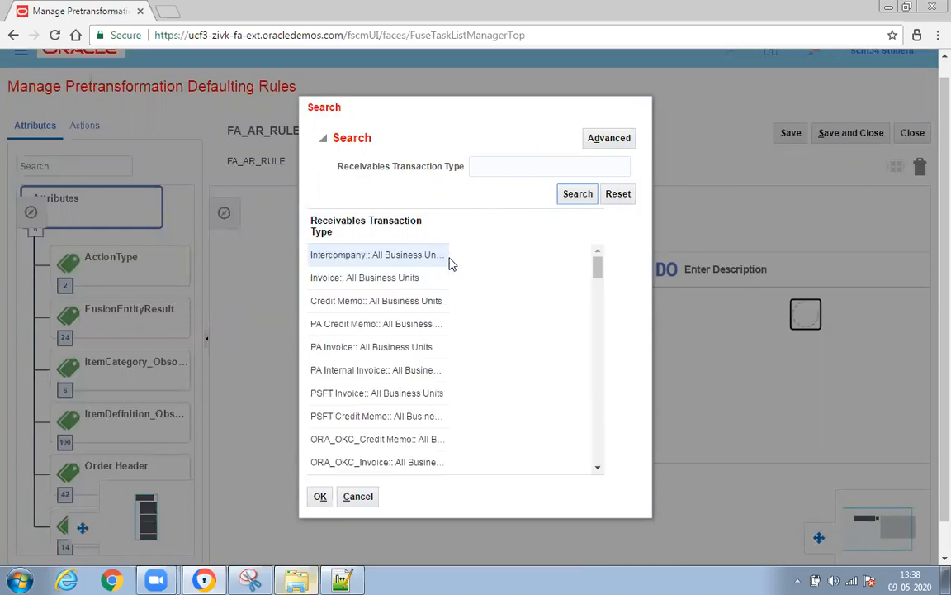
left_click(352, 279)
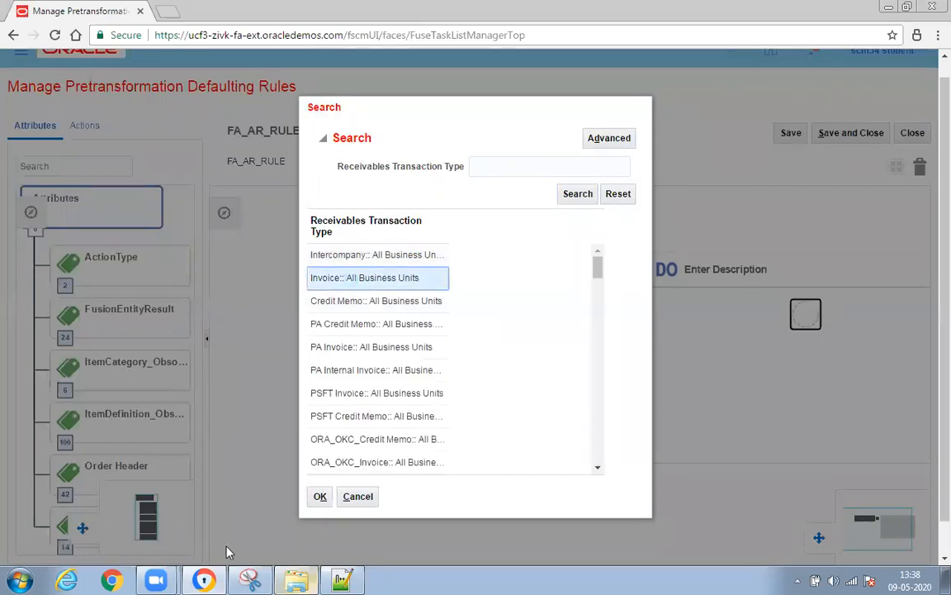
left_click(321, 498)
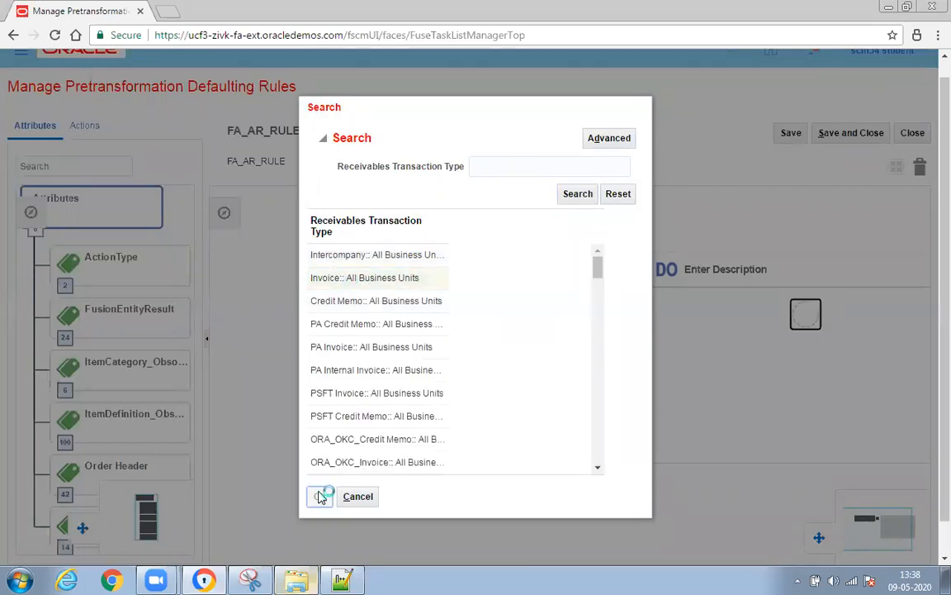
left_click(488, 386)
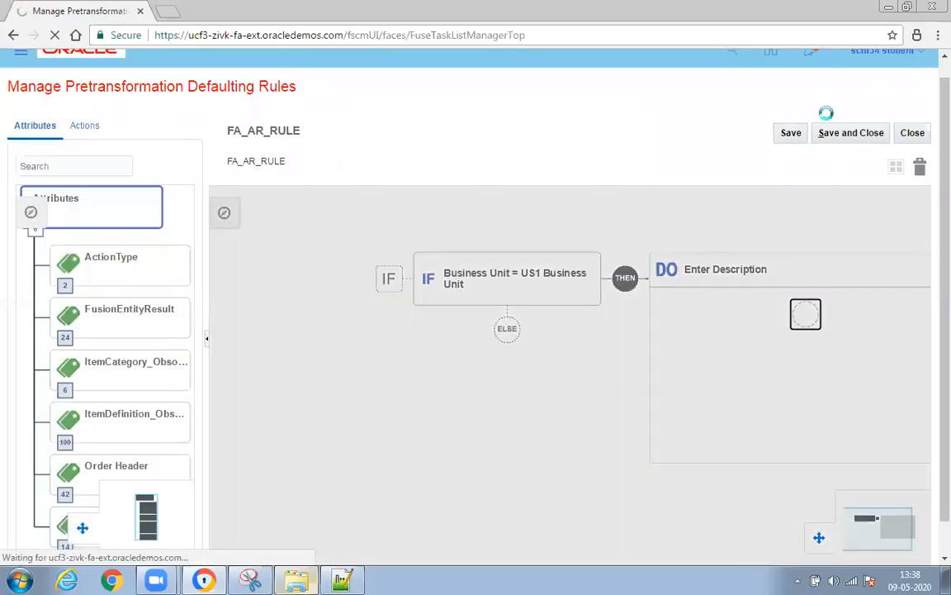
- Save the FA_AR_RULE definition and close the rule editor
left_click(788, 139)
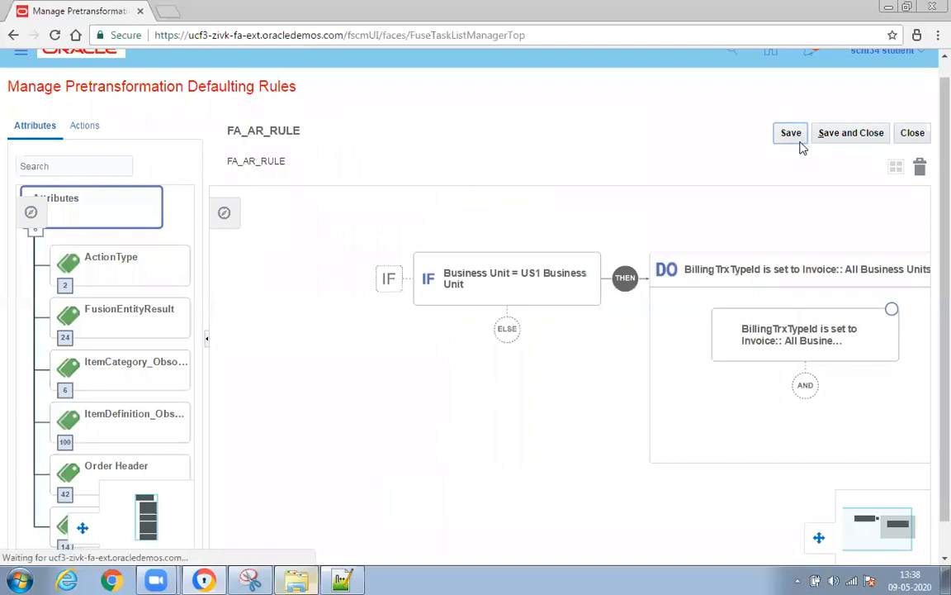
left_click(846, 138)
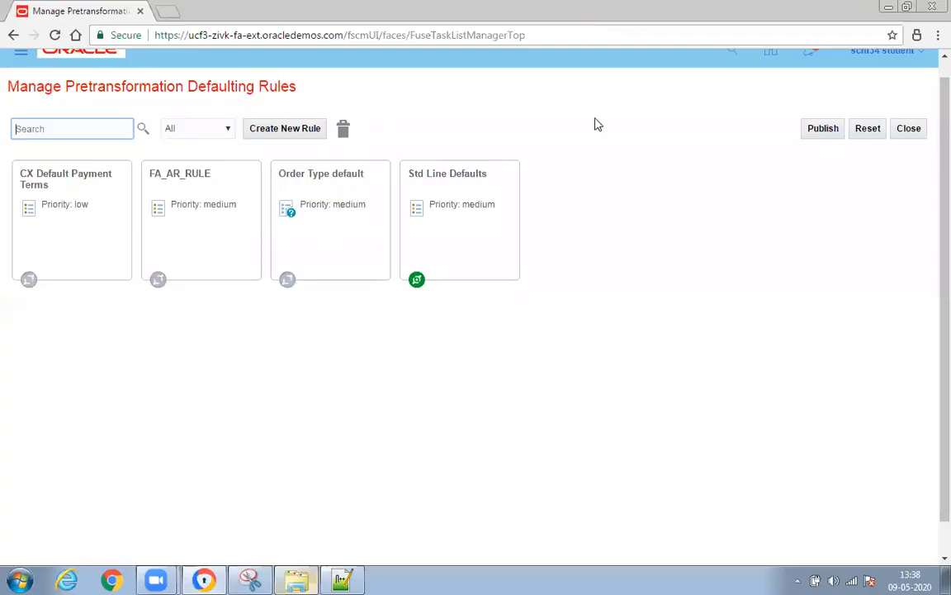
- Activate FA_AR_RULE with an effective start date of May 1, 2020, and save its information
left_click(371, 225)
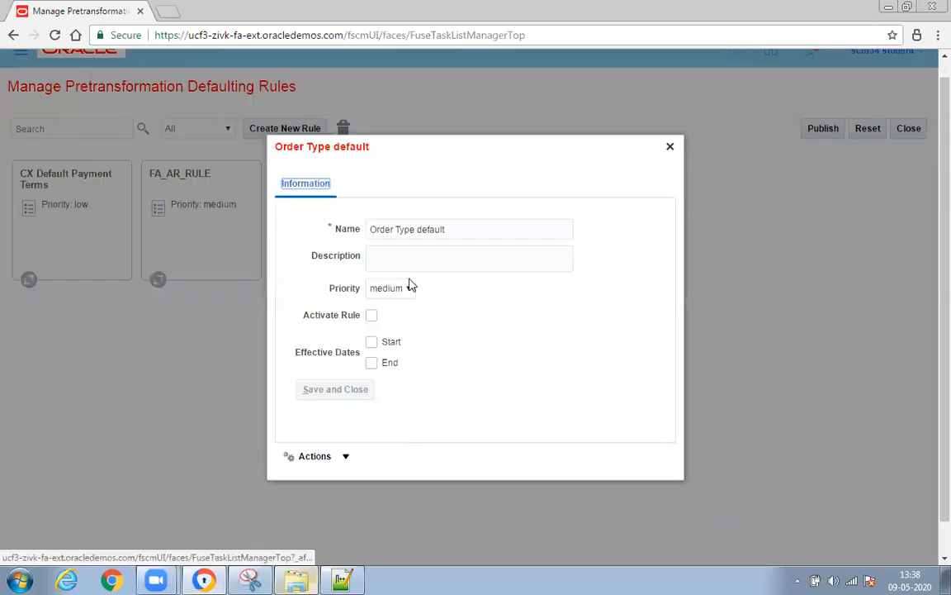
left_click(670, 146)
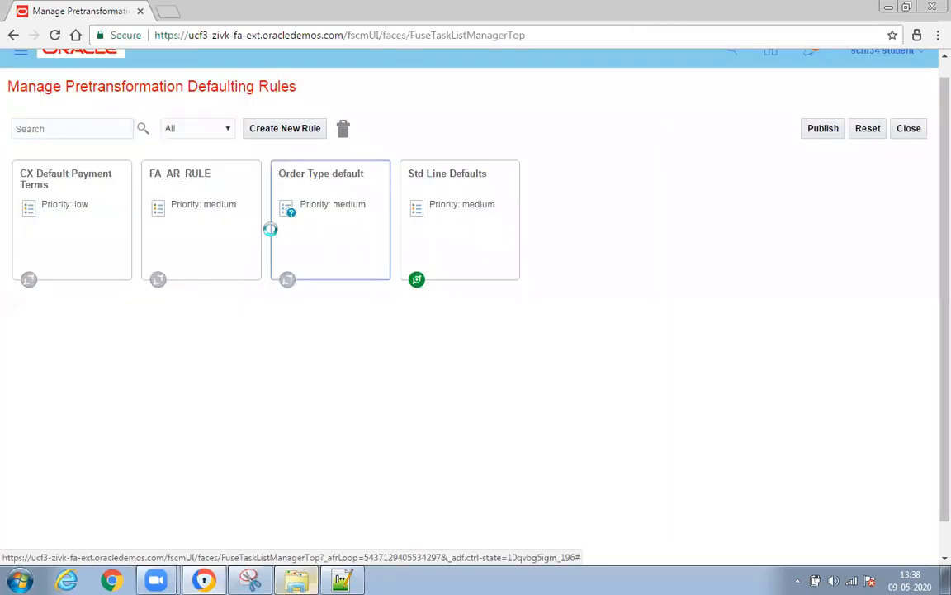
left_click(192, 241)
left_click(371, 315)
left_click(372, 342)
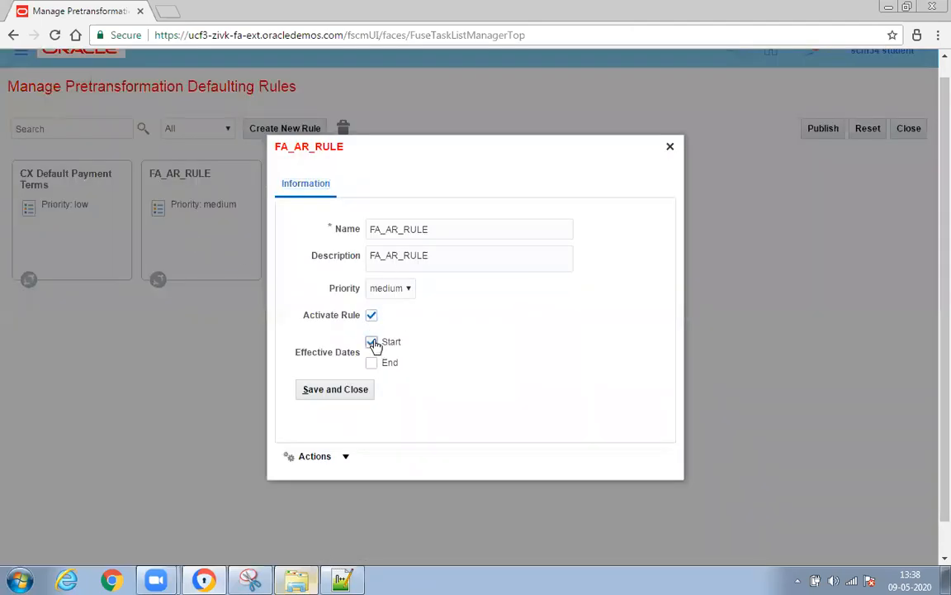
left_click(522, 342)
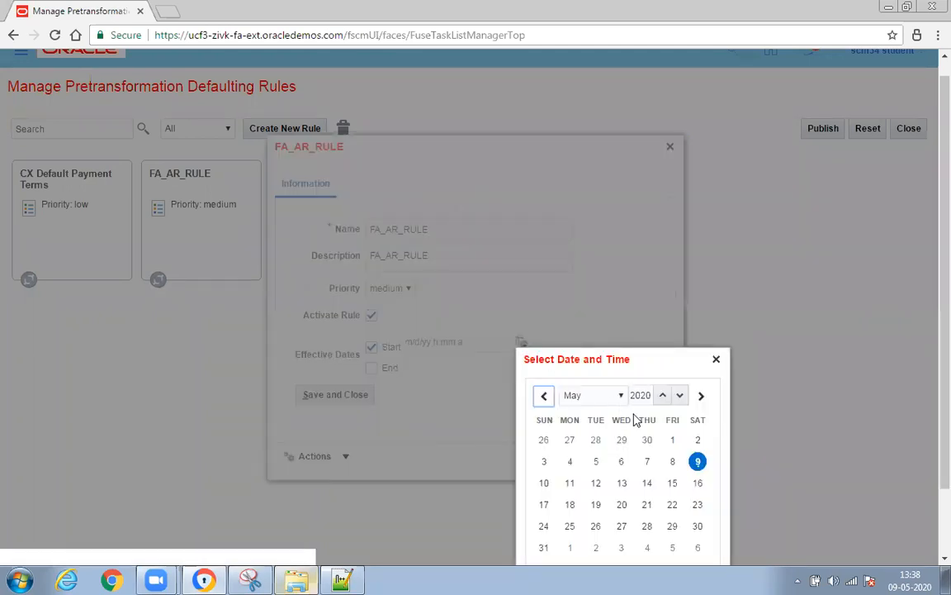
left_click(673, 440)
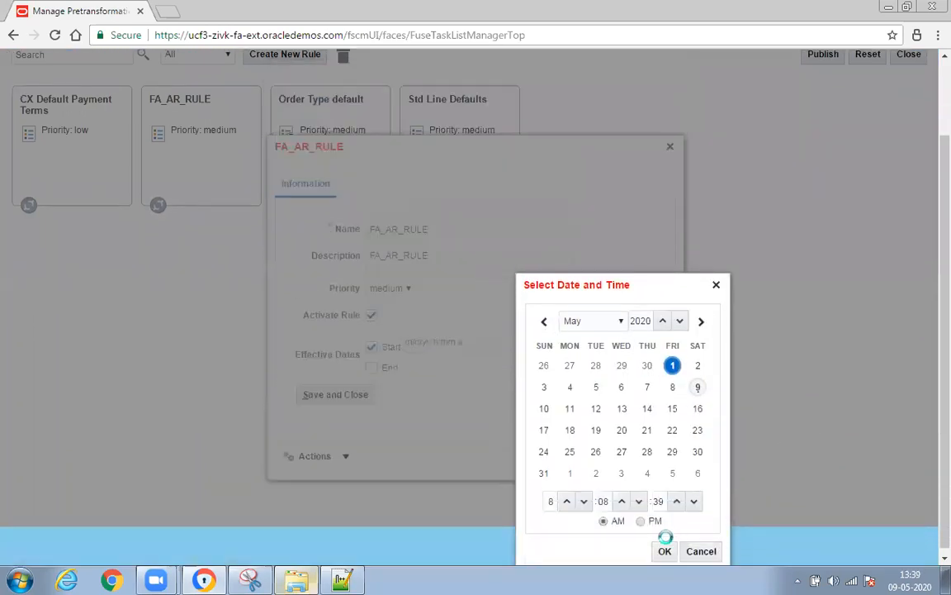
left_click(665, 552)
left_click(328, 397)
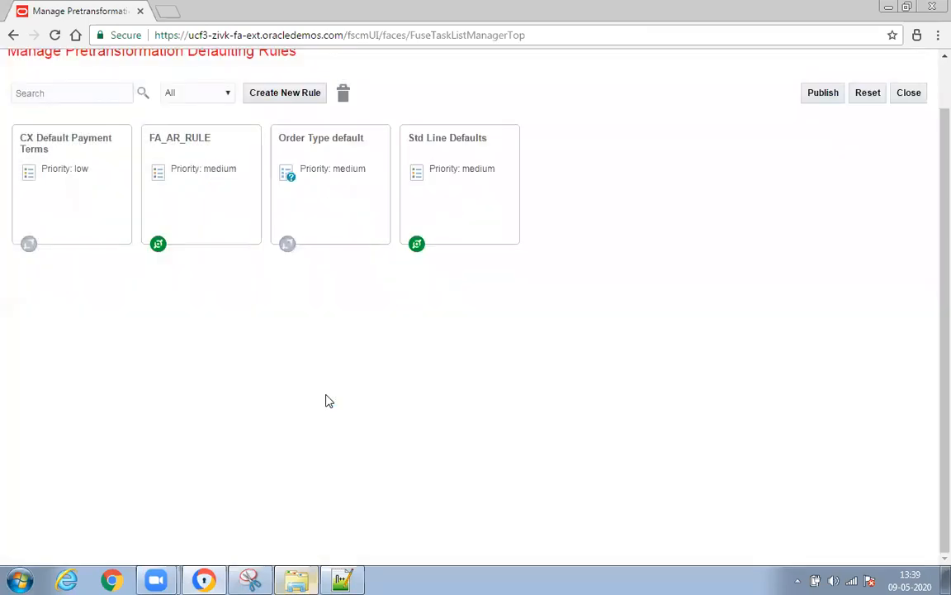
- Publish the pretransformation defaulting rules and return to the Order Management setup page
left_click(820, 95)
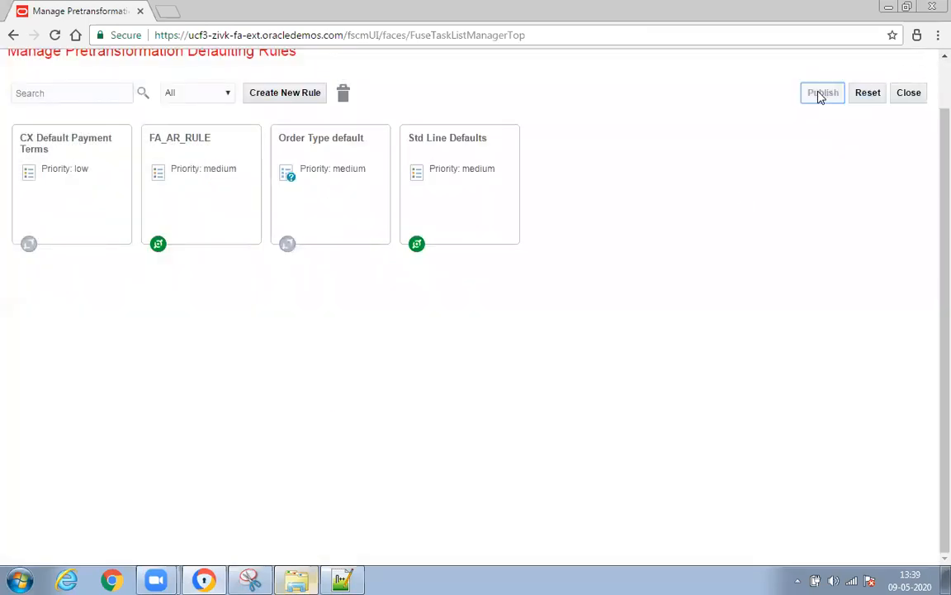
left_click(628, 335)
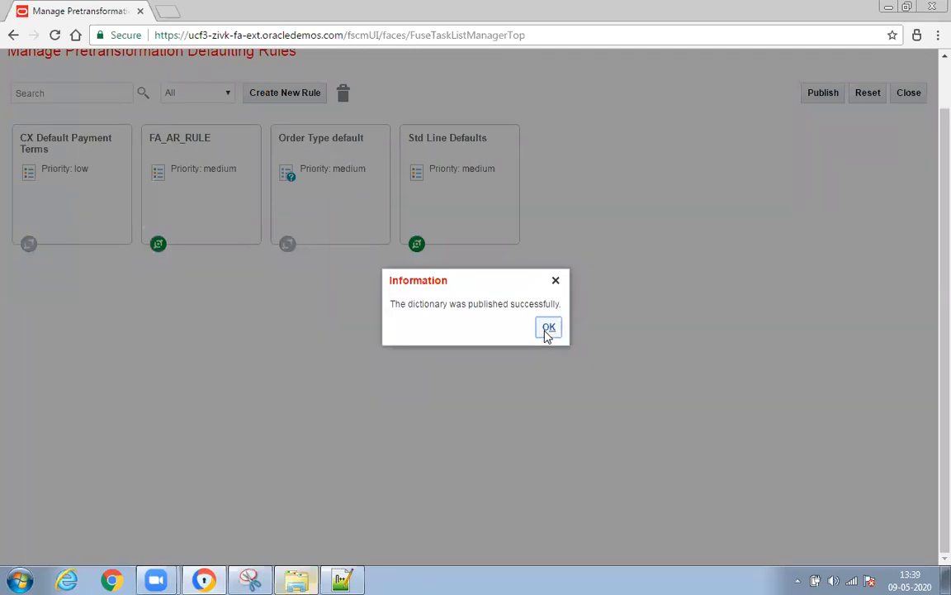
left_click(548, 328)
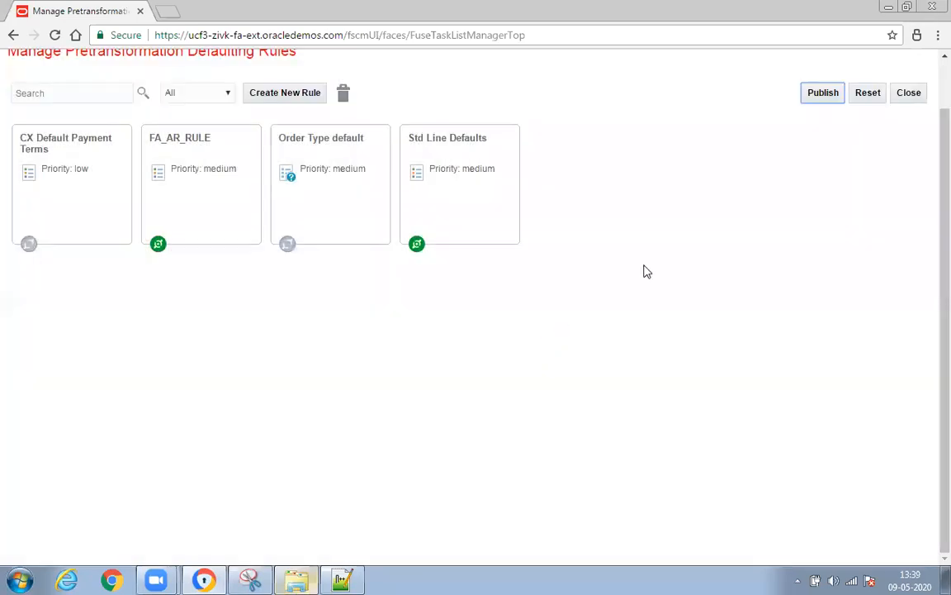
left_click(907, 94)
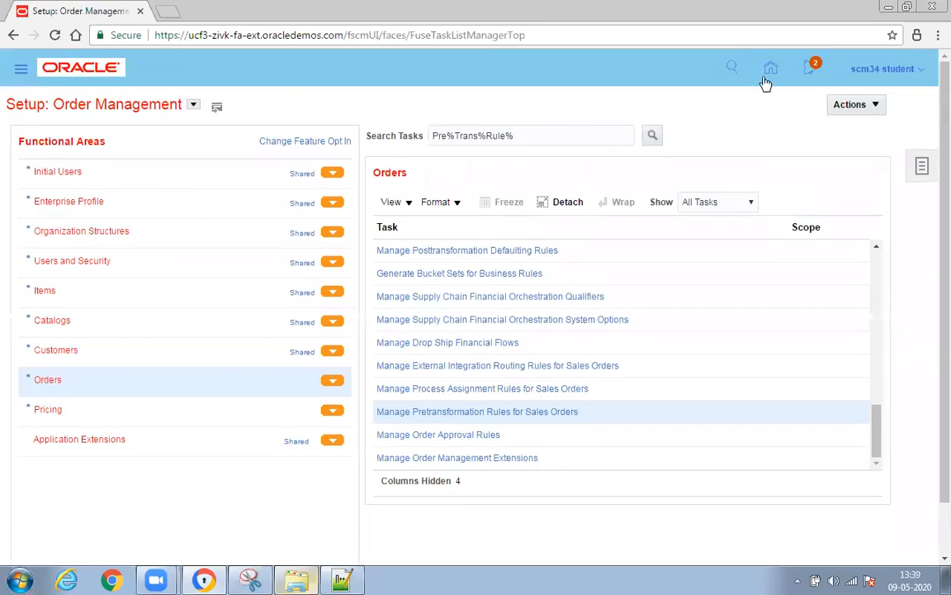
- Go to the Order Management work area
left_click(21, 72)
scroll(236, 377, "down", 3)
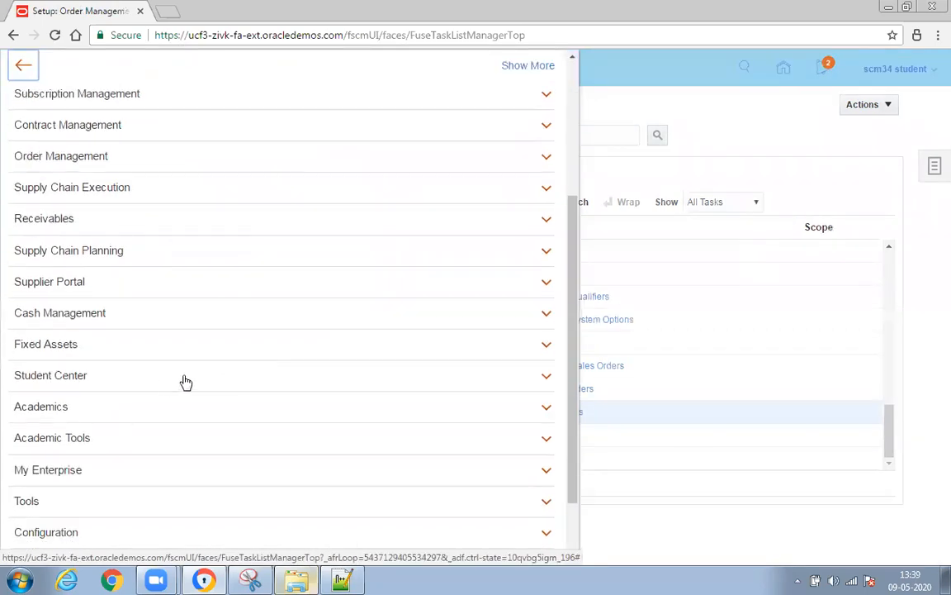
scroll(183, 384, "down", 2)
left_click(92, 431)
scroll(99, 409, "up", 4)
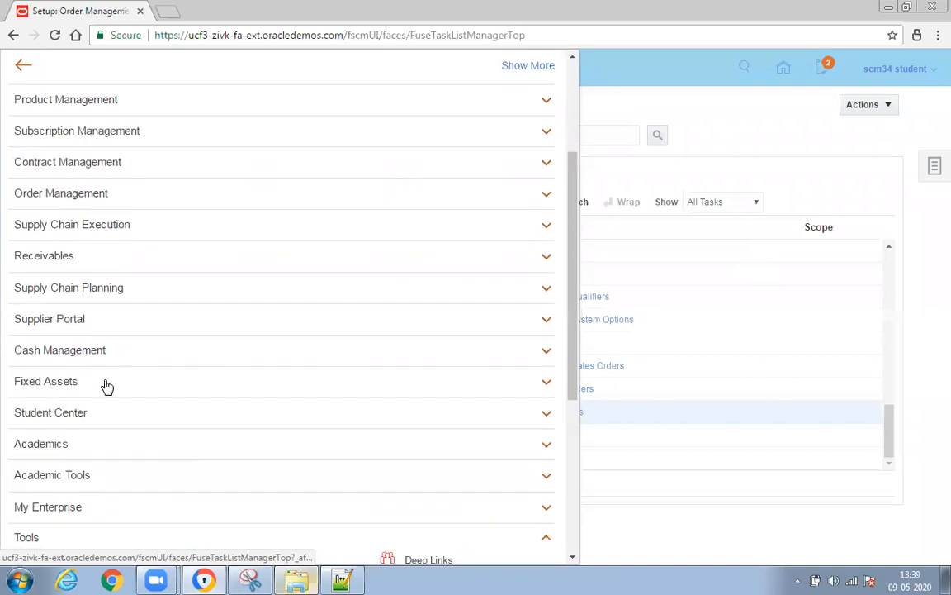
left_click(130, 265)
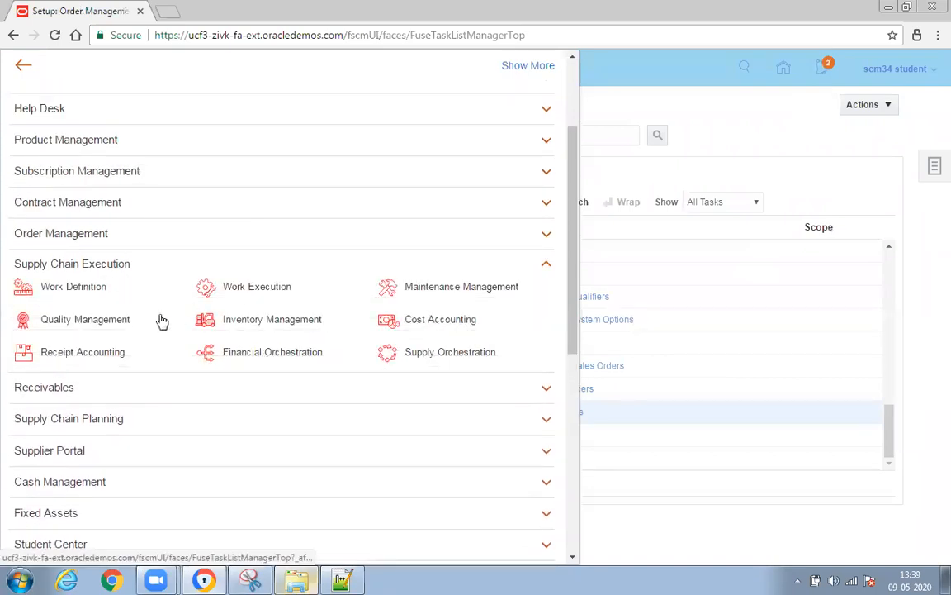
left_click(91, 236)
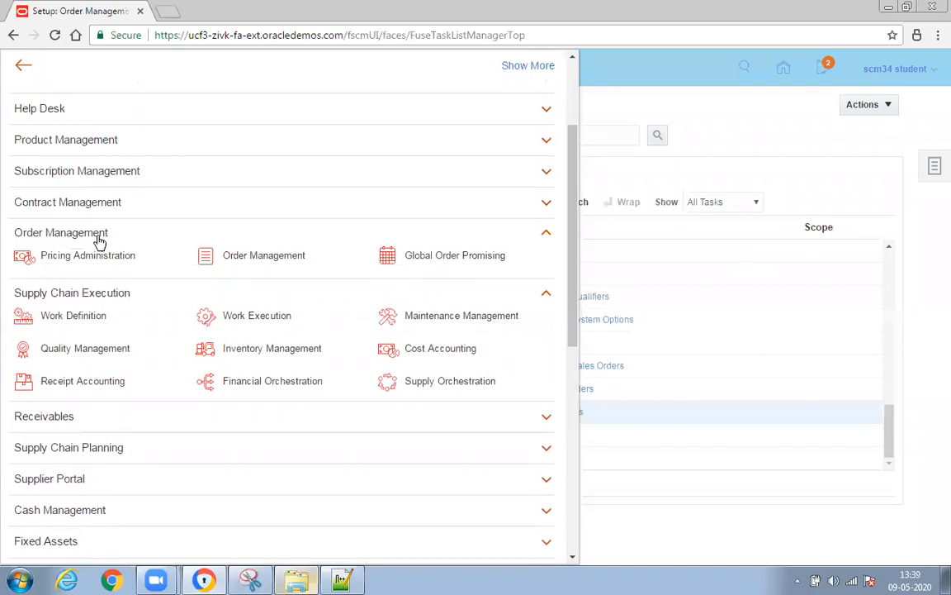
left_click(253, 258)
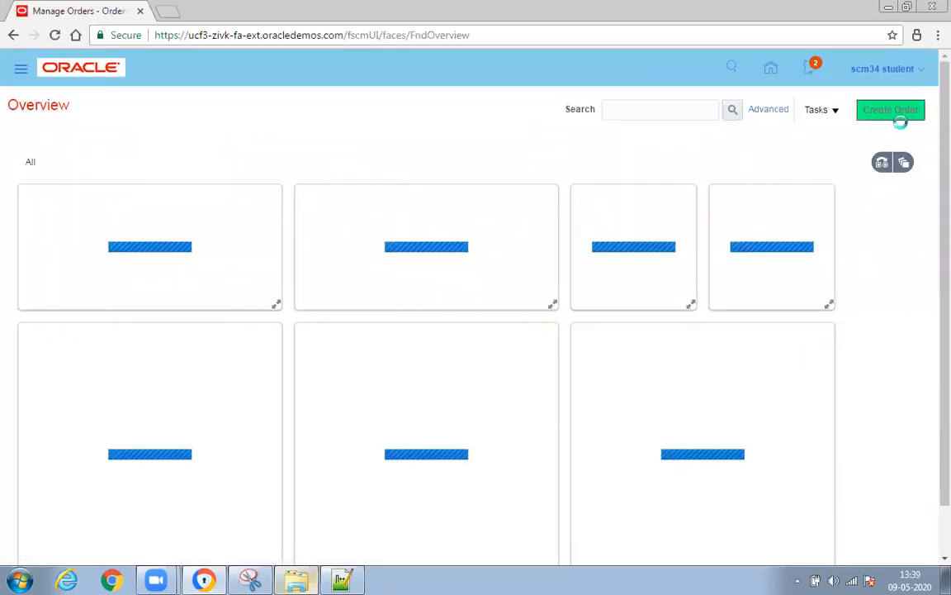
- Start a new sales order for US1 Business Unit
left_click(902, 114)
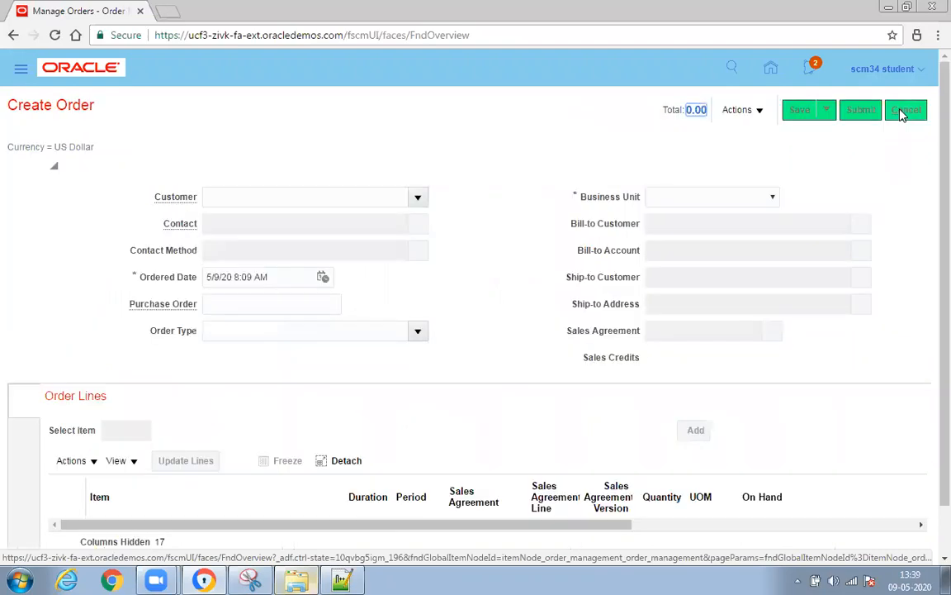
left_click(763, 204)
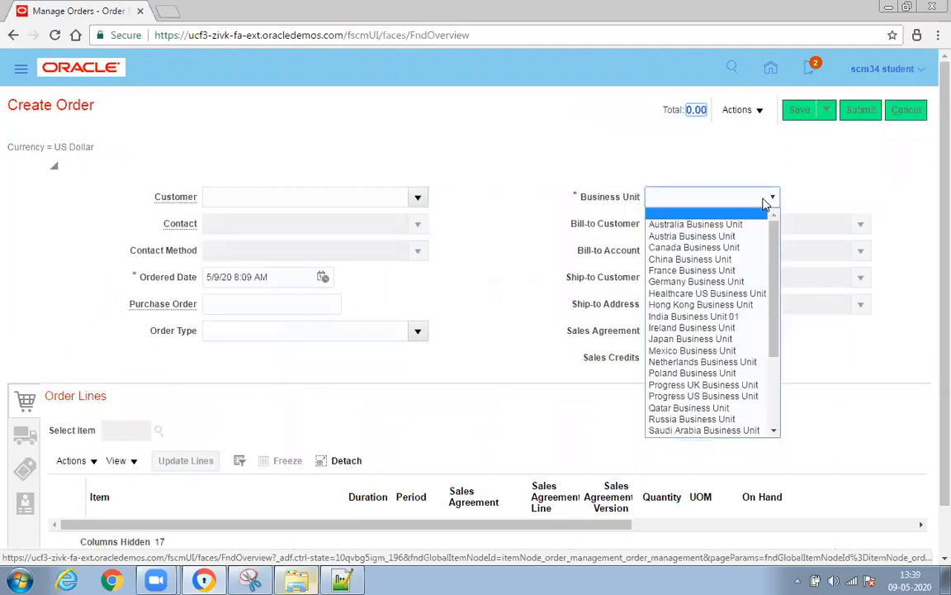
scroll(722, 339, "down", 5)
left_click(725, 397)
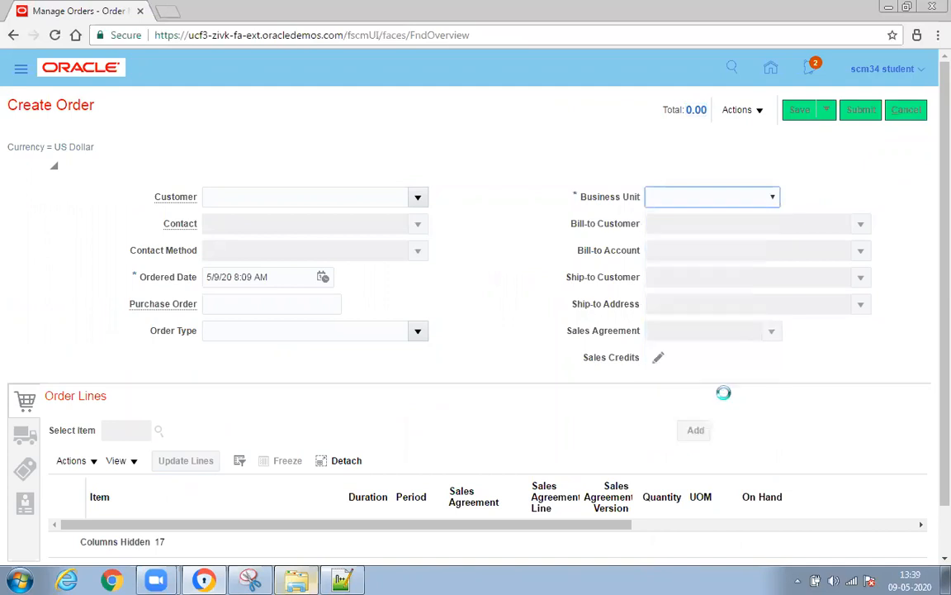
- Look up and select Business World as the order's customer
left_click(232, 196)
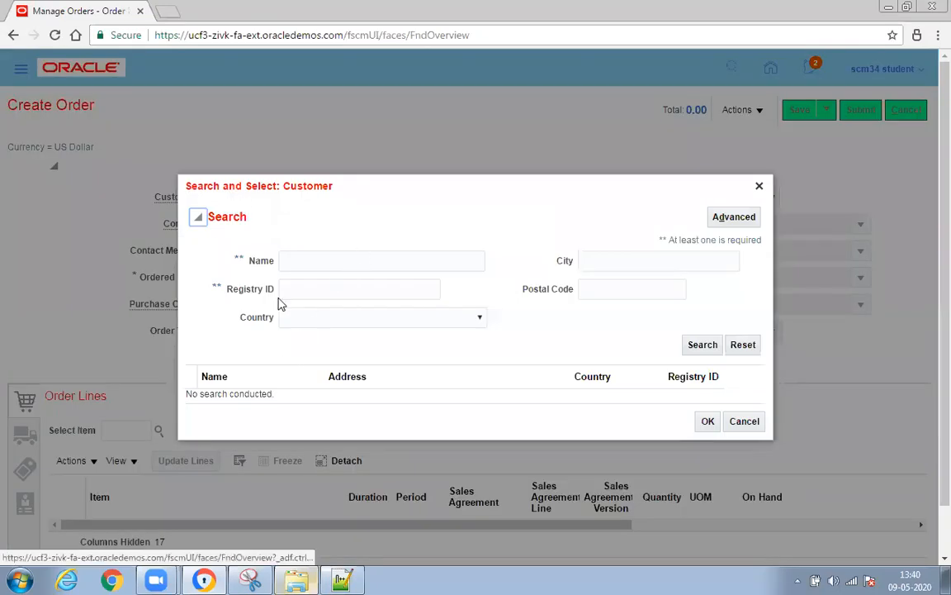
left_click(286, 260)
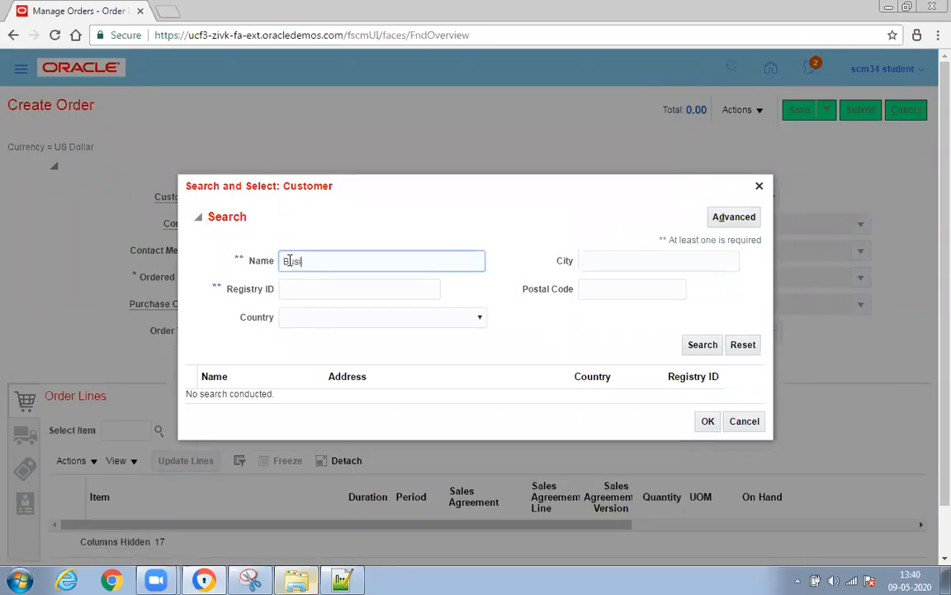
left_click(295, 332)
left_click(712, 366)
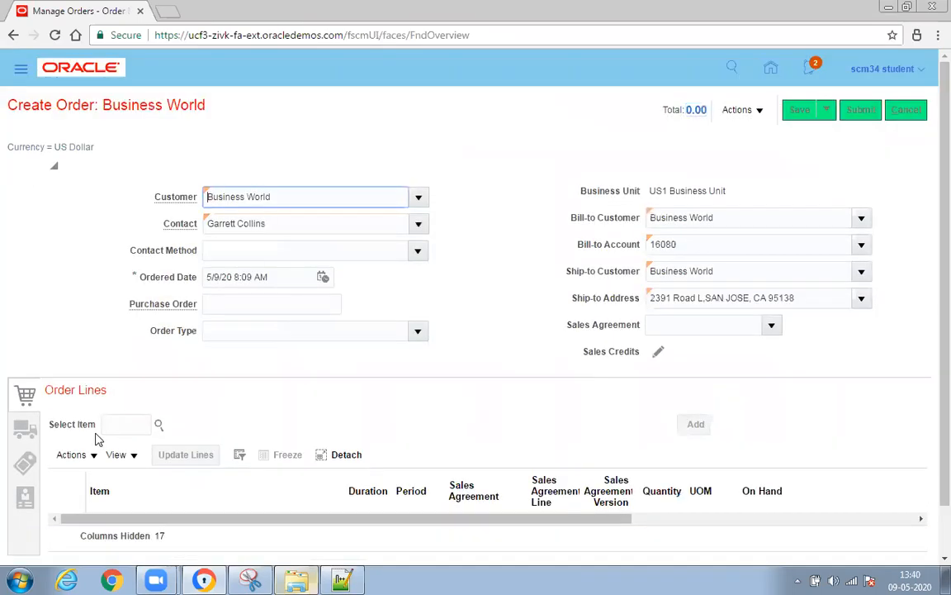
- Search the items for "As" and add AS00100, Alliance Business Software, as an order line with quantity 1
left_click(119, 422)
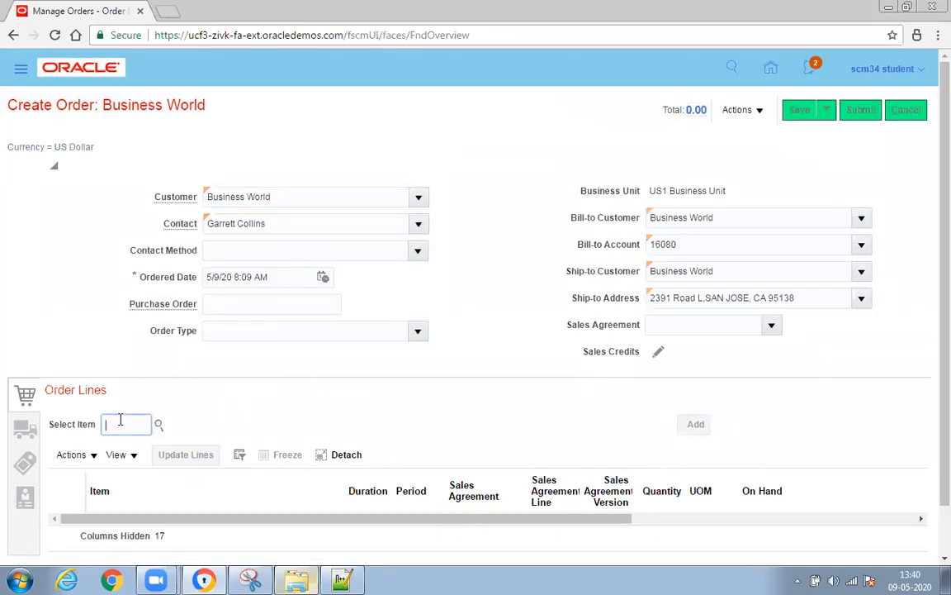
type("As")
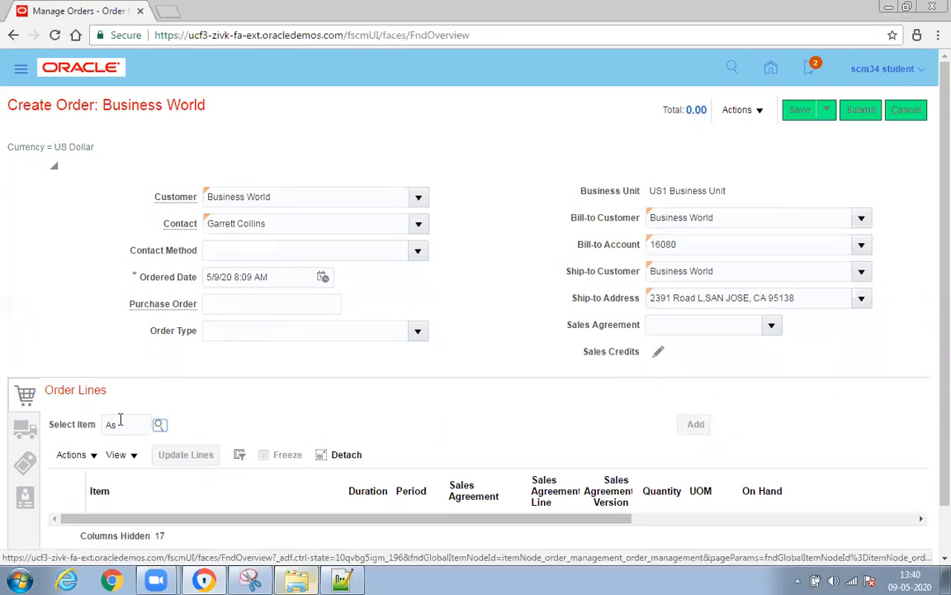
key("Tab")
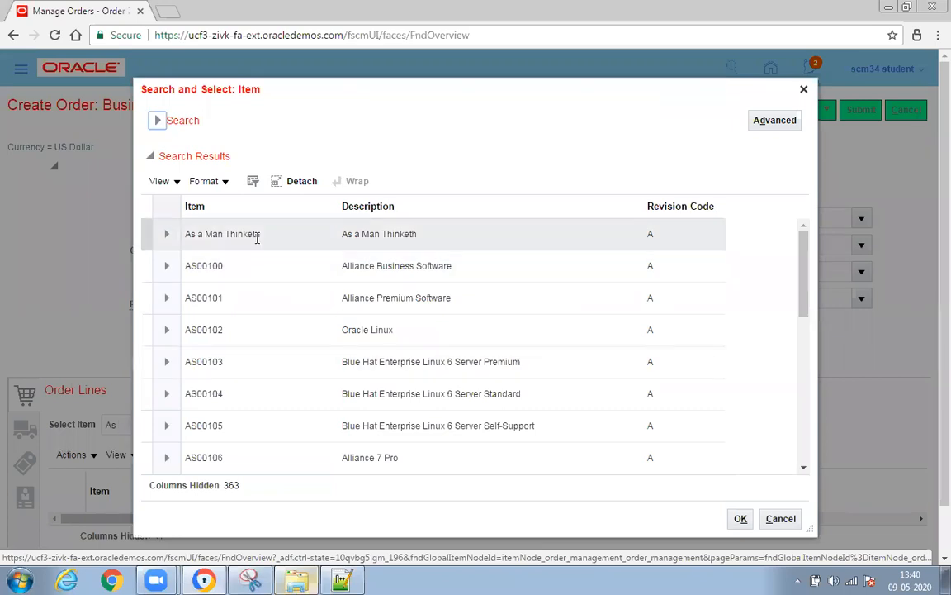
left_click(260, 269)
left_click(737, 518)
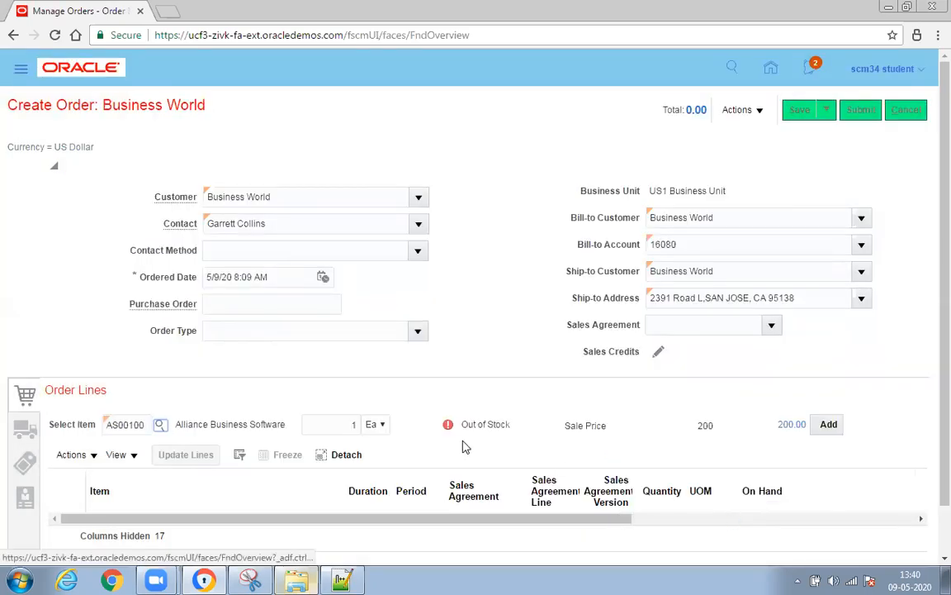
left_click(829, 427)
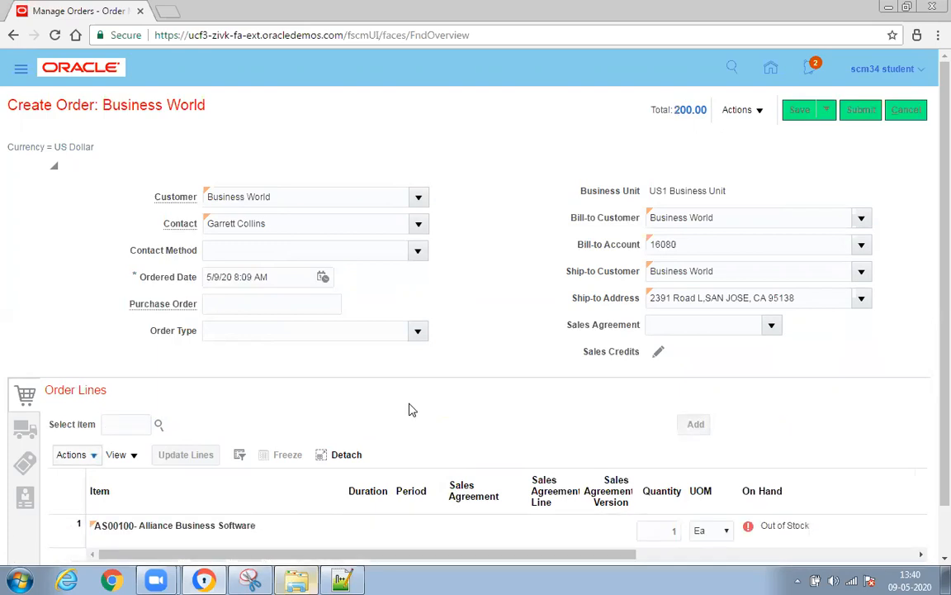
- Open the order's Billing and Payment Details to reach the billing information of its order line
scroll(26, 454, "down", 1)
left_click(28, 418)
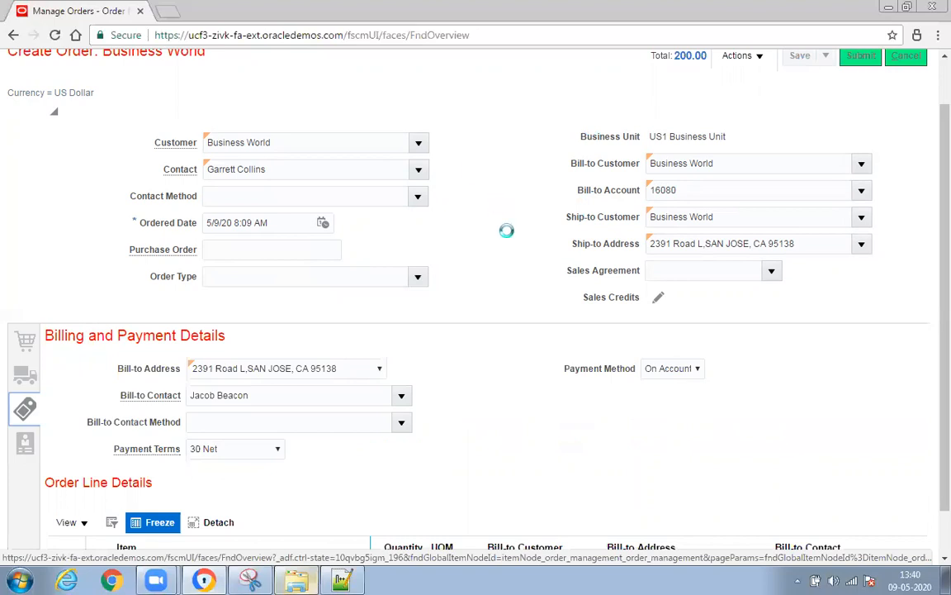
scroll(506, 231, "up", 1)
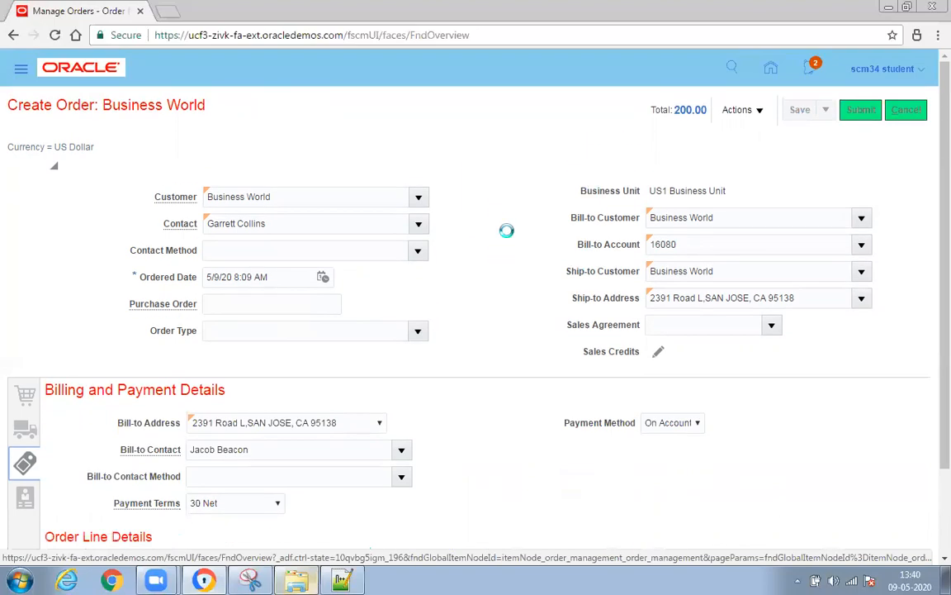
scroll(249, 315, "down", 2)
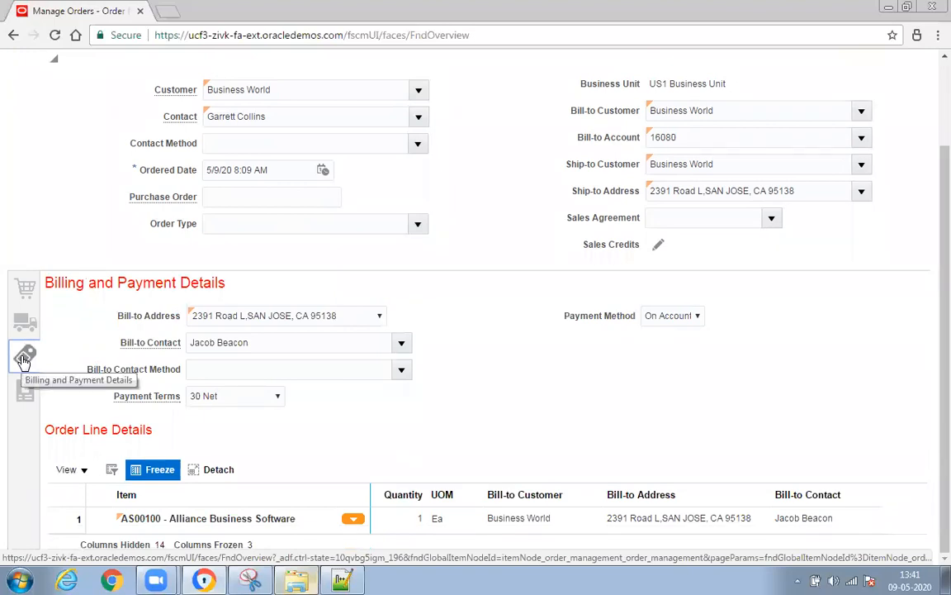
left_click(24, 359)
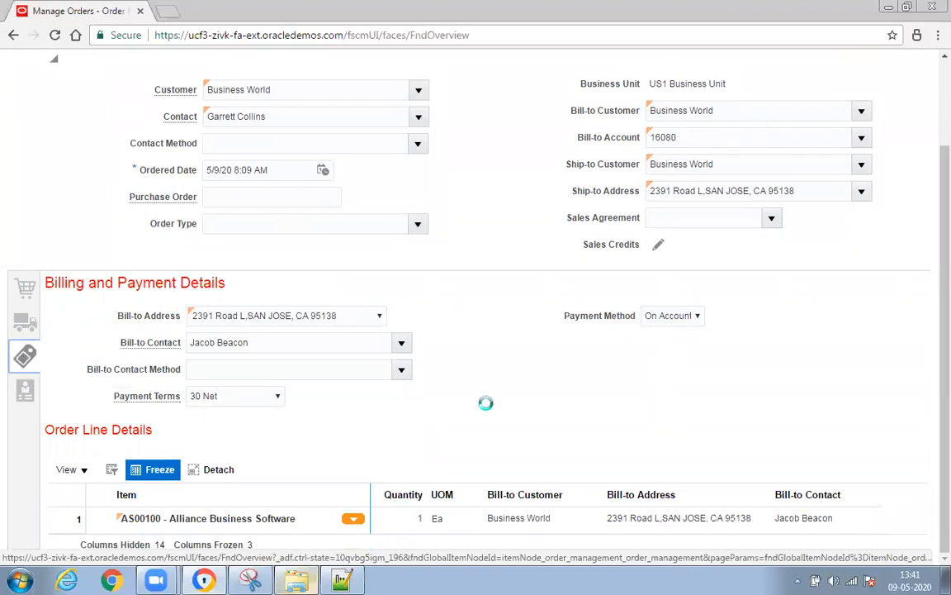
- Show all columns in the Order Line Details table of the billing details
left_click(68, 469)
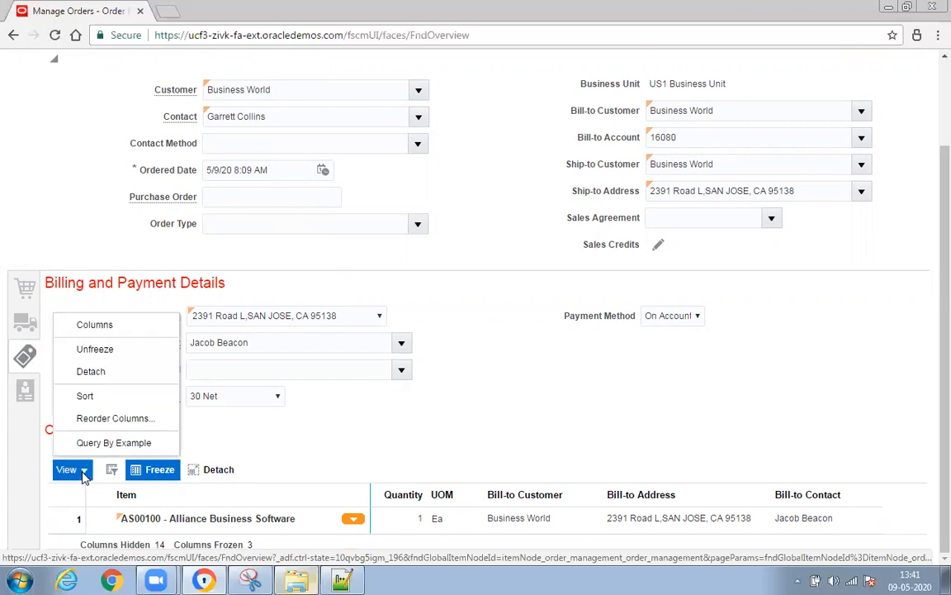
mouse_move(118, 331)
left_click(237, 340)
left_click(236, 342)
left_click(67, 469)
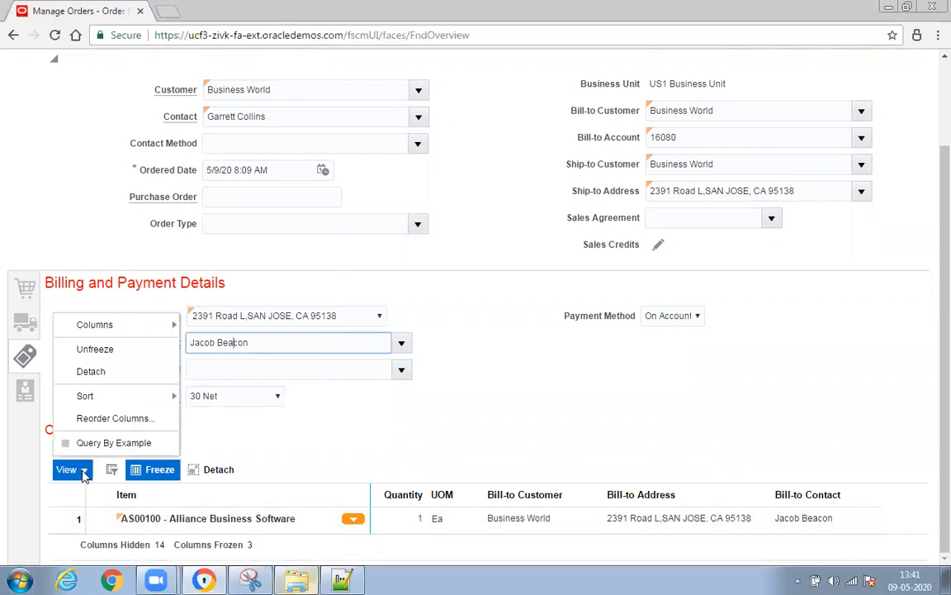
mouse_move(132, 330)
left_click(215, 339)
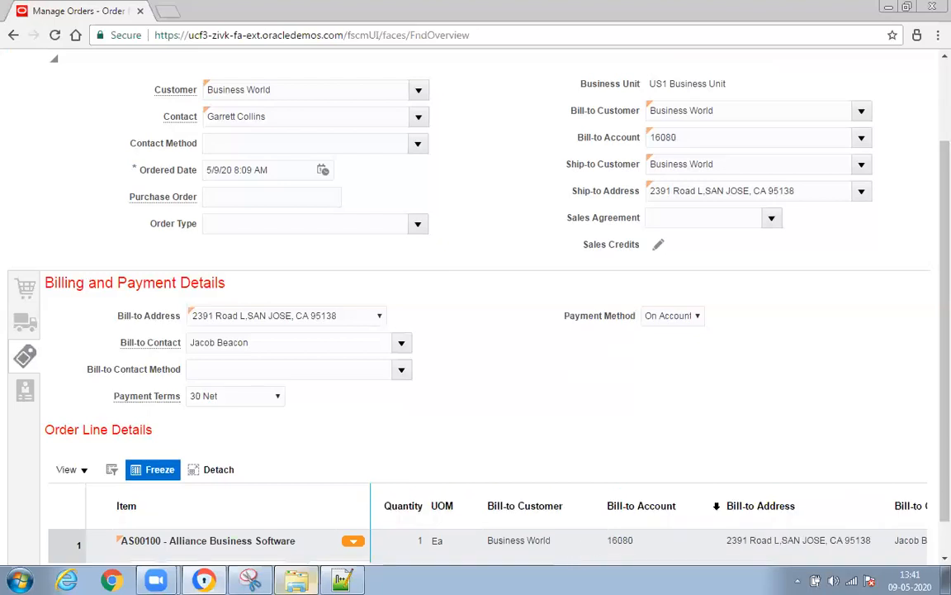
- Check the Receivables Transaction value of the AS00100 line in the order's billing details
left_click_drag(498, 531, 794, 527)
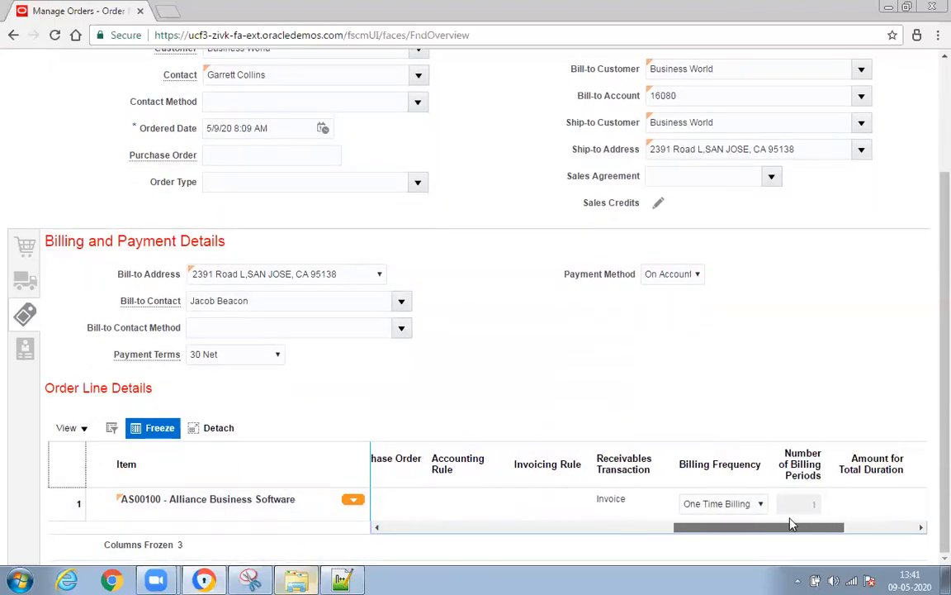
left_click(611, 498)
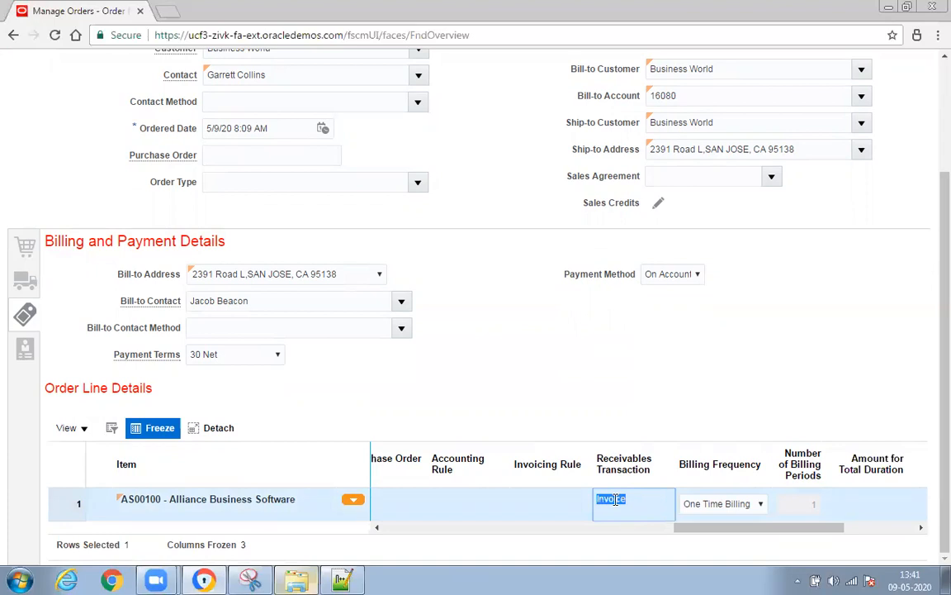
scroll(847, 304, "up", 3)
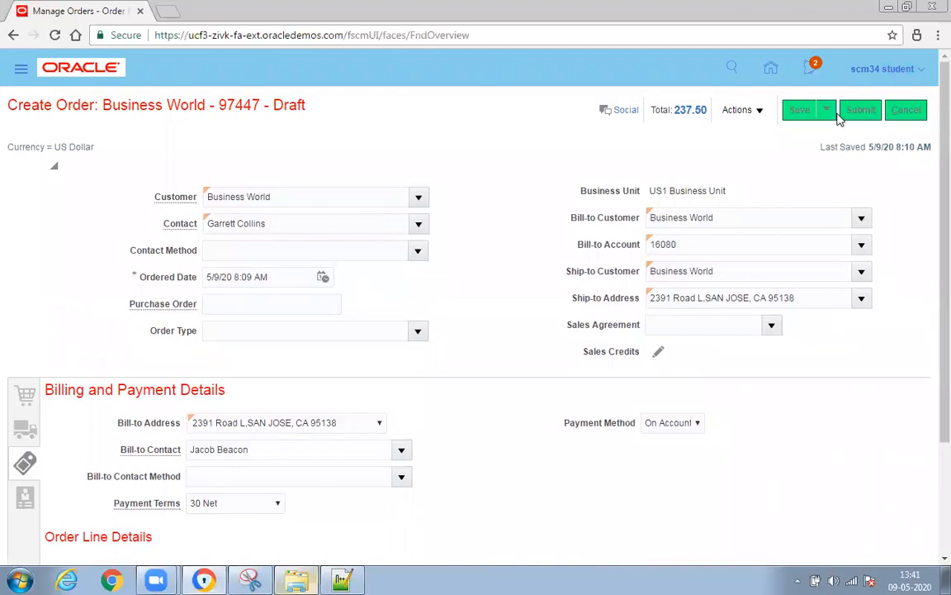
- Copy the draft order's number, leave the order, and reopen it by searching for that number
double_click(231, 104)
key("ctrl+c")
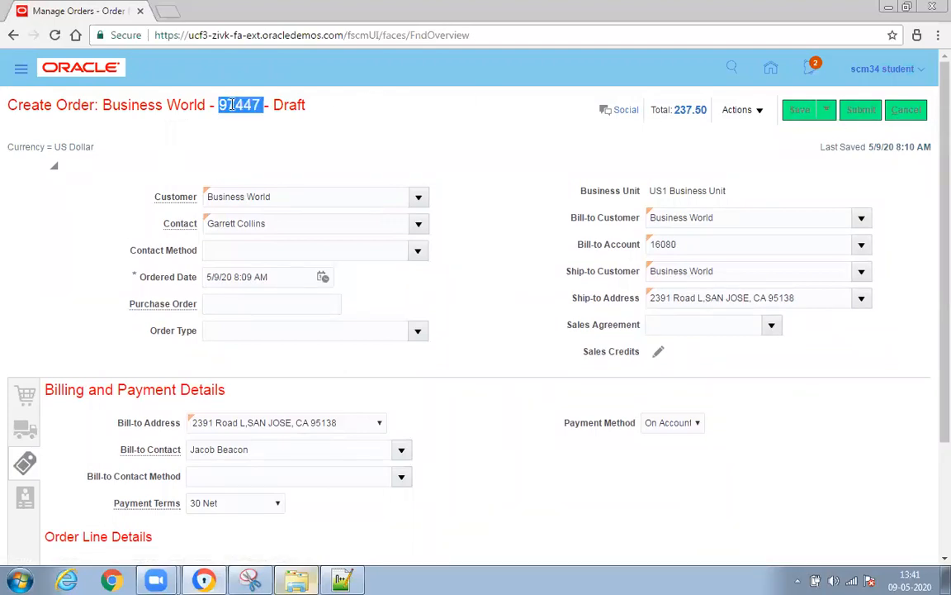
left_click(908, 111)
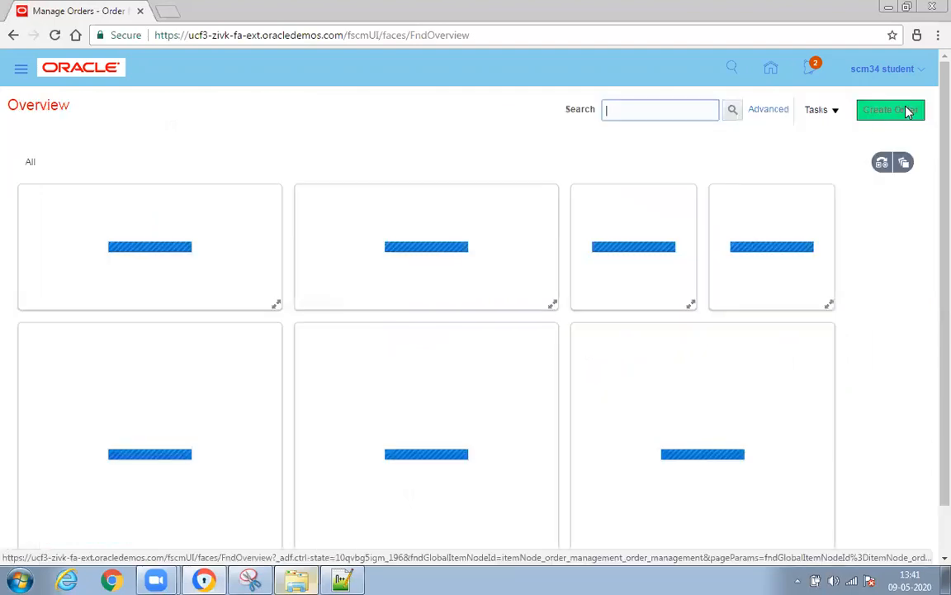
key("ctrl+v")
key("Return")
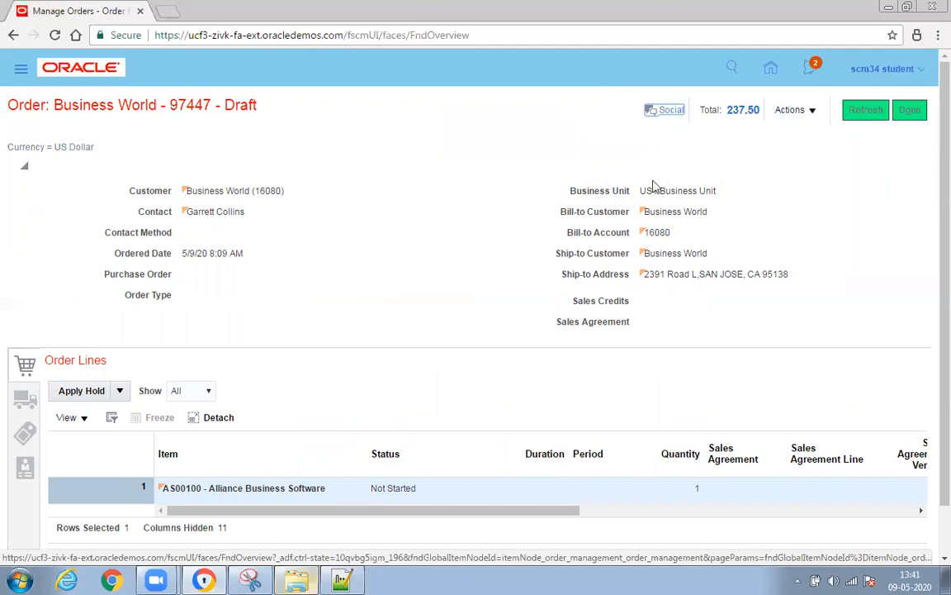
- Copy the draft order into a new order for editing, with none of the optional copy contents selected
left_click(811, 110)
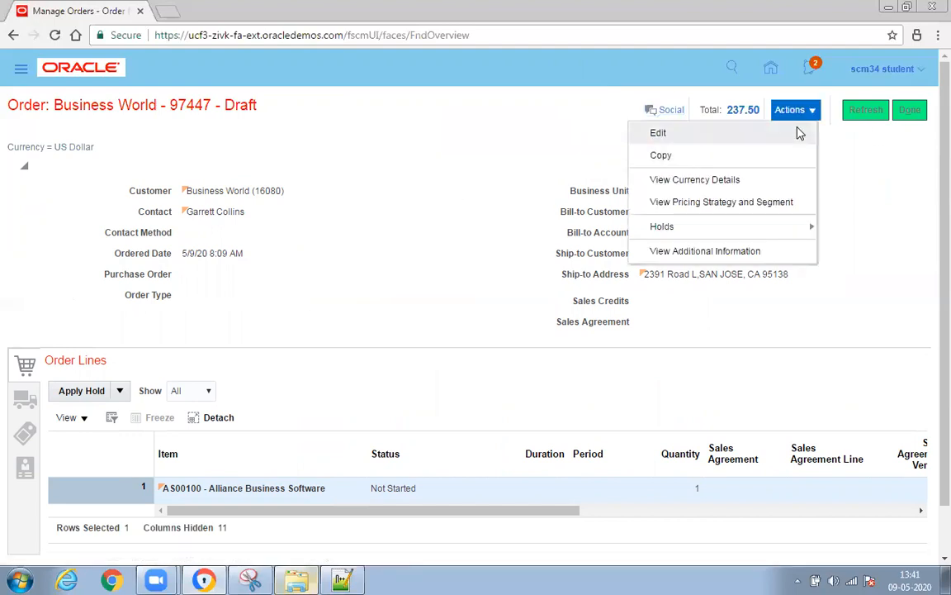
left_click(663, 155)
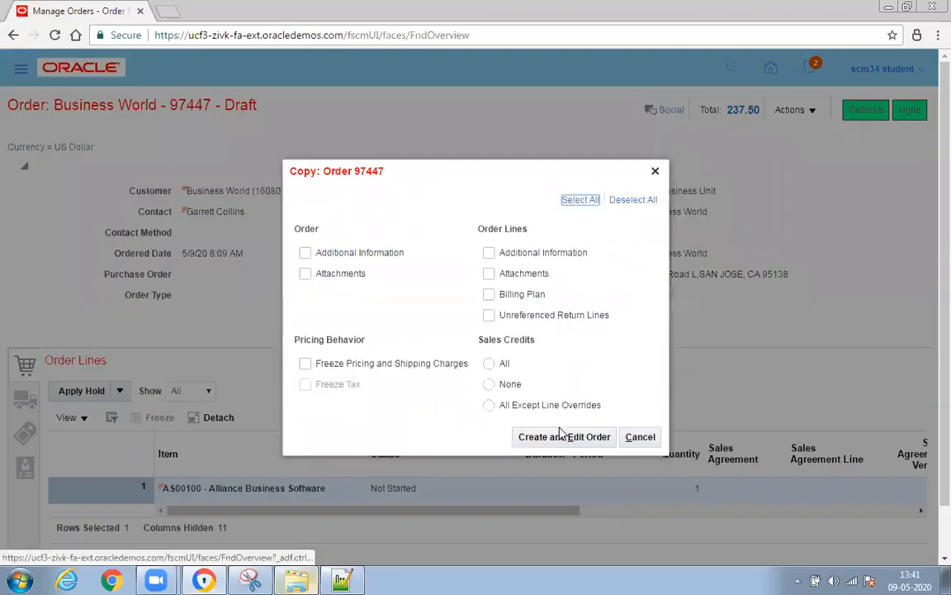
left_click(560, 443)
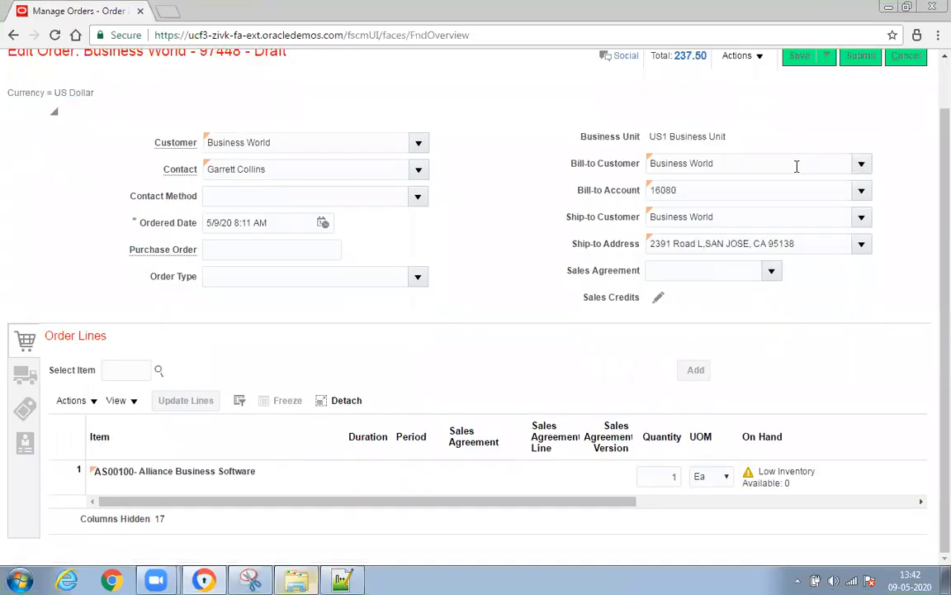
- Save the copied order and check the Receivables Transaction value of its AS00100 line in Billing and Payment Details
left_click(794, 112)
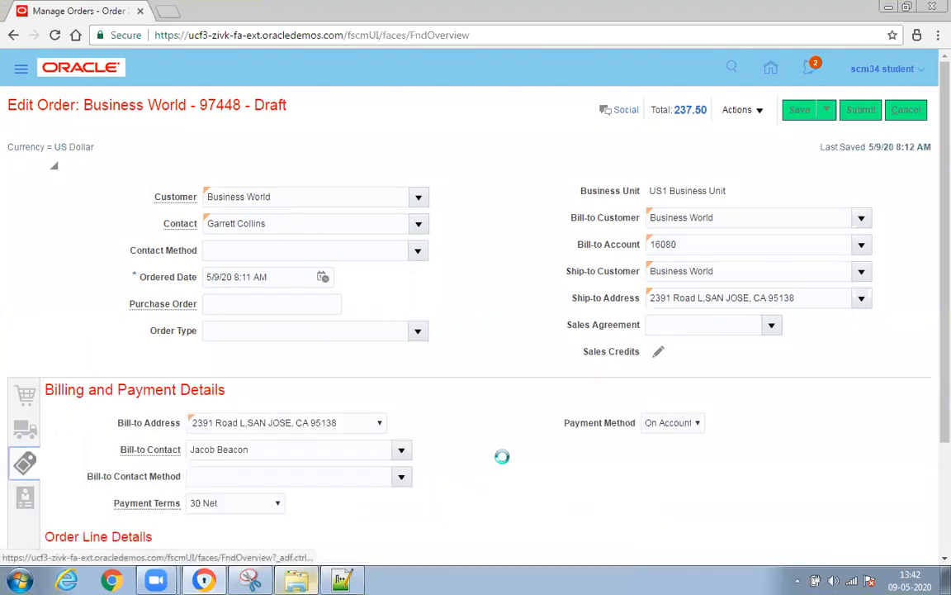
scroll(502, 457, "down", 2)
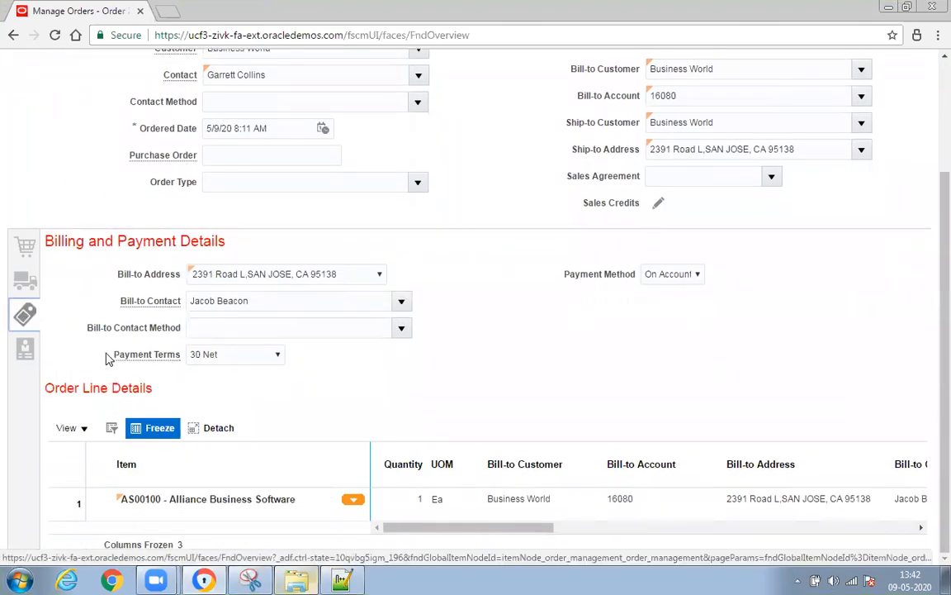
left_click_drag(482, 528, 732, 524)
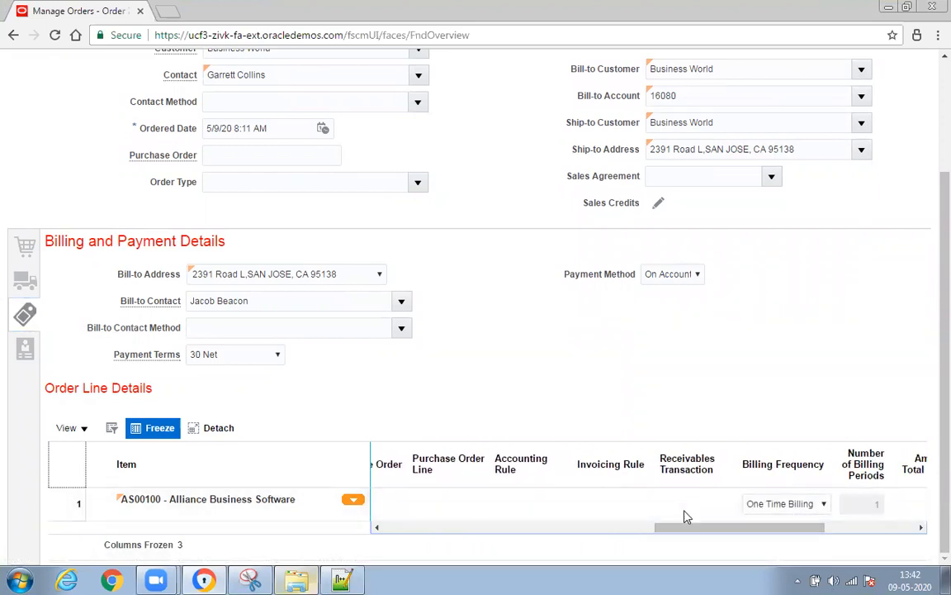
left_click(690, 503)
scroll(805, 252, "up", 2)
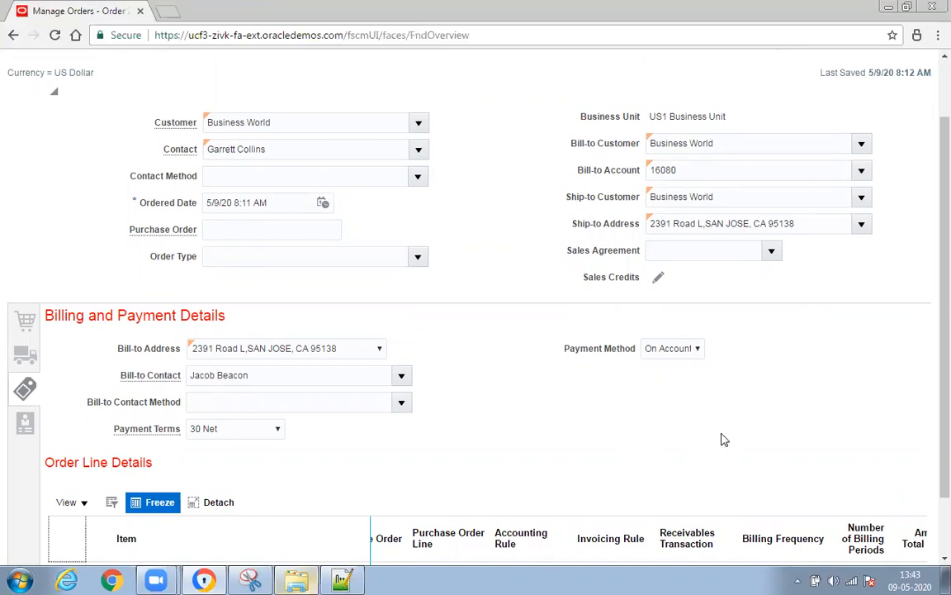
scroll(722, 440, "down", 2)
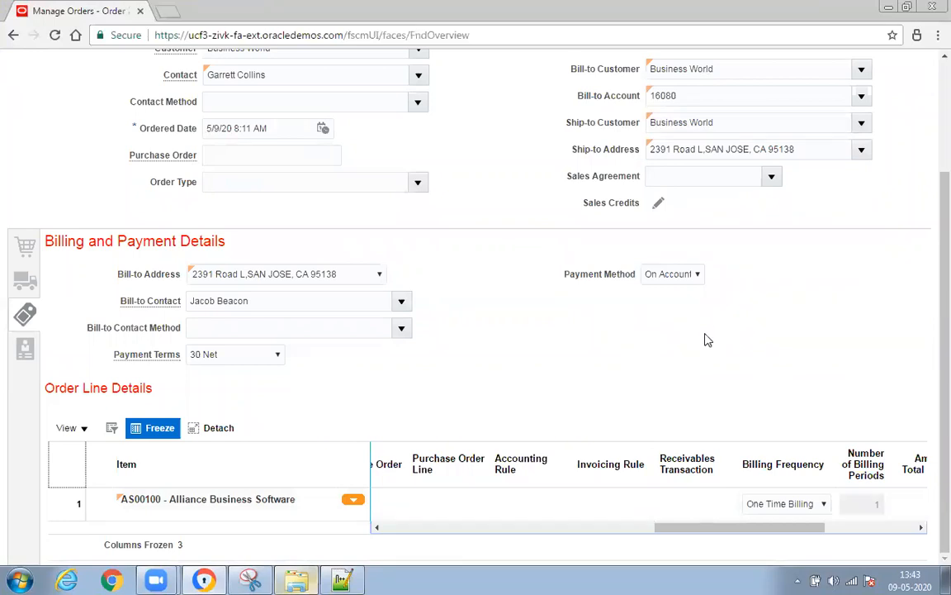
scroll(706, 334, "up", 4)
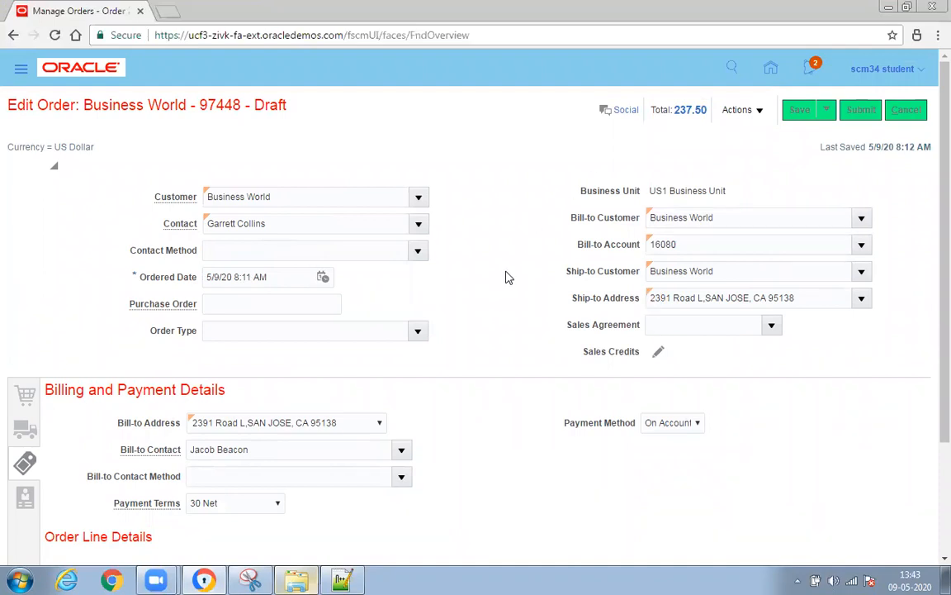
- Save and close the copied order, then return to the order management Overview
left_click(757, 113)
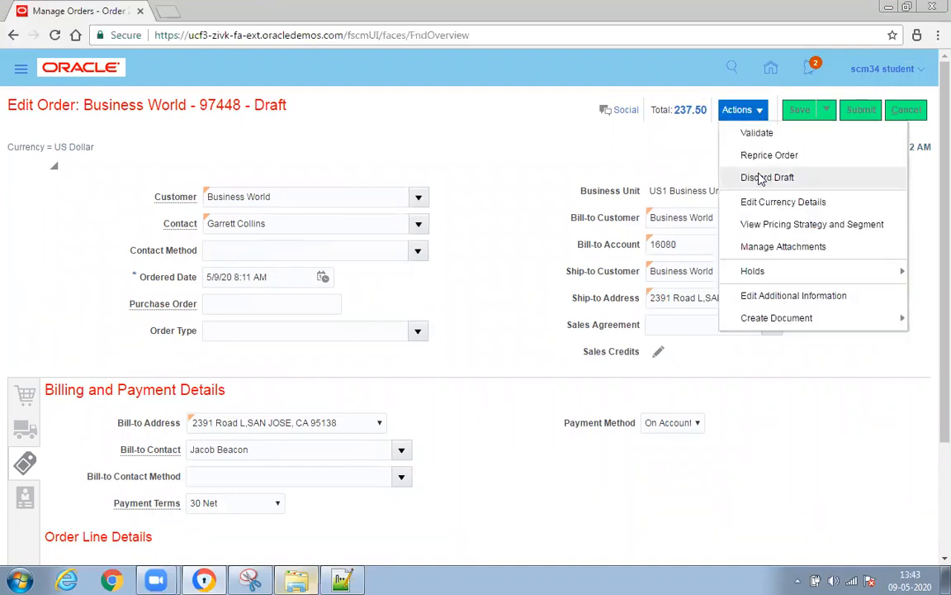
left_click(626, 163)
left_click(798, 112)
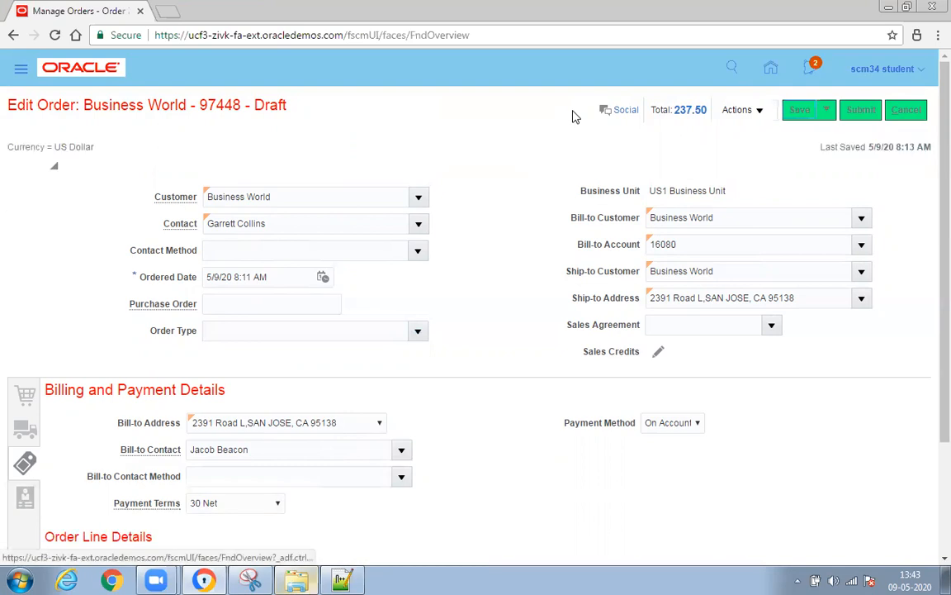
left_click(827, 110)
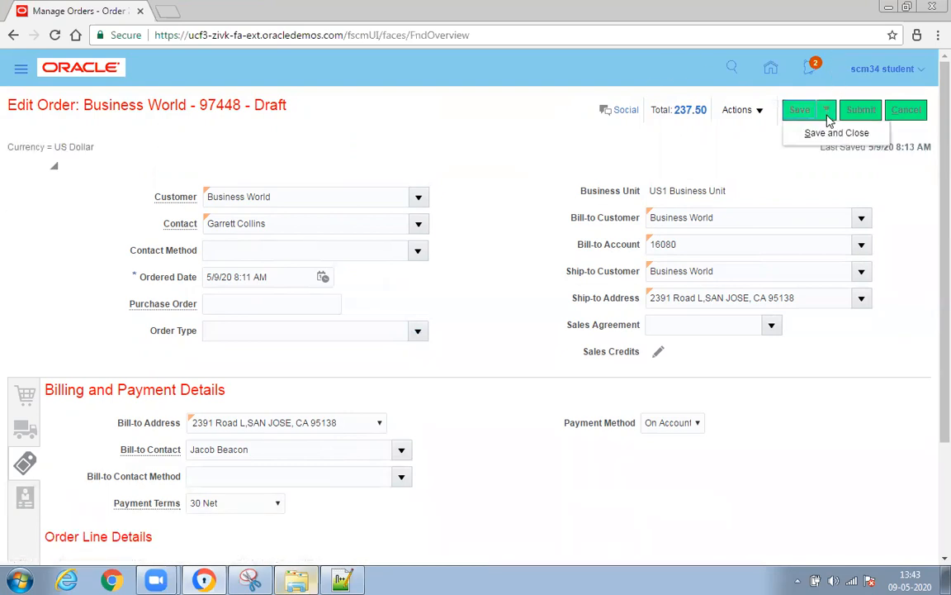
left_click(820, 131)
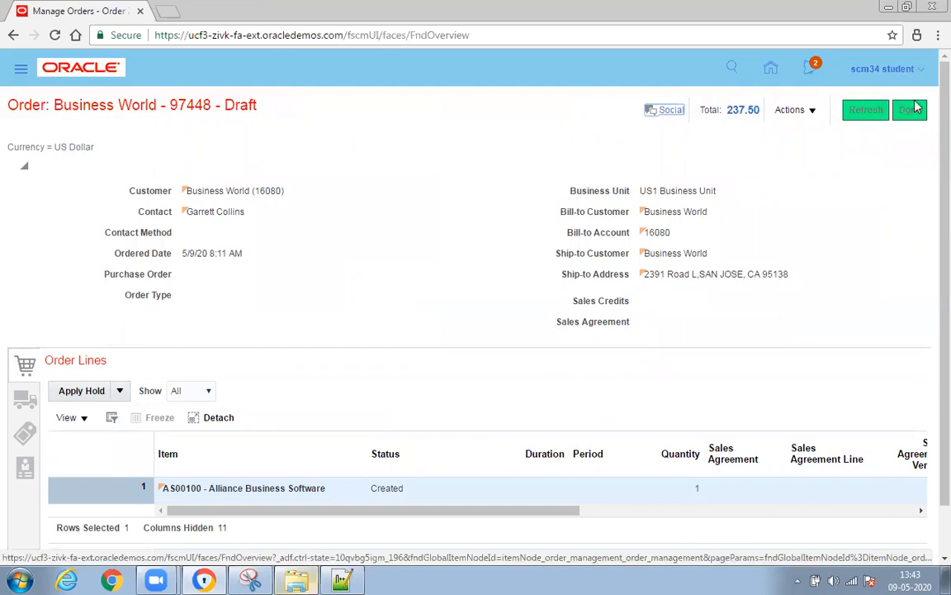
left_click(909, 110)
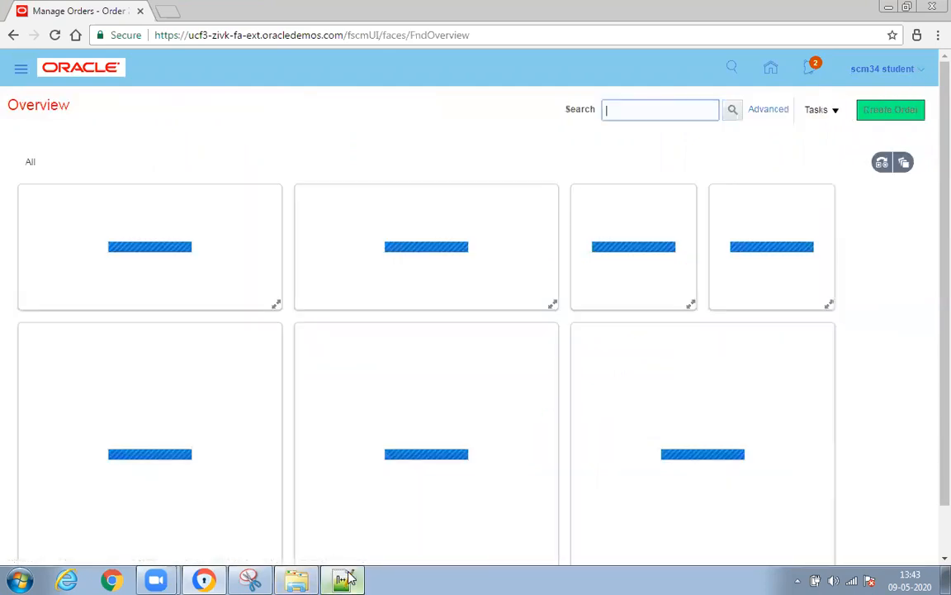
- Switch to Notepad++ and record the original order's number a few lines below the queries
left_click(341, 580)
left_click(277, 265)
key("Return")
key("Return")
key("Return")
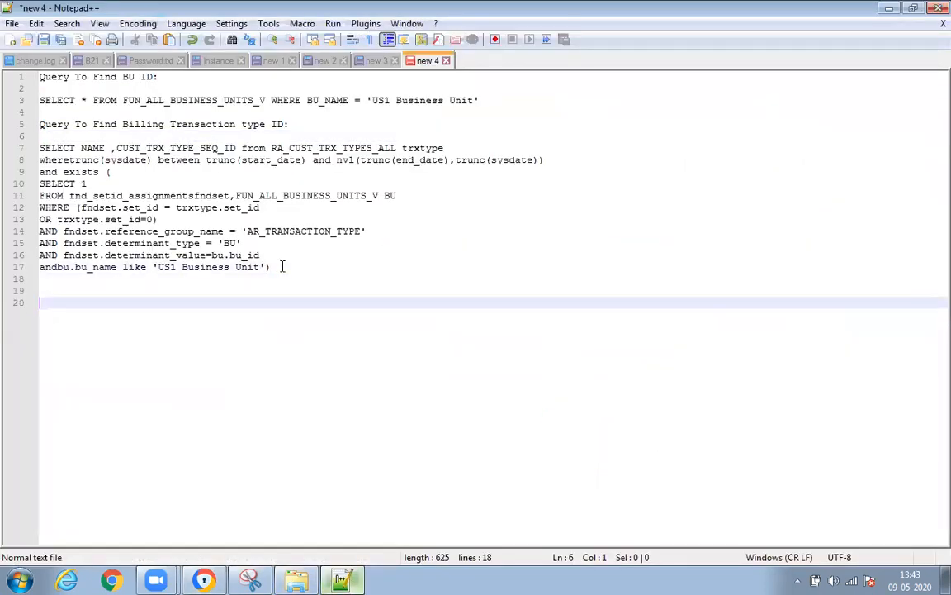
type("97447")
key("BackSpace")
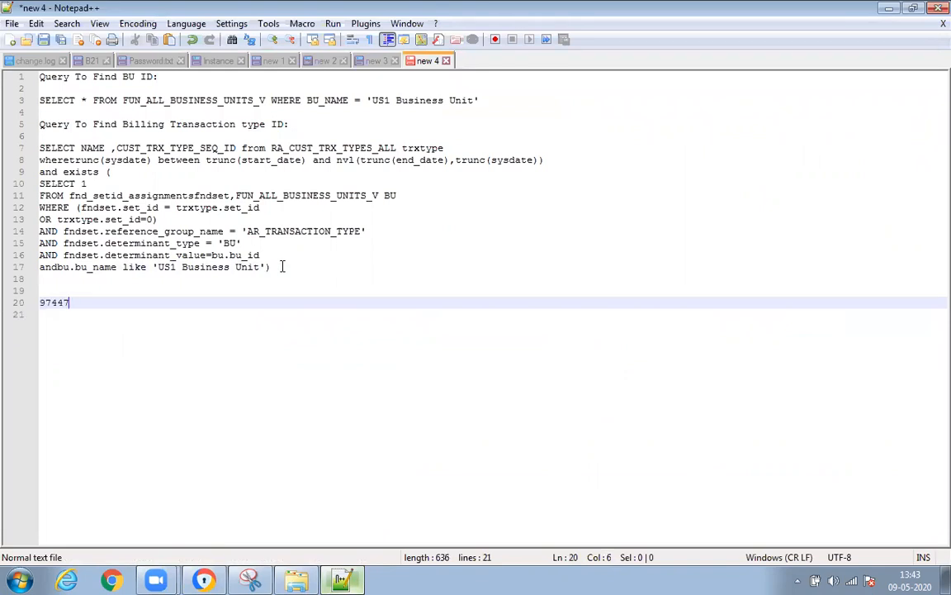
- Switch back to the browser and open the Order Management setup in Setup and Maintenance
key("alt+Tab")
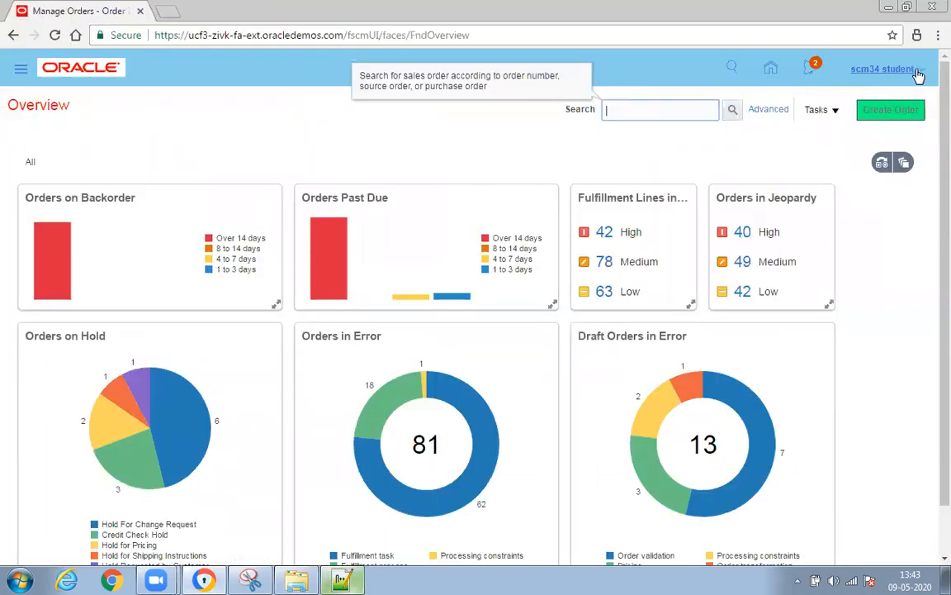
left_click(885, 70)
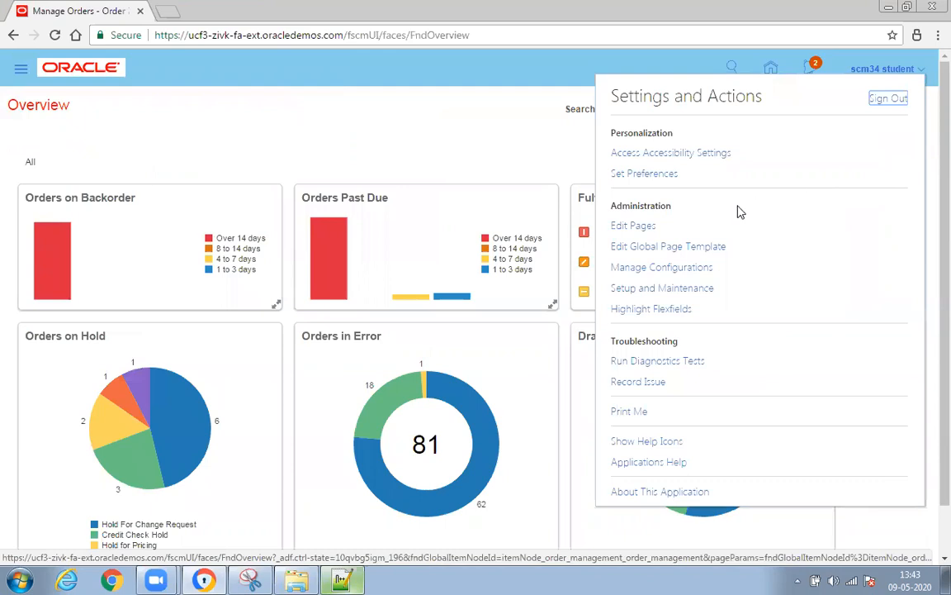
left_click(678, 292)
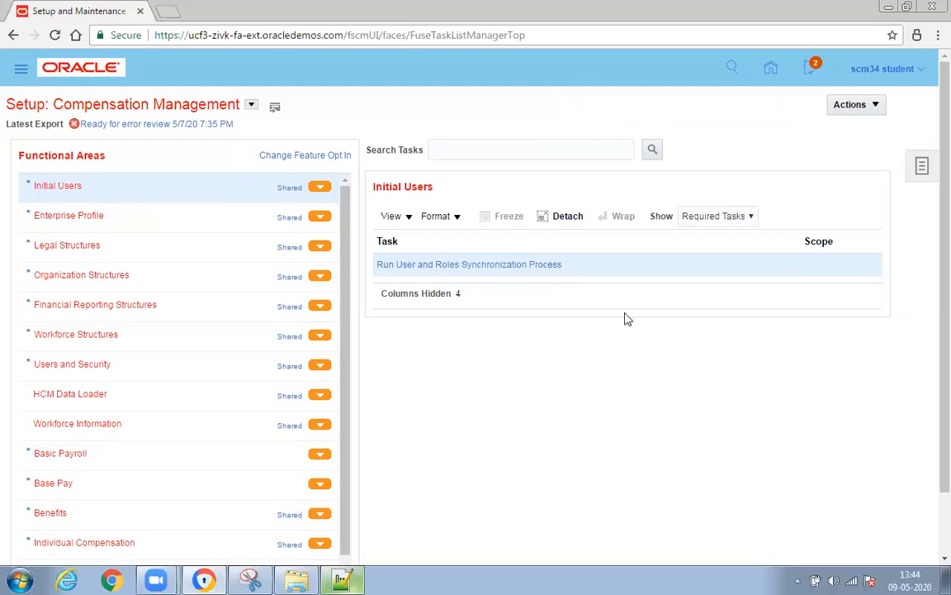
left_click(251, 105)
scroll(332, 204, "down", 5)
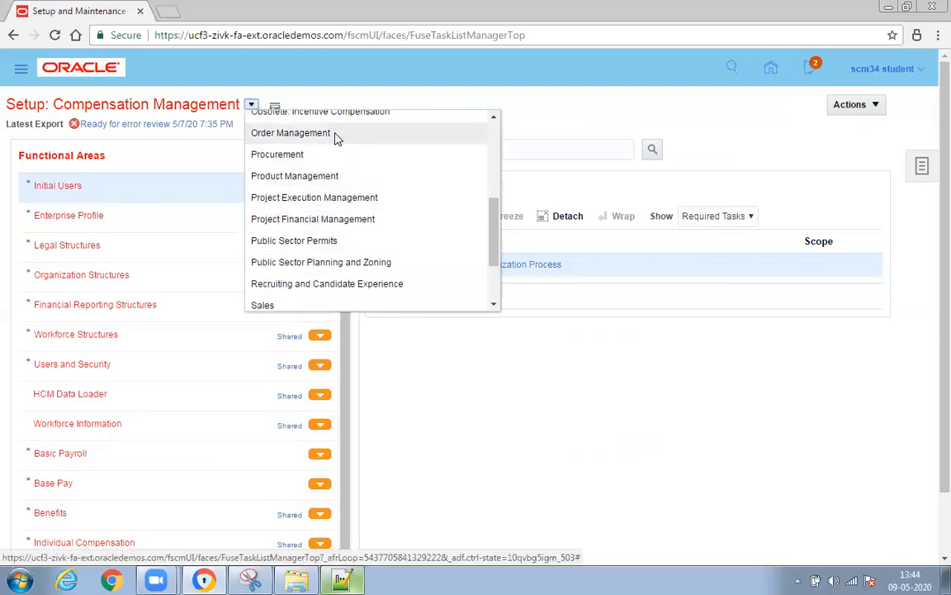
left_click(334, 132)
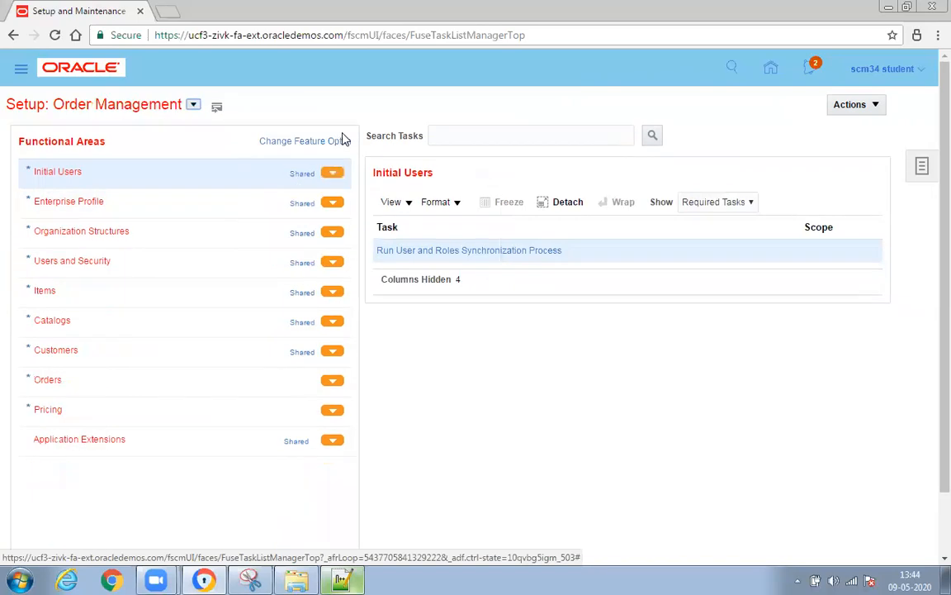
- Search the setup tasks for "Post%Trans%Rule%" and open Manage Posttransformation Defaulting Rules
left_click(463, 134)
type("Post%Trans%Rule%")
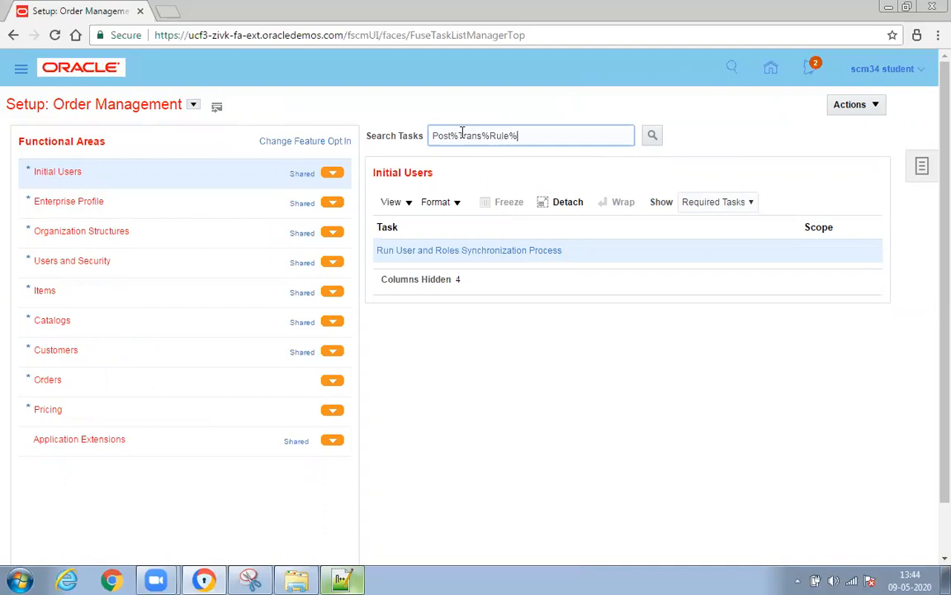
key("Return")
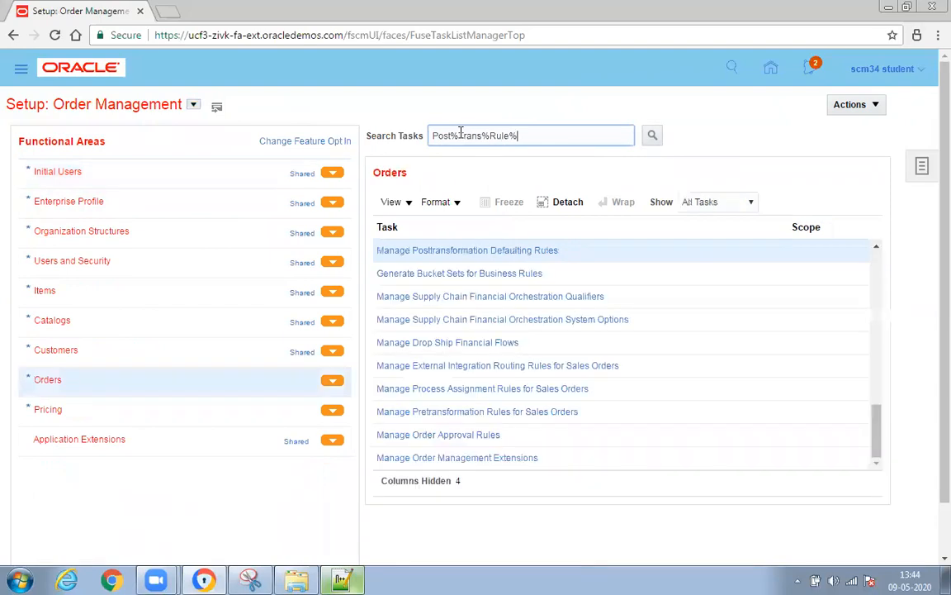
left_click(529, 251)
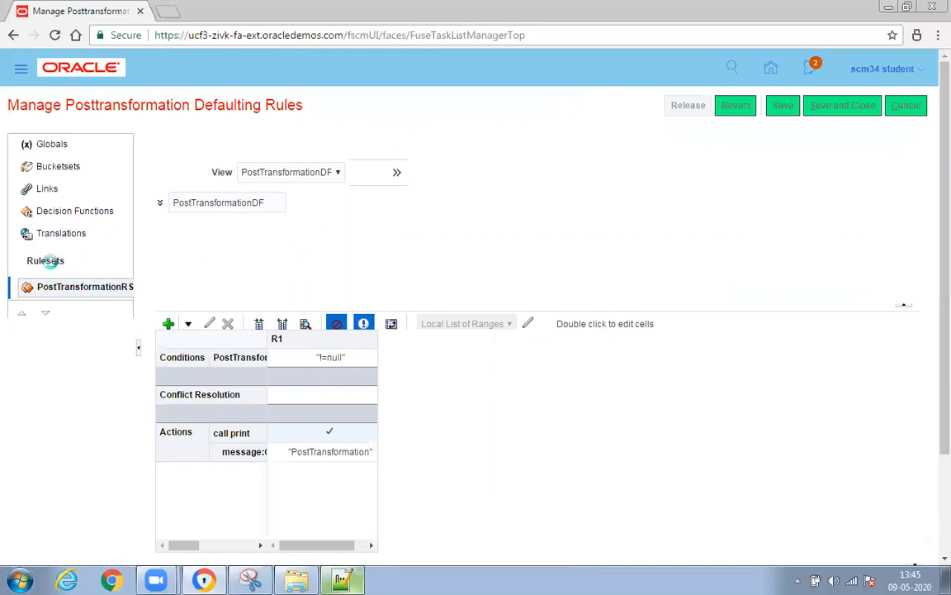
- Add an IF/THEN rule named FA_RULE to the PostTransformationRS ruleset
left_click(83, 288)
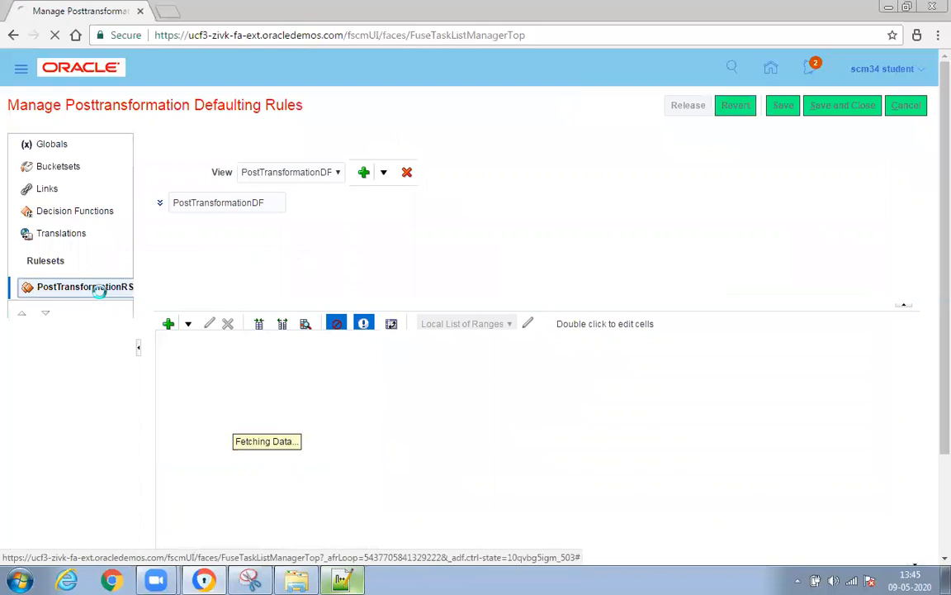
left_click(383, 171)
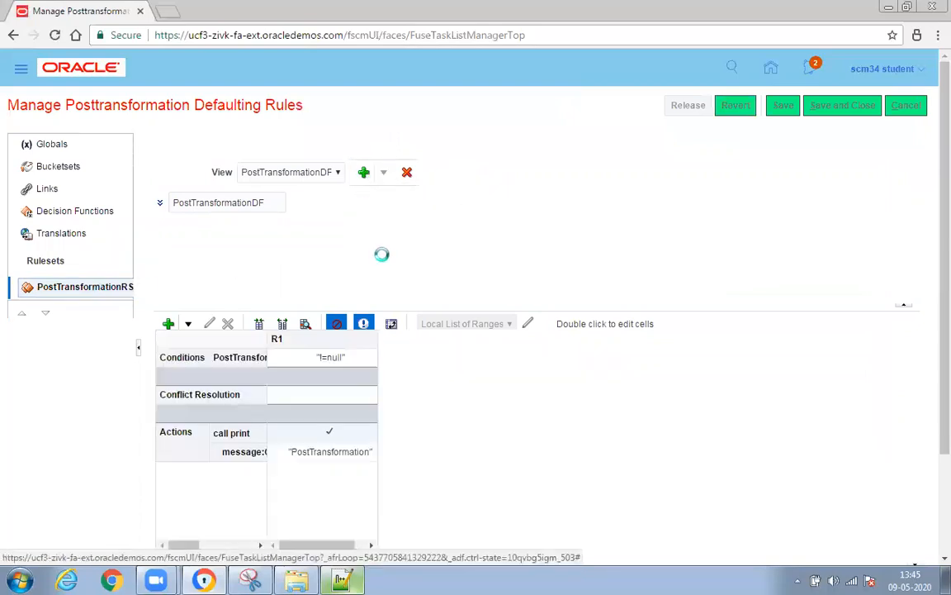
left_click(210, 235)
type("F")
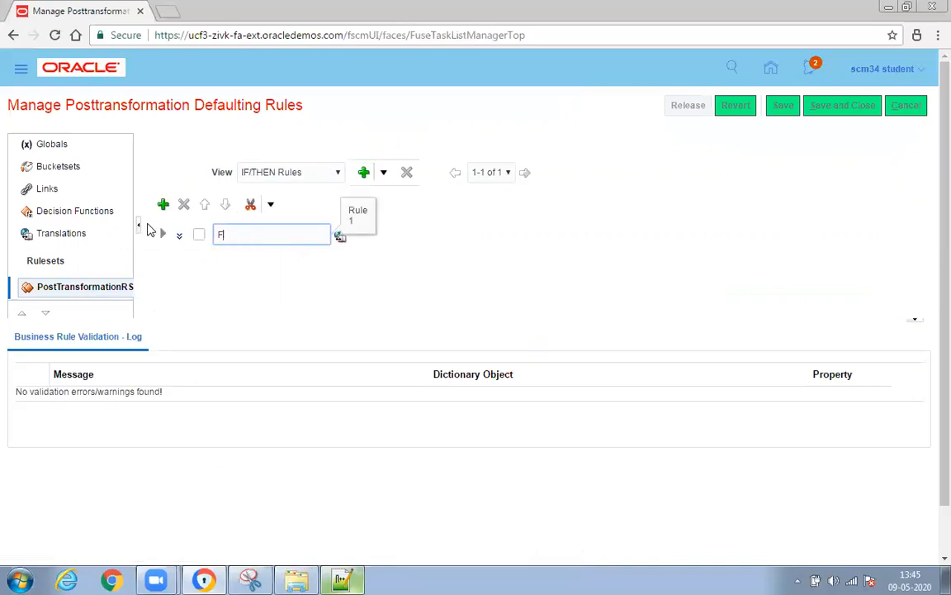
type("A_RULE")
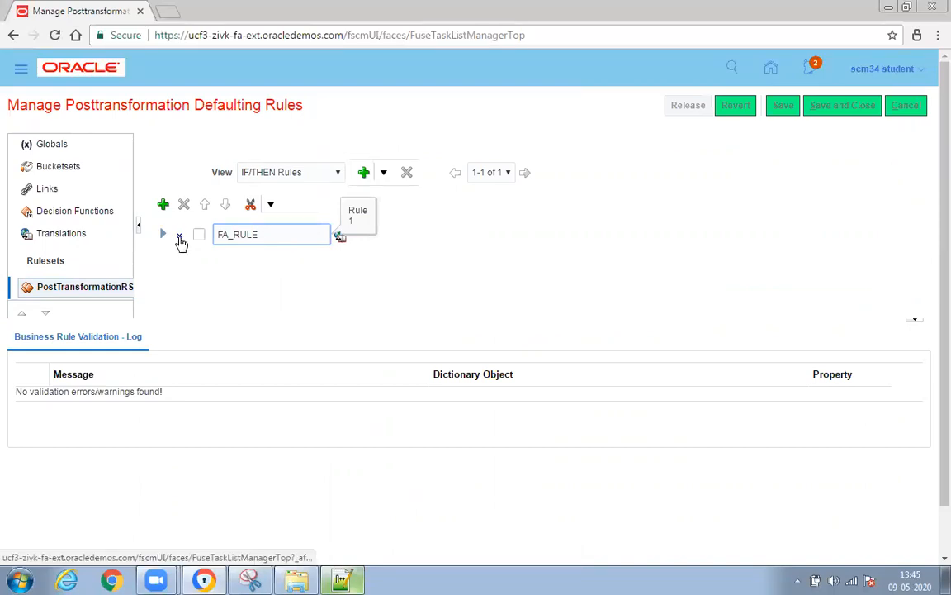
left_click(179, 239)
left_click(178, 239)
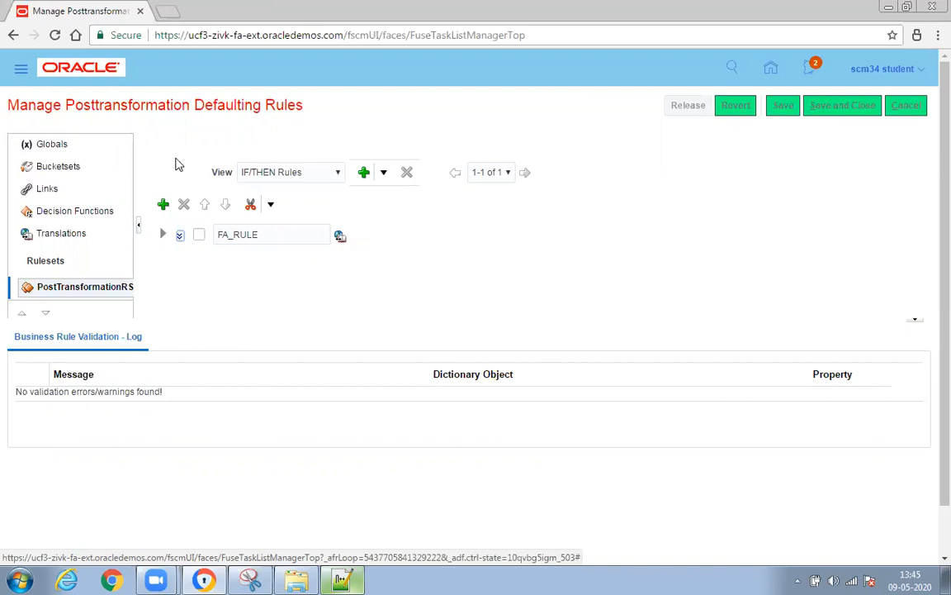
- Expand FA_RULE with its advanced settings and enable Advanced Mode and Tree Mode
left_click(166, 237)
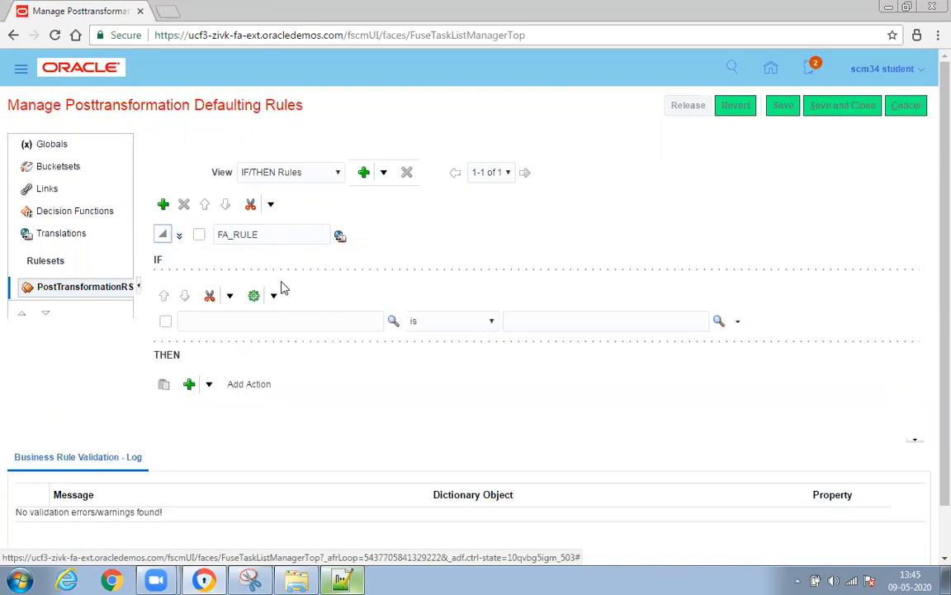
left_click(179, 237)
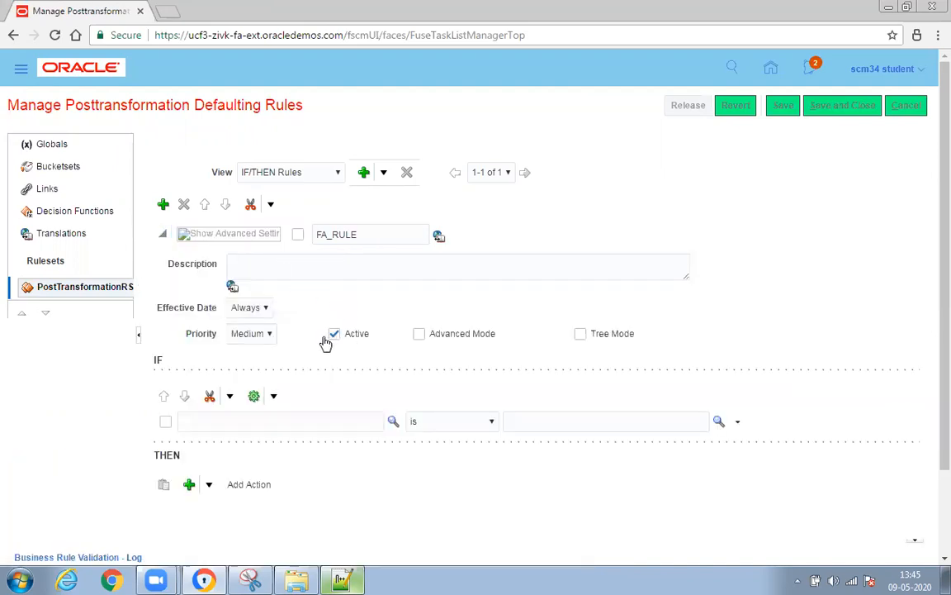
left_click(418, 335)
left_click(582, 337)
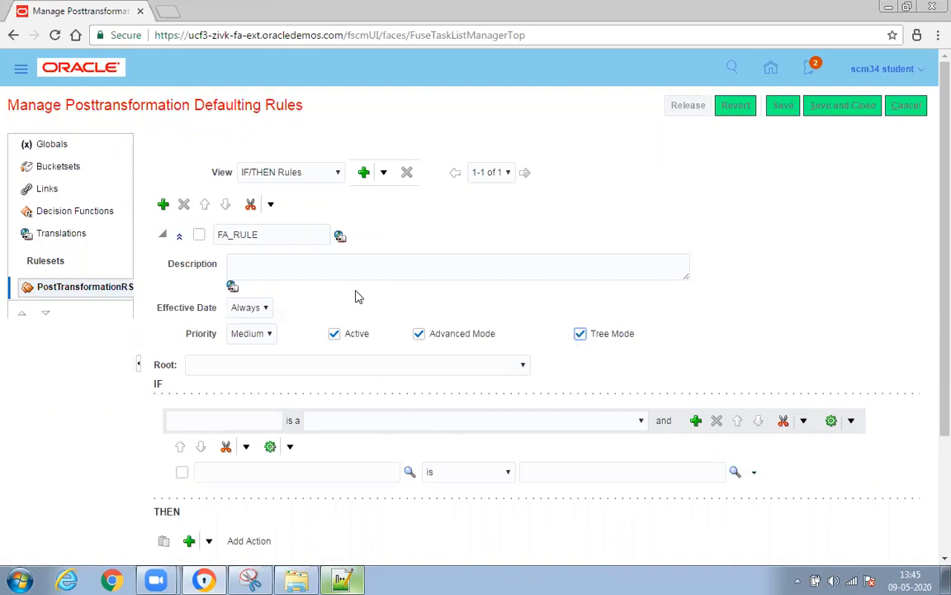
- Define the first IF pattern of FA_RULE as variable H of type PostTransformationRules.HeaderVO
scroll(246, 329, "down", 1)
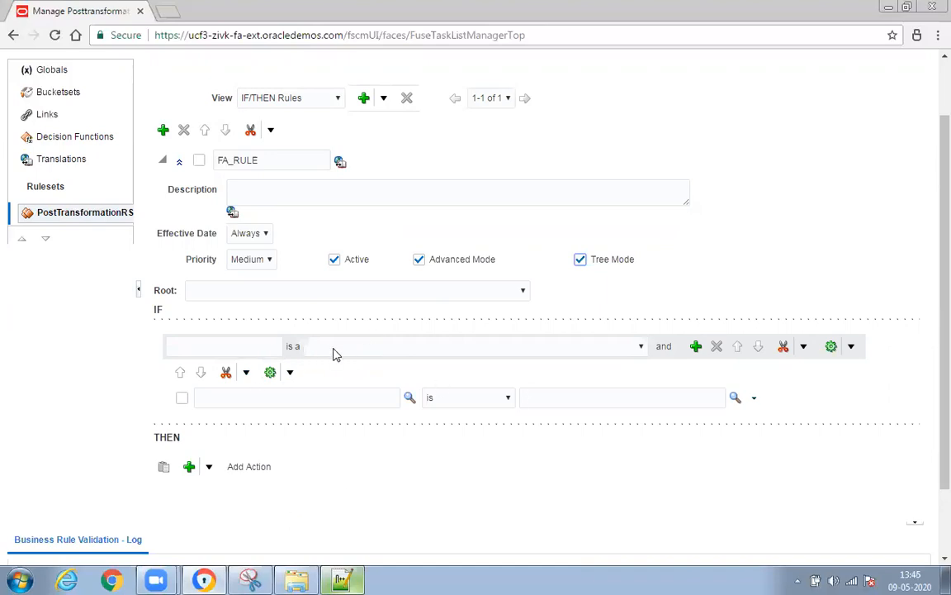
left_click(640, 347)
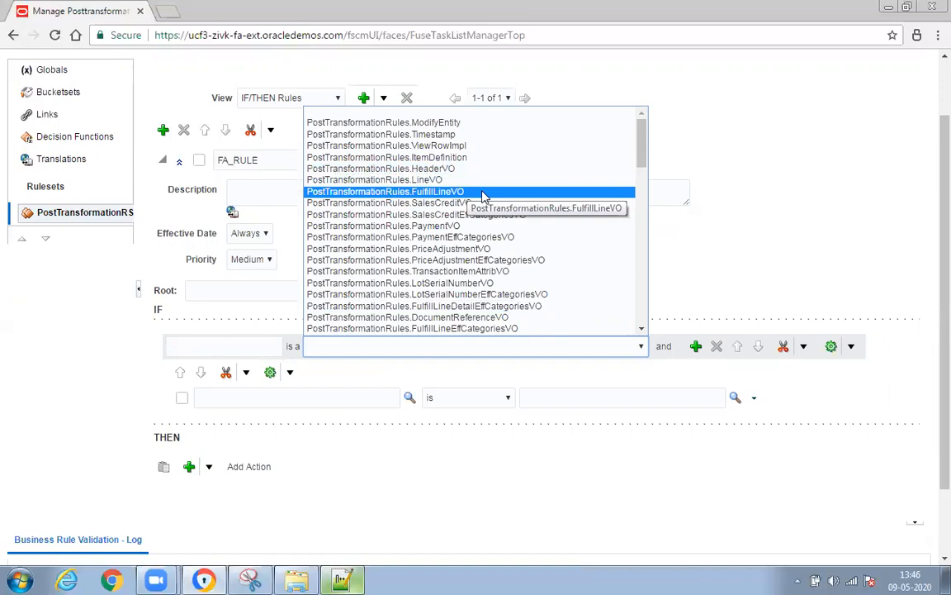
left_click(794, 221)
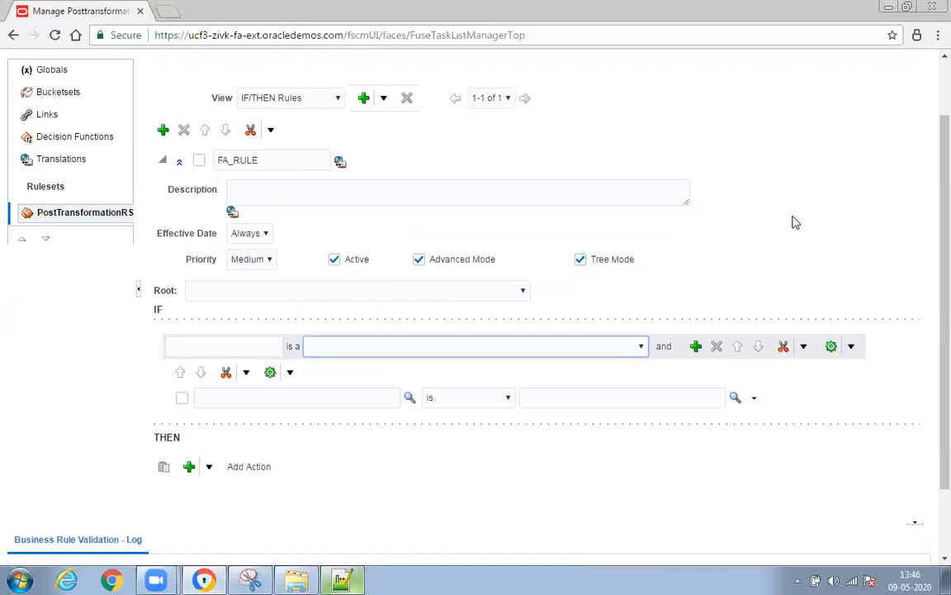
left_click(640, 348)
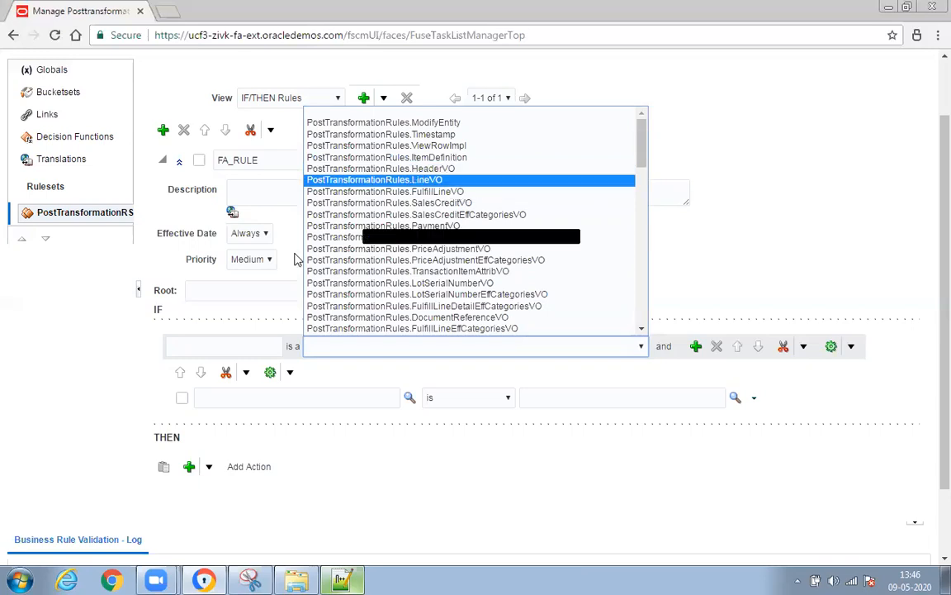
left_click(196, 343)
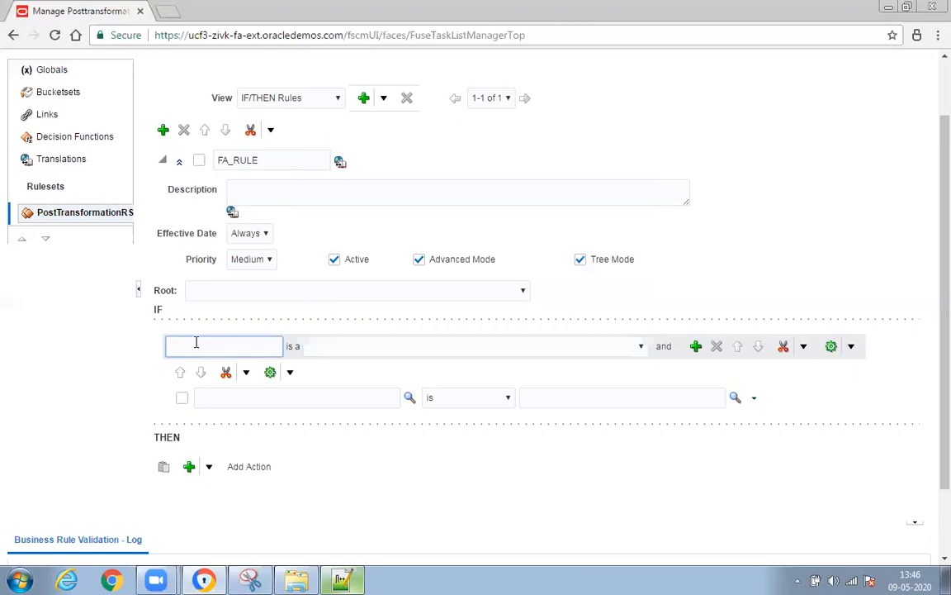
left_click(641, 346)
left_click(482, 169)
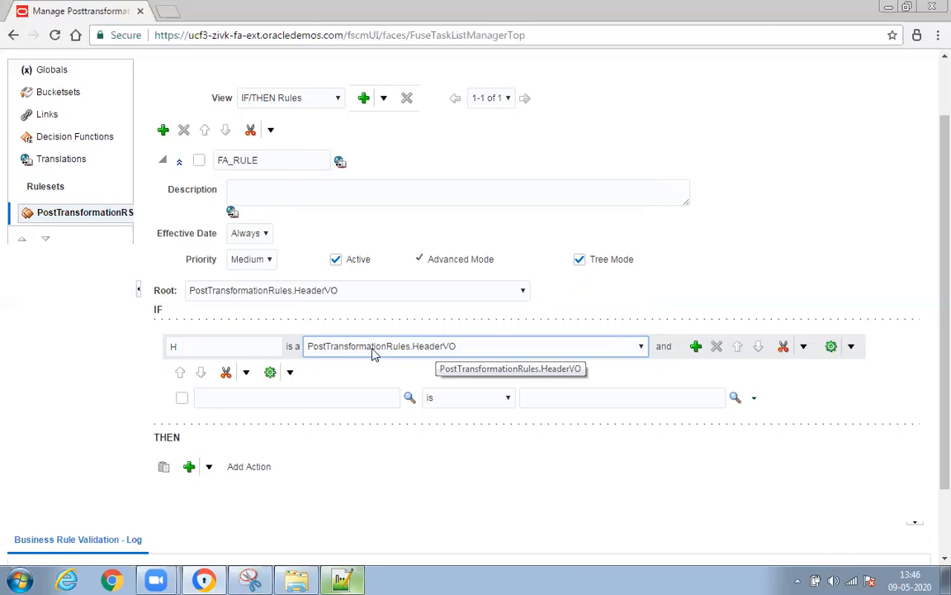
left_click_drag(213, 346, 126, 346)
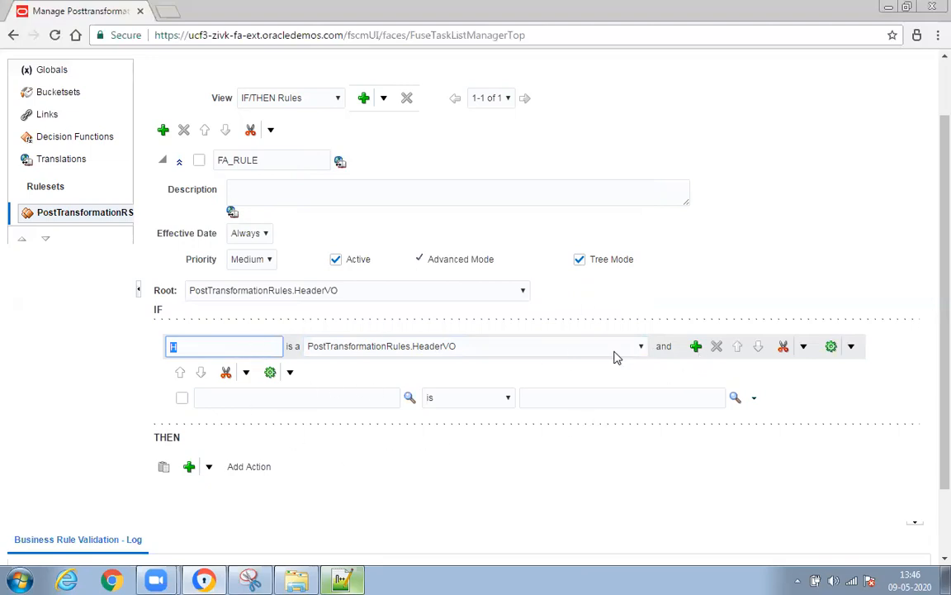
- Add a second IF pattern after H, defining variable L as PostTransformationRules.FulfillLineVO
left_click(696, 349)
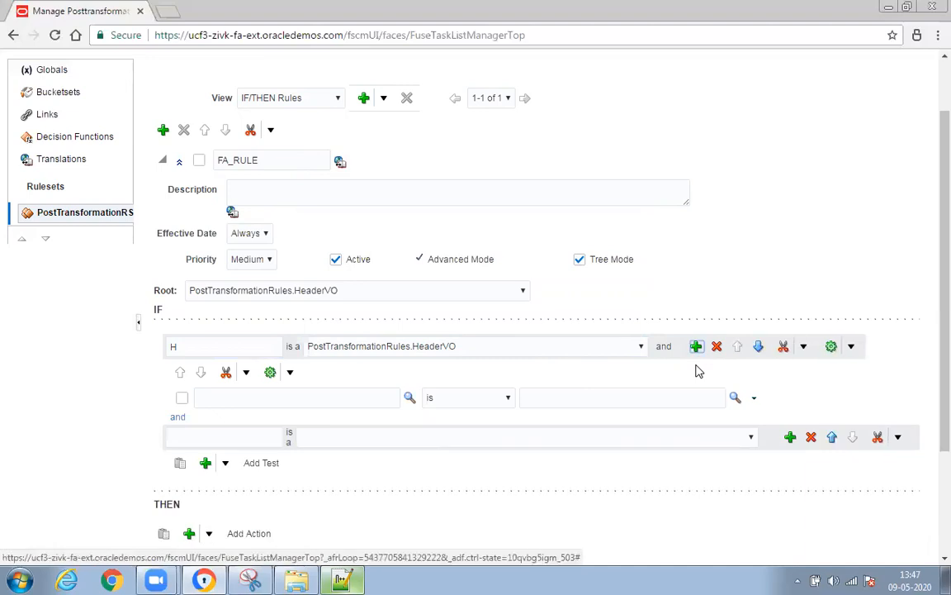
left_click(254, 439)
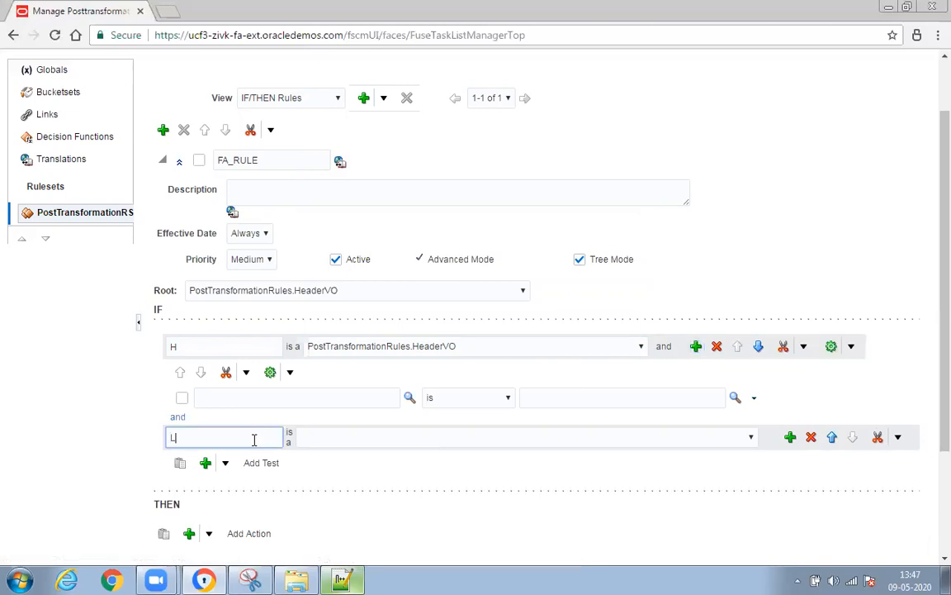
left_click(749, 438)
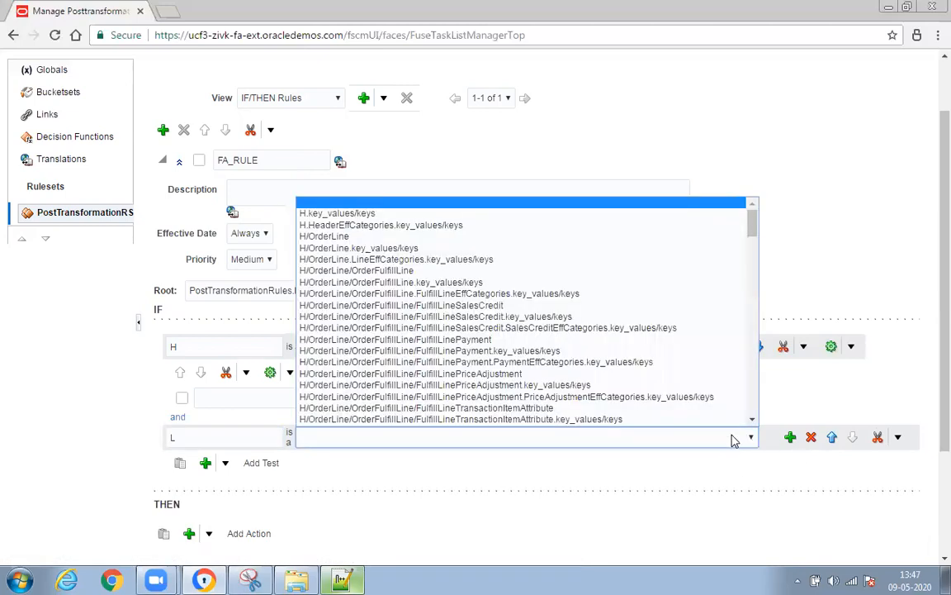
left_click(683, 440)
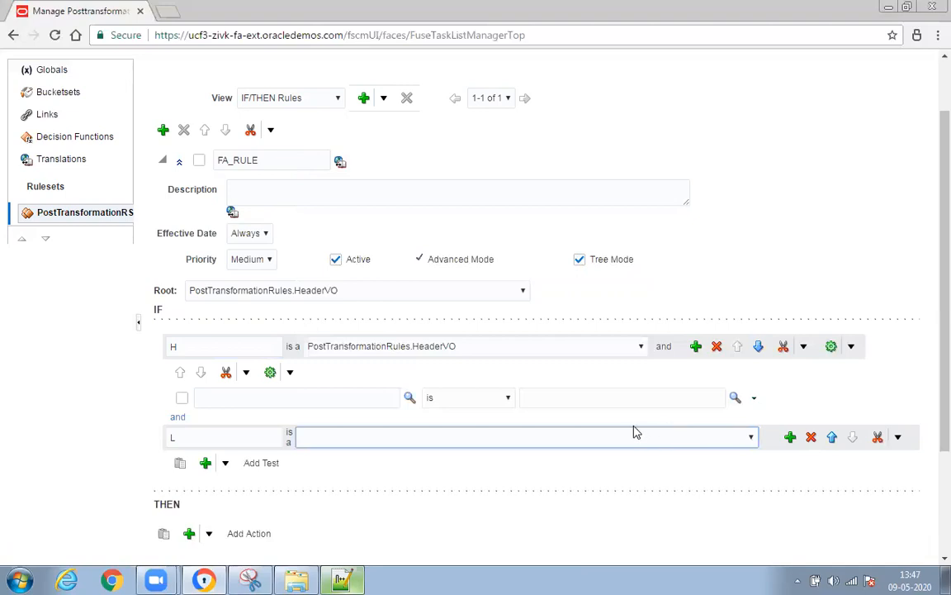
left_click(749, 437)
scroll(495, 279, "down", 10)
scroll(495, 285, "up", 5)
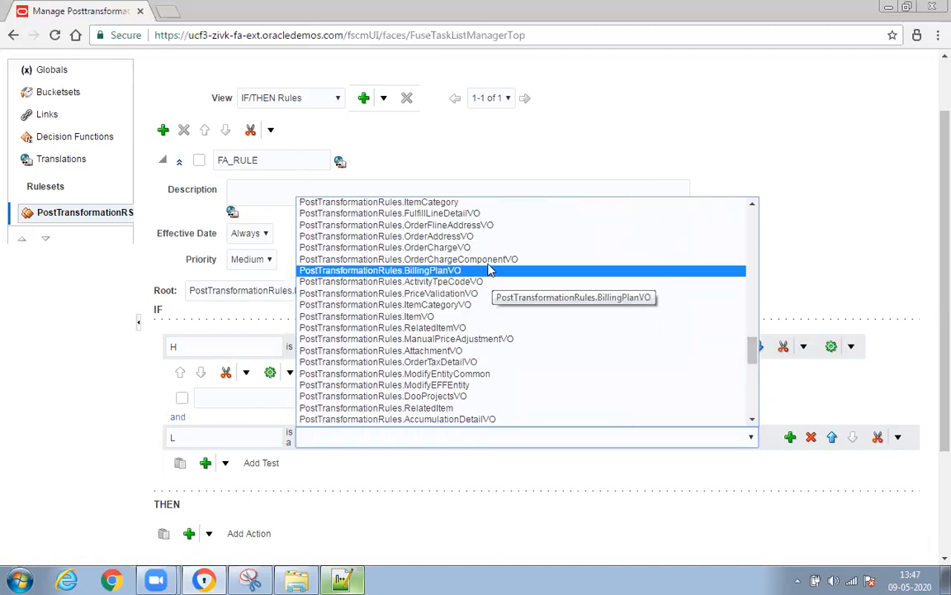
scroll(591, 297, "up", 4)
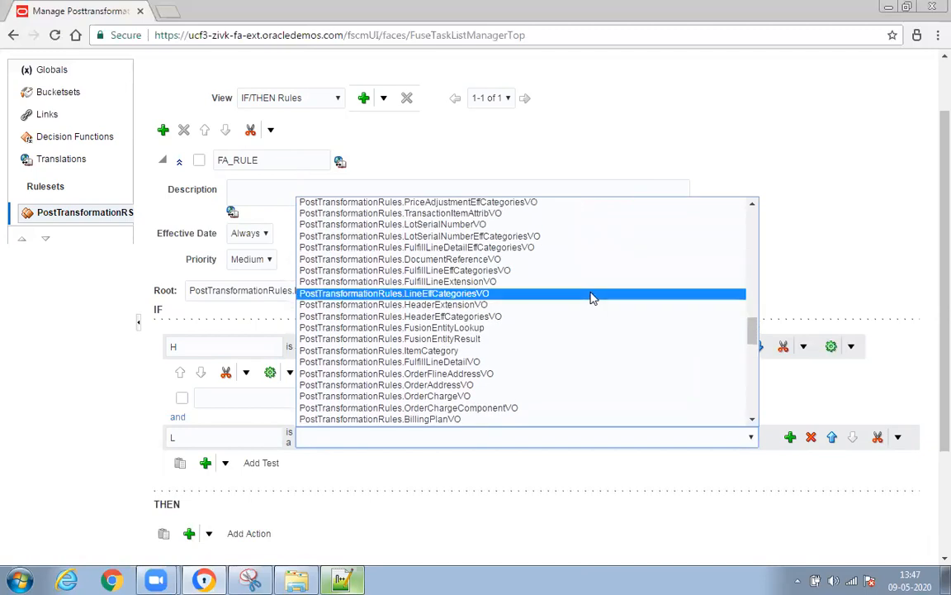
scroll(591, 297, "up", 10)
scroll(591, 298, "down", 5)
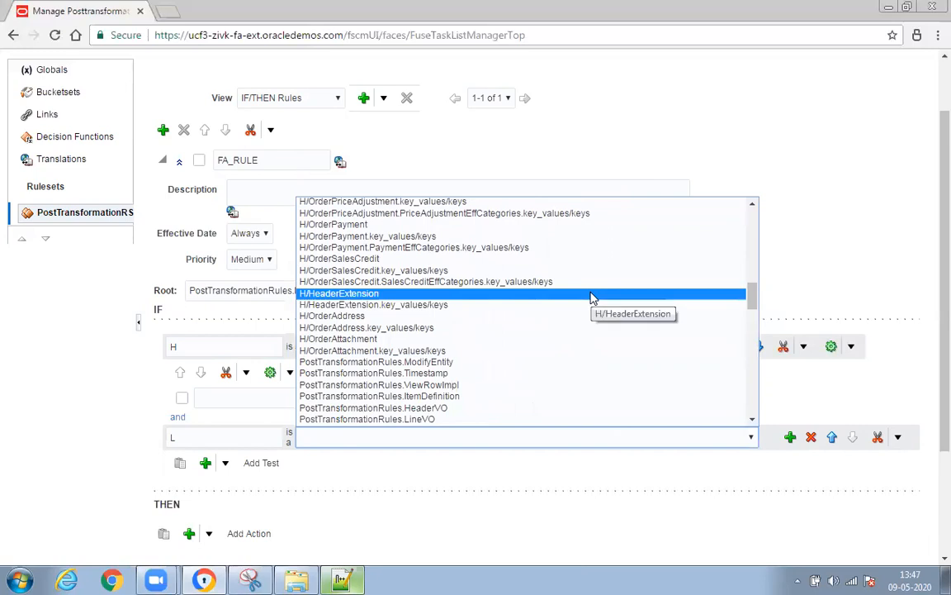
scroll(590, 297, "down", 4)
left_click(460, 277)
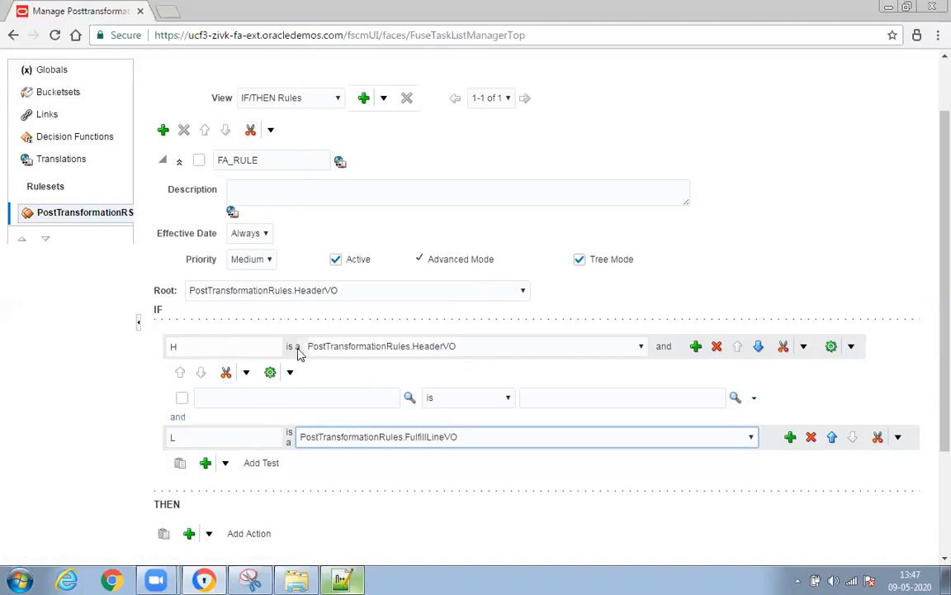
left_click(246, 372)
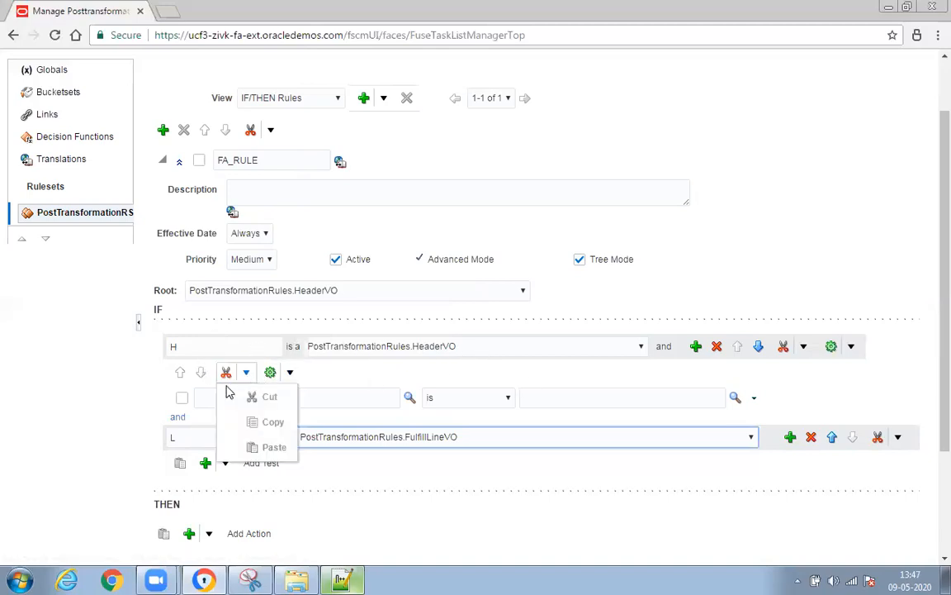
left_click(776, 403)
left_click(756, 402)
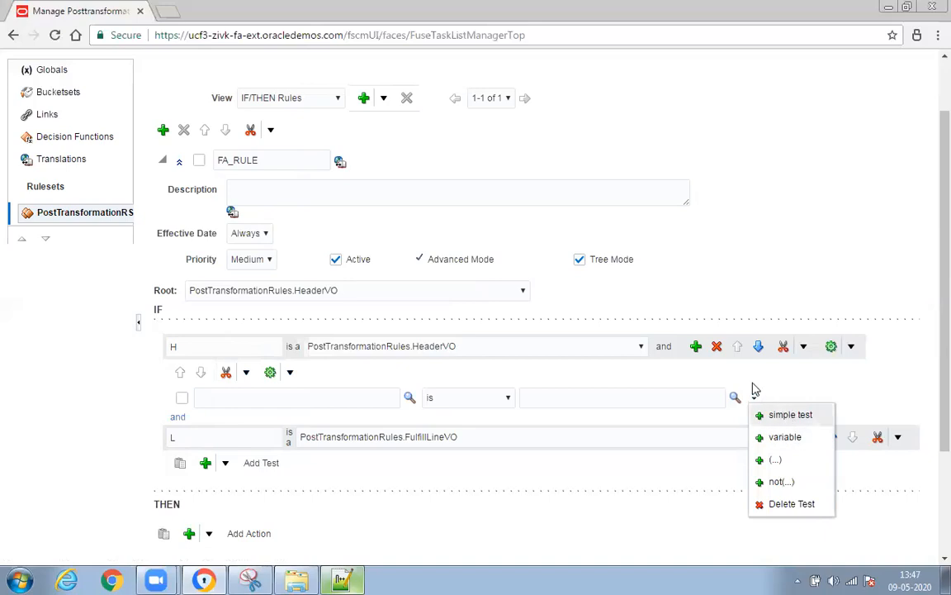
left_click(234, 397)
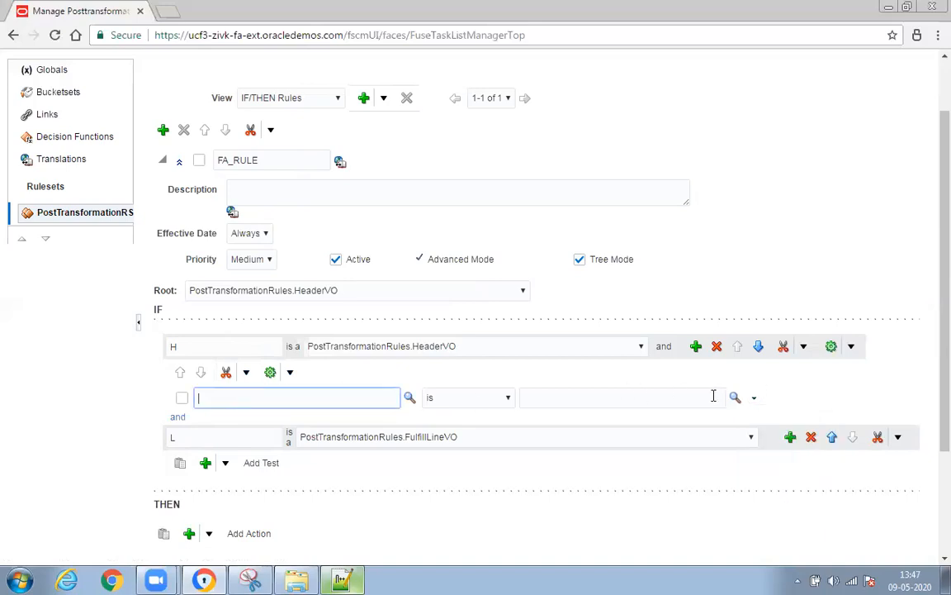
left_click(753, 398)
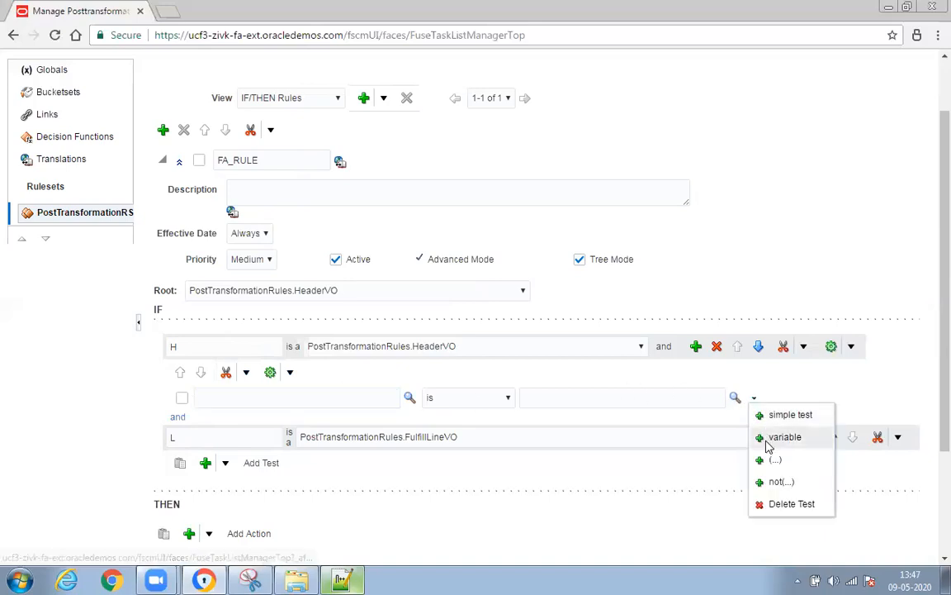
left_click(793, 419)
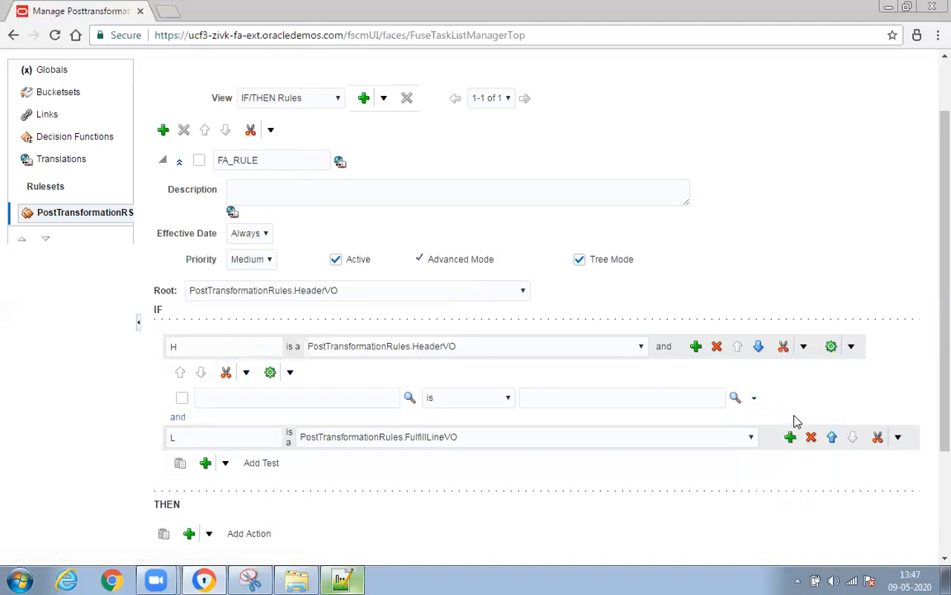
- Set the tested attribute of the empty condition under pattern H to H.OrgId
left_click(218, 398)
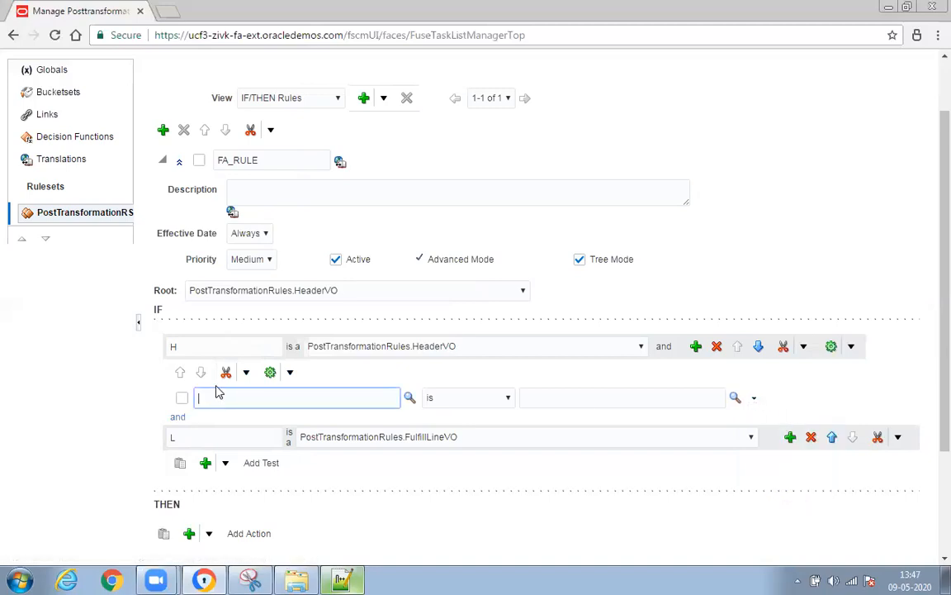
type("H.")
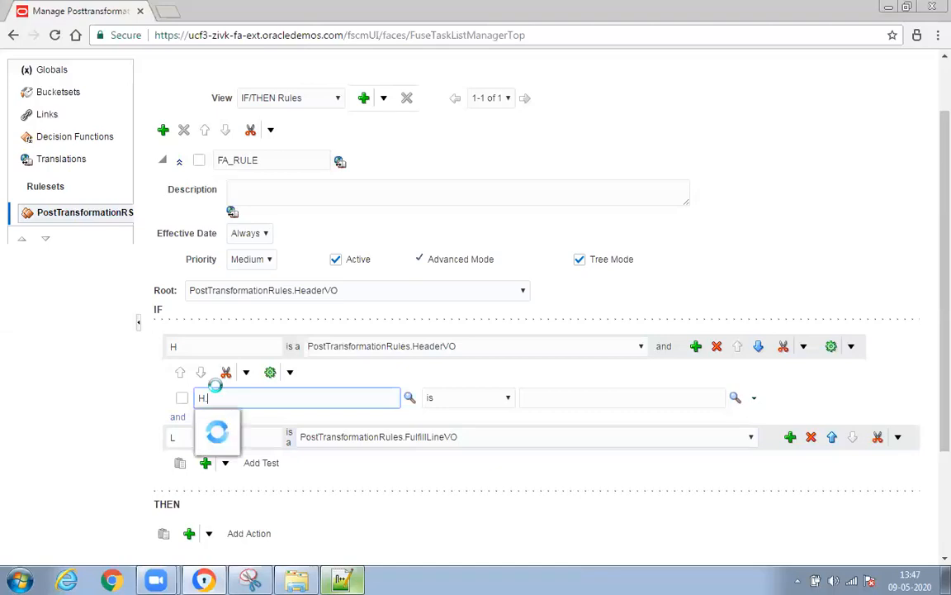
type("org")
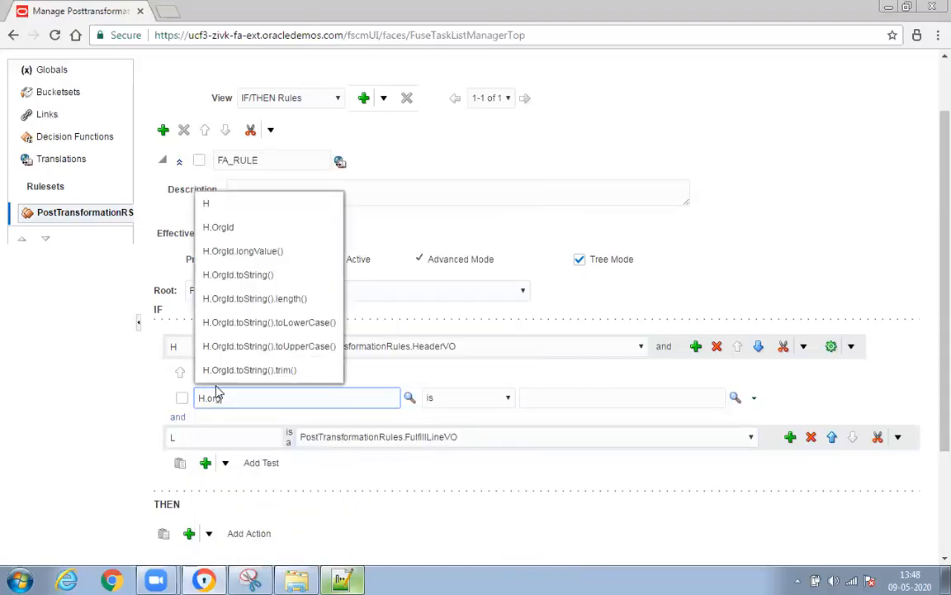
left_click(220, 227)
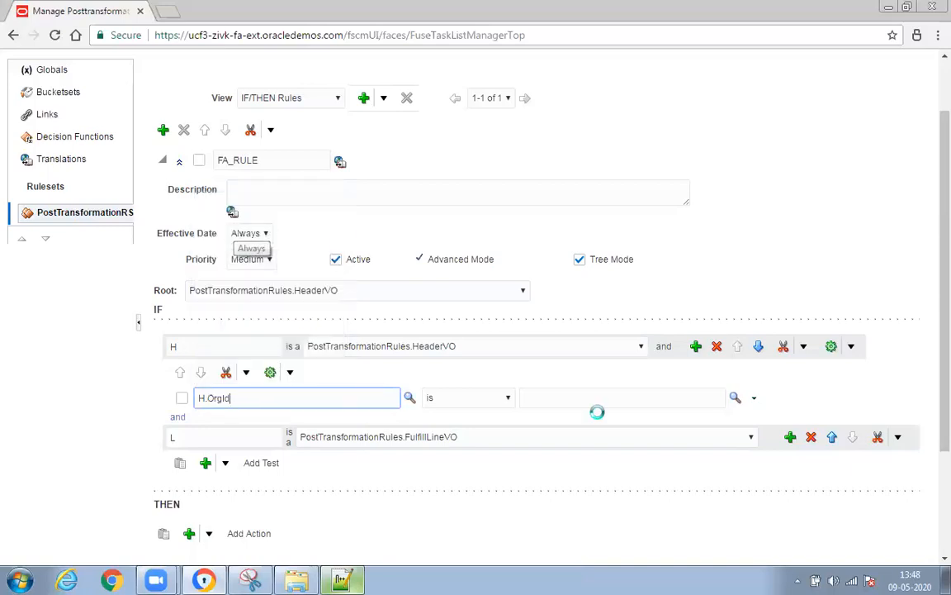
left_click(567, 400)
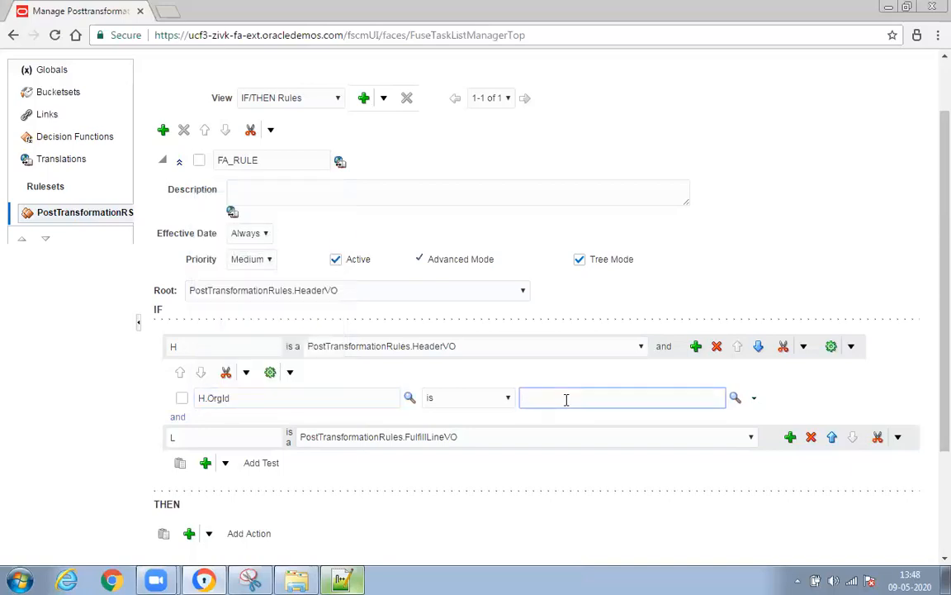
- Duplicate the current browser tab and load the site's xmlpserver path in the copy
right_click(95, 16)
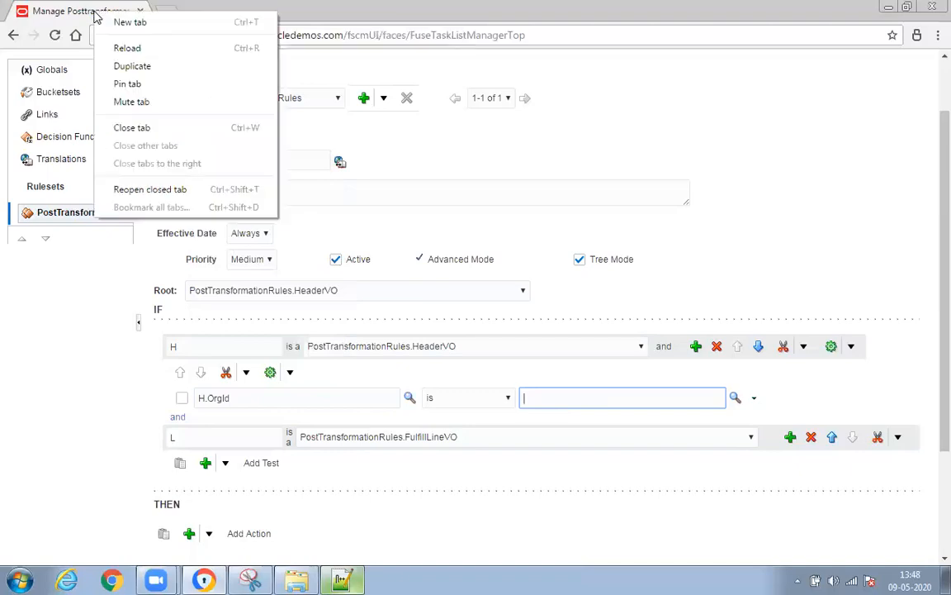
left_click(155, 66)
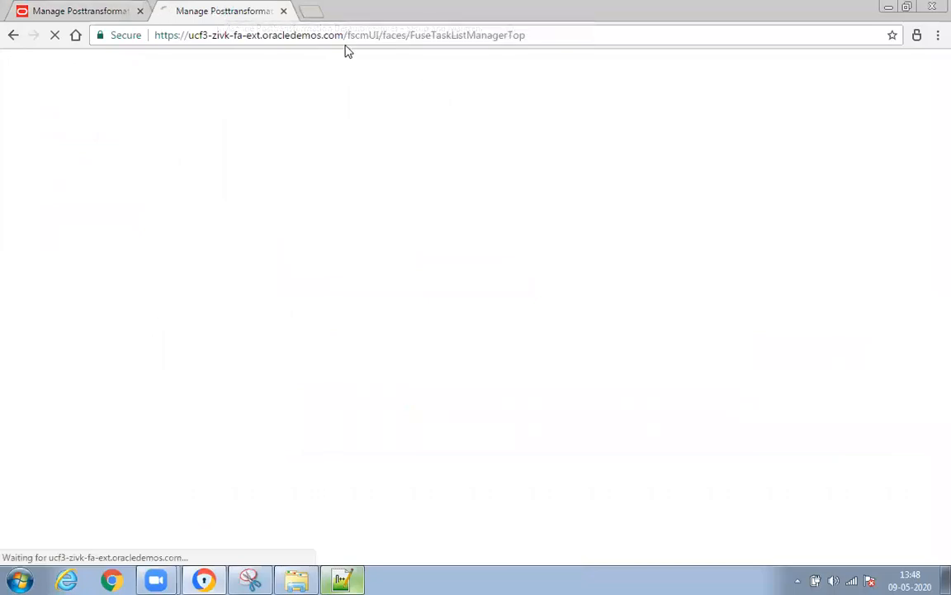
left_click_drag(348, 37, 914, 33)
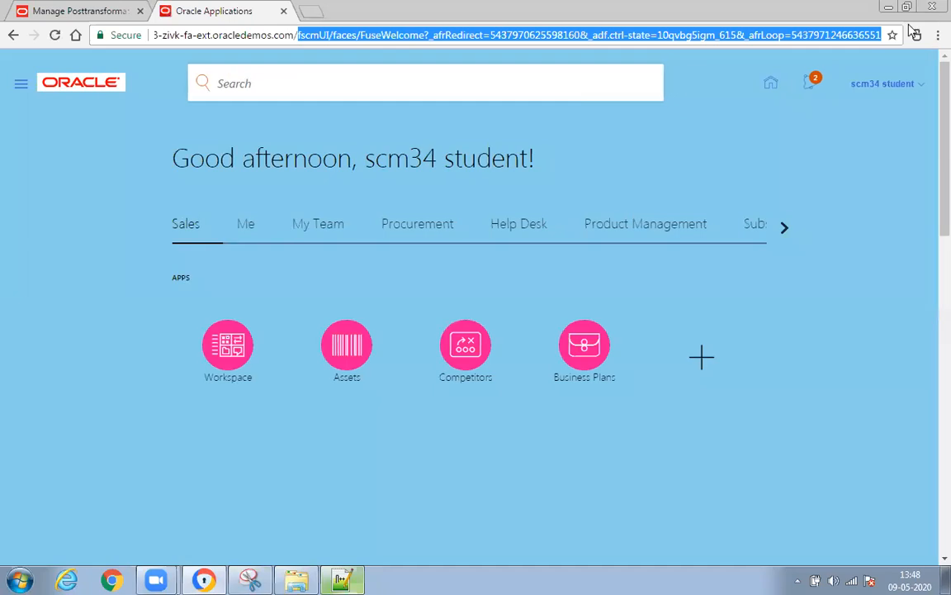
type("xmlpser")
key("Return")
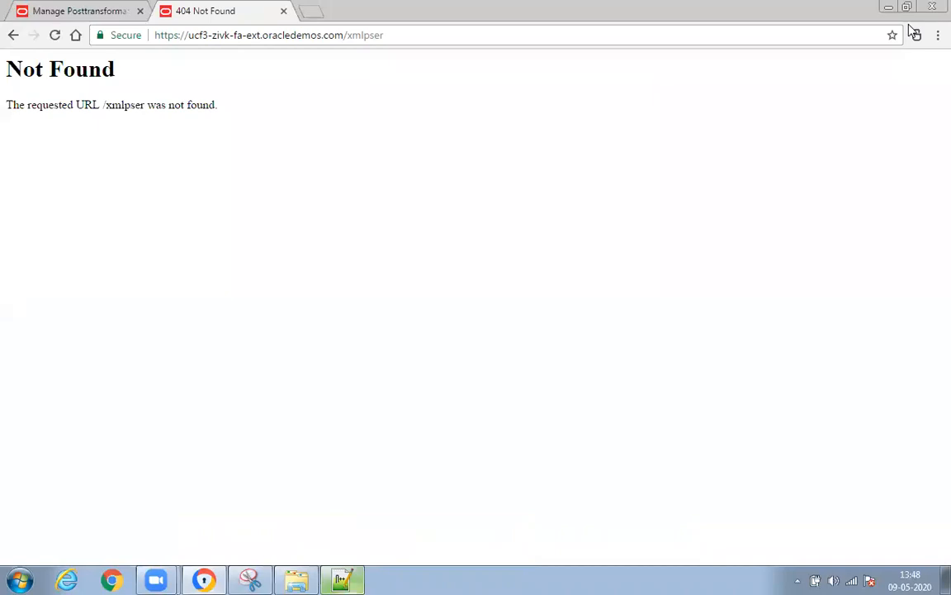
left_click_drag(347, 34, 550, 34)
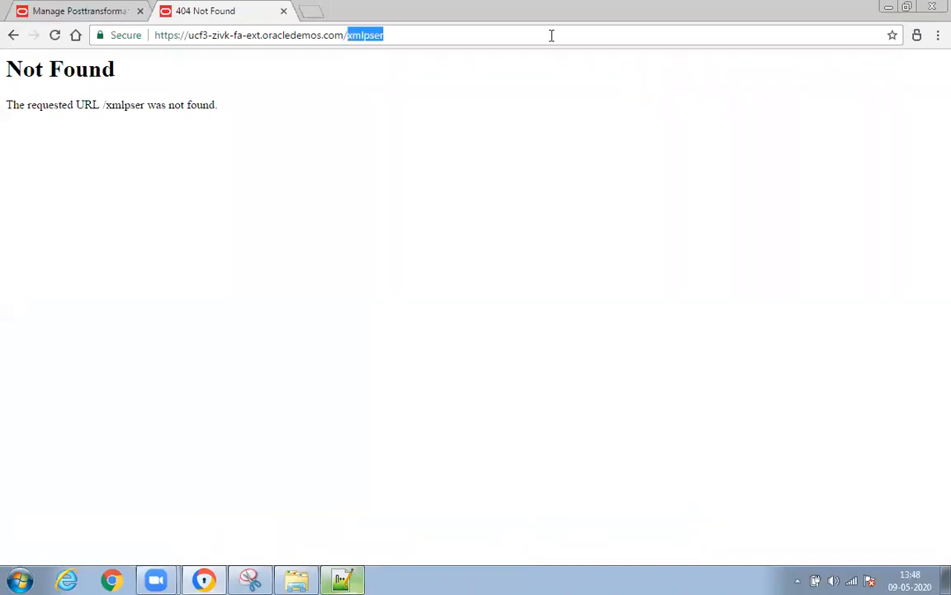
type("xmlp")
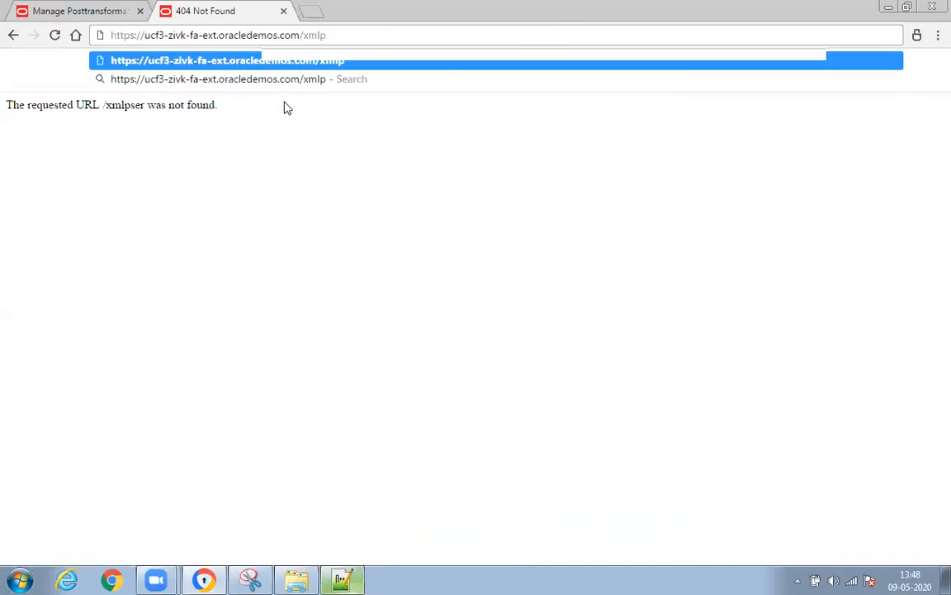
type("server")
key("Return")
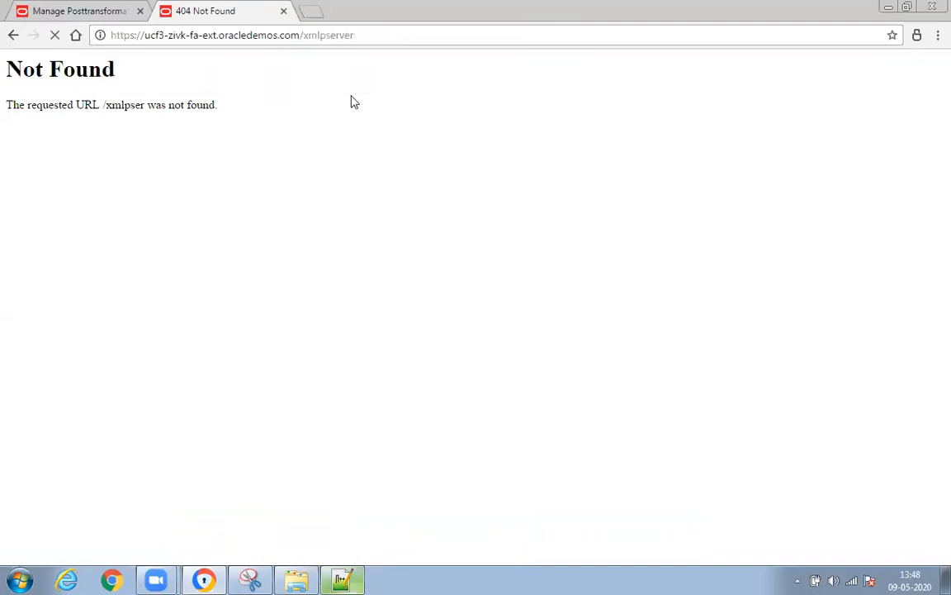
- Copy the BU ID query for 'US1 Business Unit' from the Notepad++ notes and return to the browser
left_click(342, 578)
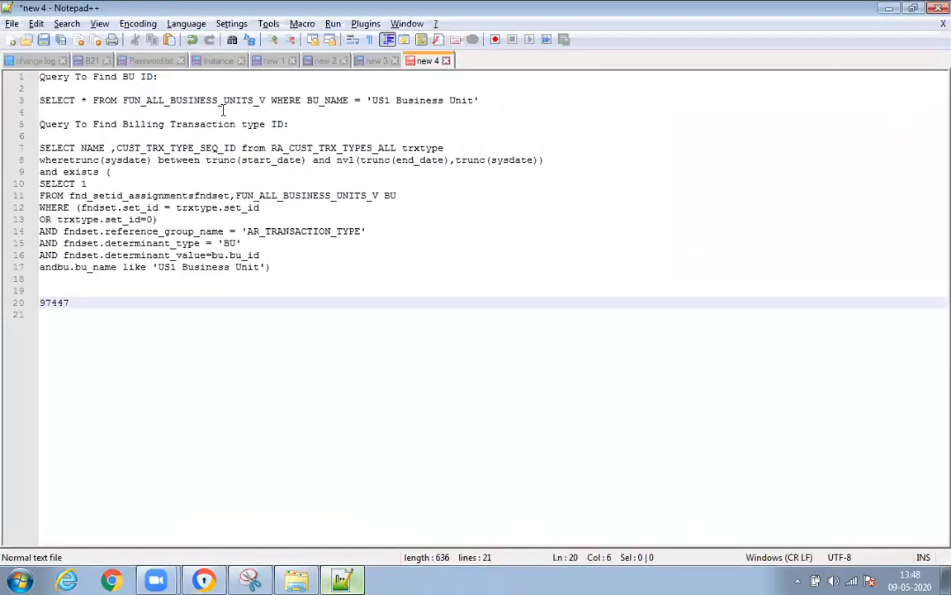
left_click_drag(495, 100, 18, 89)
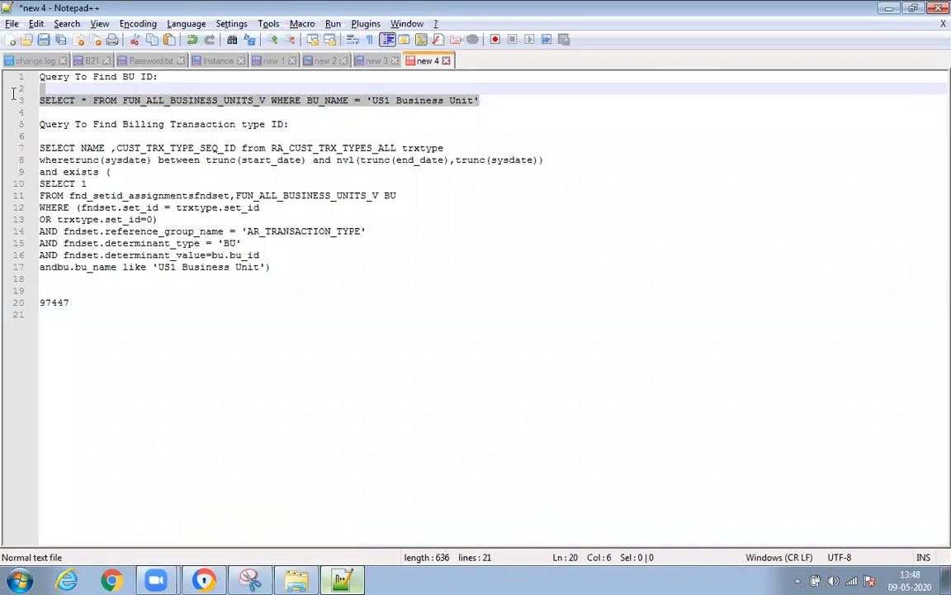
left_click(166, 102)
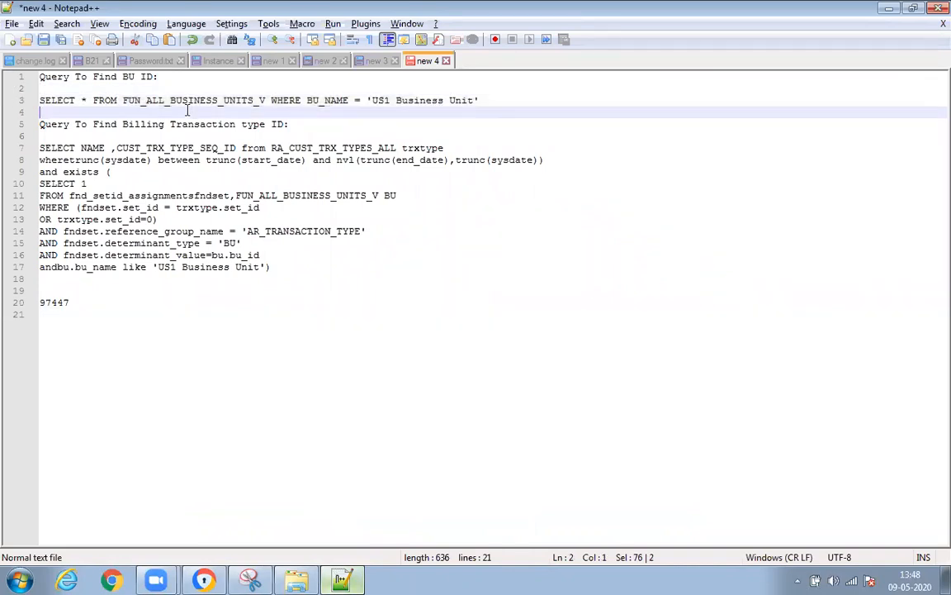
left_click_drag(39, 100, 495, 95)
key("ctrl+c")
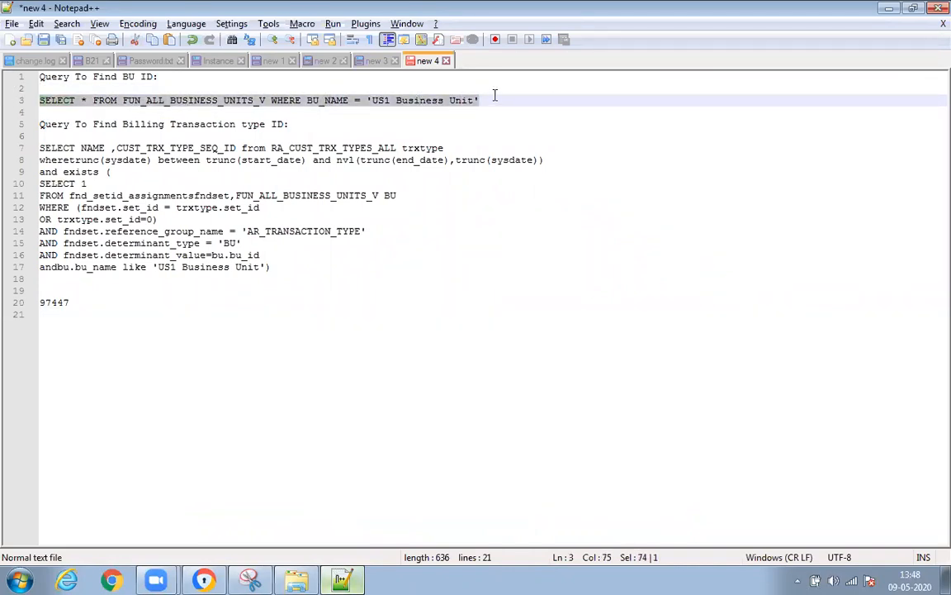
key("alt+Tab")
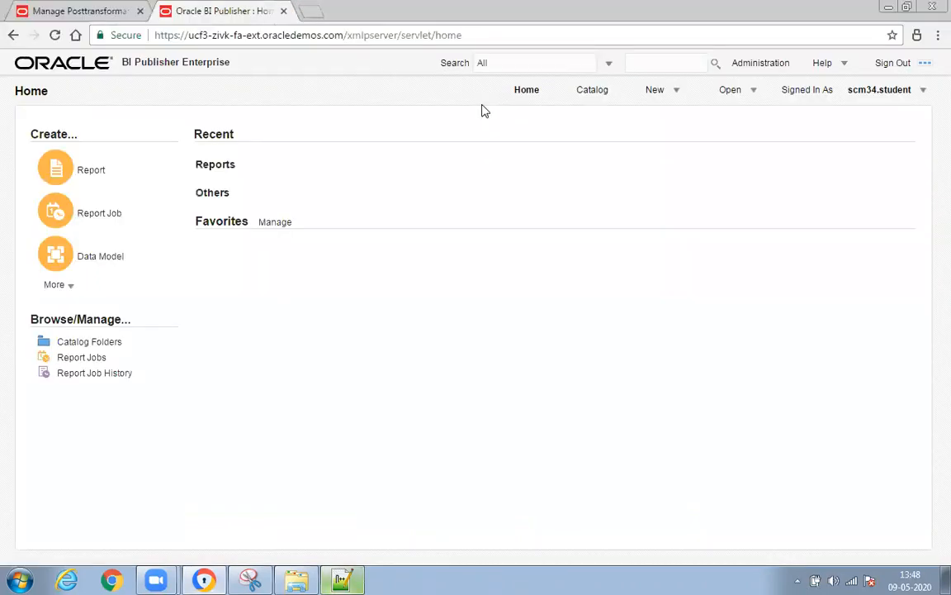
- Create a new data model and start a SQL Query data set named FA in it
left_click(674, 95)
left_click(689, 170)
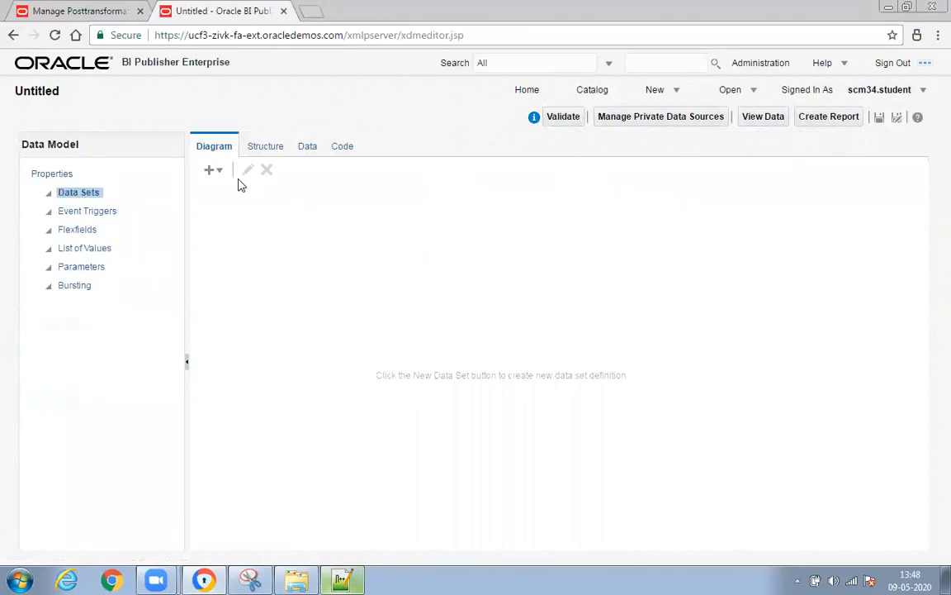
left_click(218, 171)
left_click(243, 191)
left_click(401, 185)
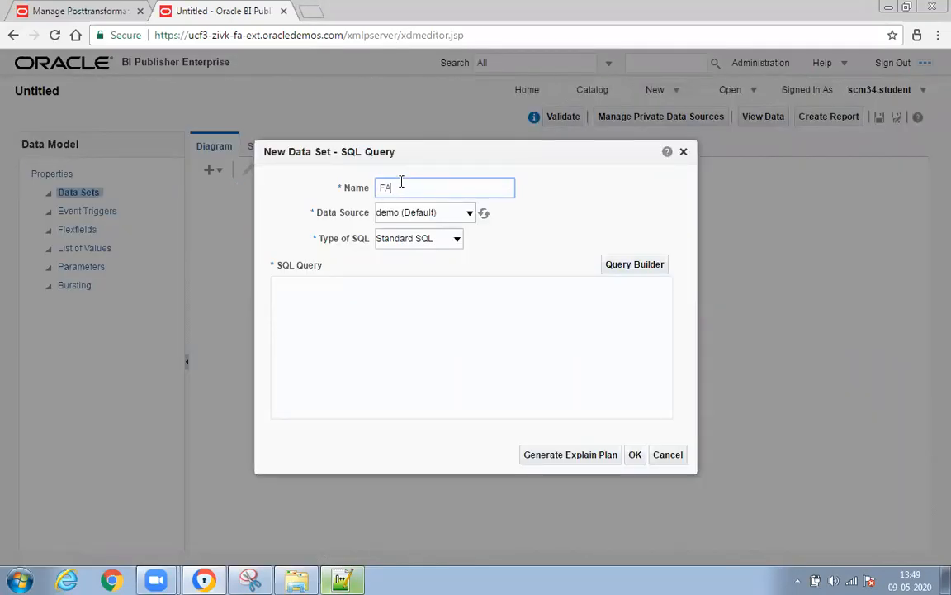
- Set data set FA's data source to ApplicationDB_FSCM, insert the copied FUN_ALL_BUSINESS_UNITS_V query and save the data set
left_click(469, 212)
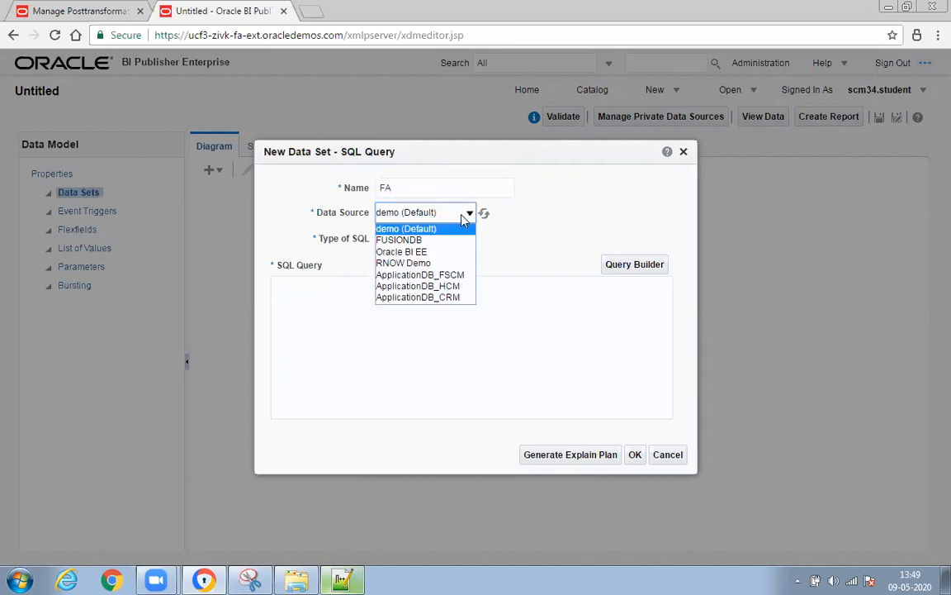
left_click(421, 274)
left_click(374, 301)
key("ctrl+v")
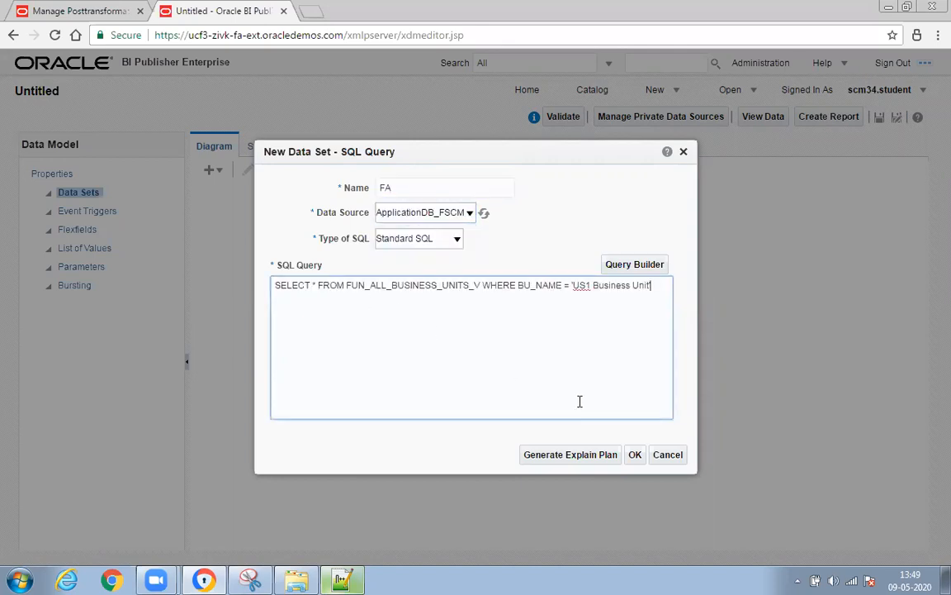
left_click(635, 454)
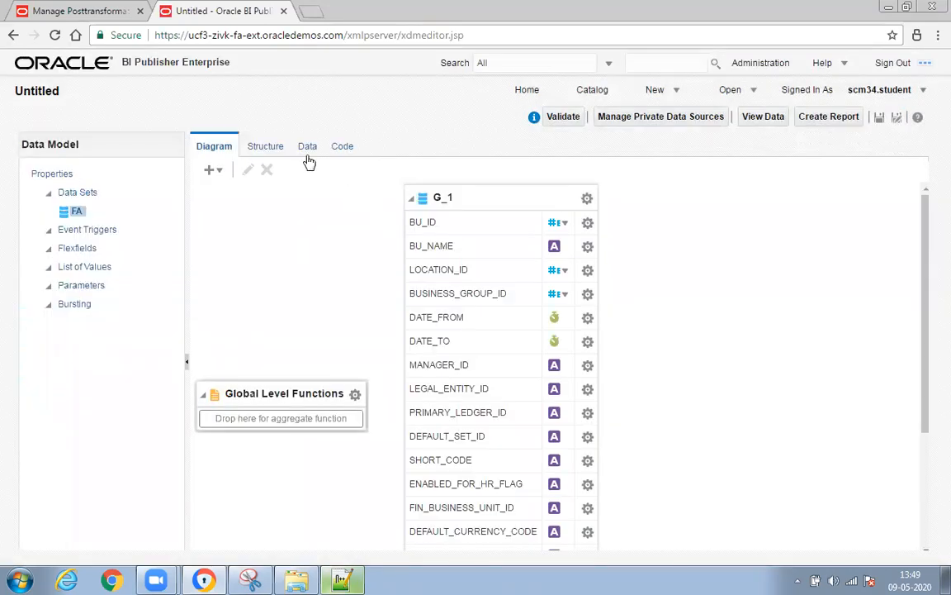
- Run the data view of data set FA and copy the BU_ID value from the results
left_click(307, 155)
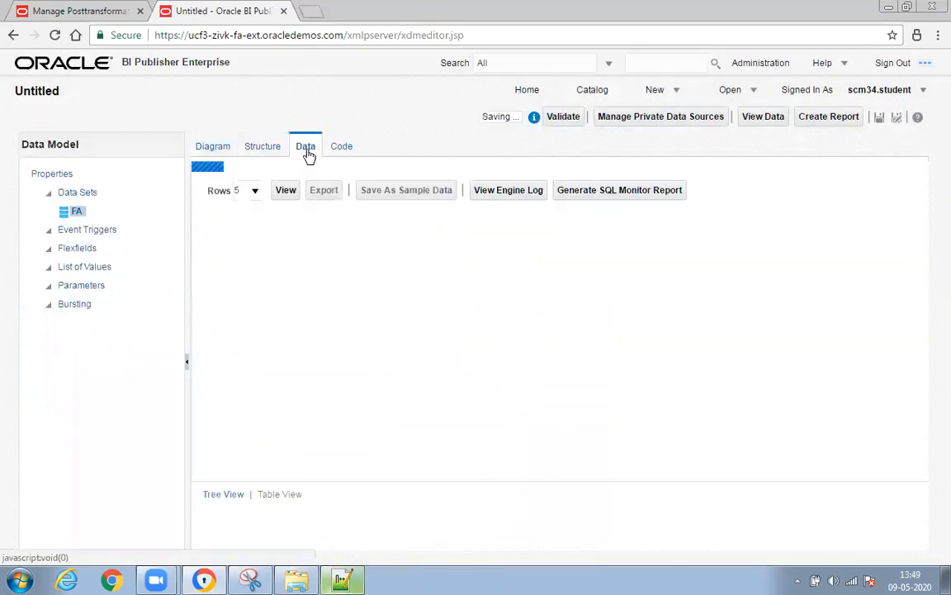
left_click(285, 180)
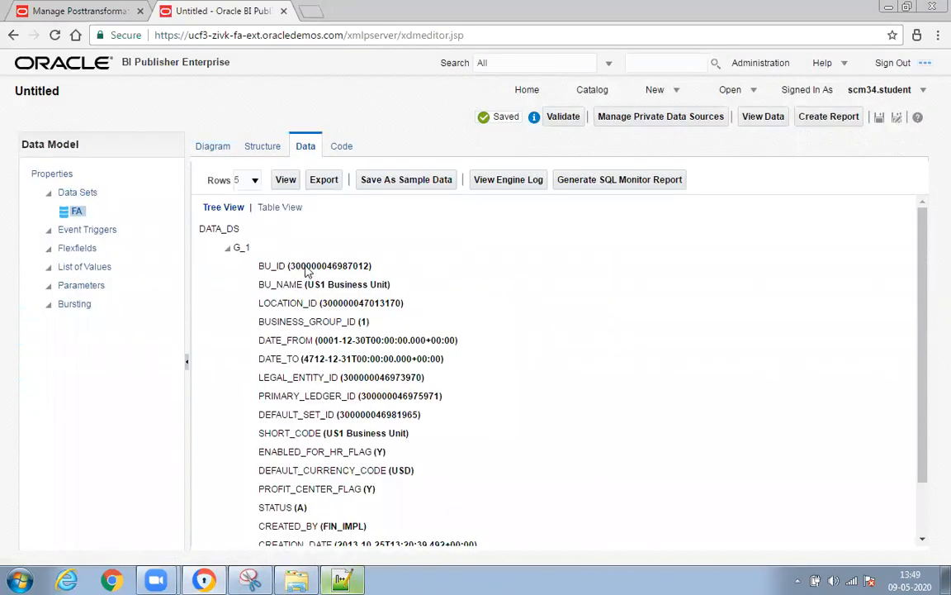
double_click(309, 267)
key("ctrl+c")
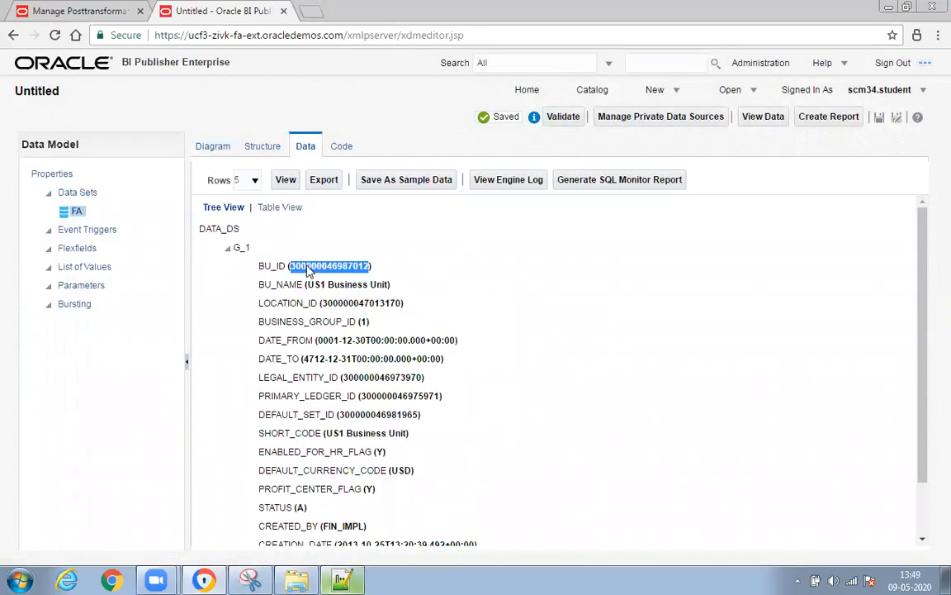
- Paste the copied BU_ID into the Notepad++ notes, two lines below 97447
left_click(352, 578)
left_click(88, 303)
key("Return")
key("Return")
key("ctrl+v")
double_click(88, 327)
key("ctrl+x")
key("ctrl+v")
left_click(81, 326)
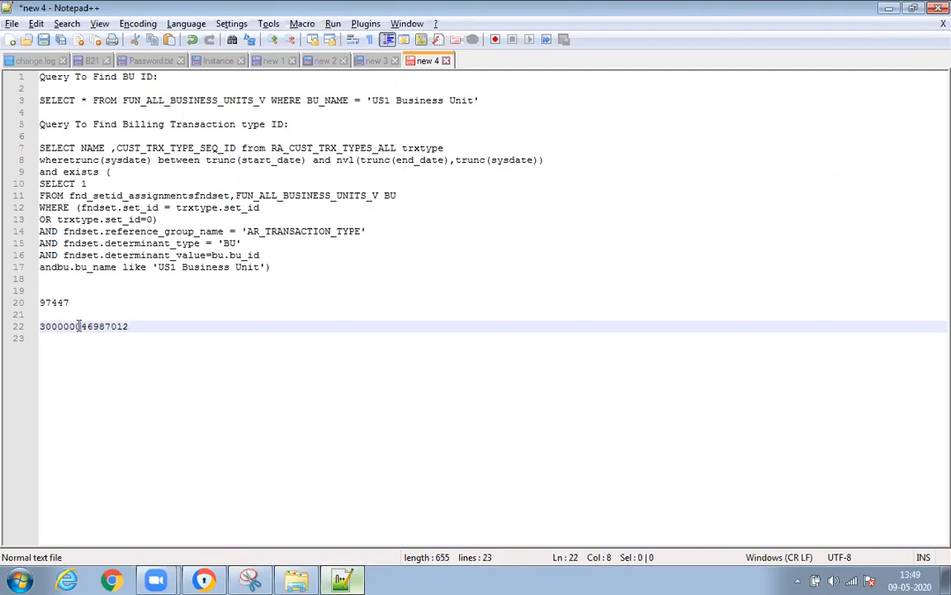
double_click(81, 326)
left_click(203, 579)
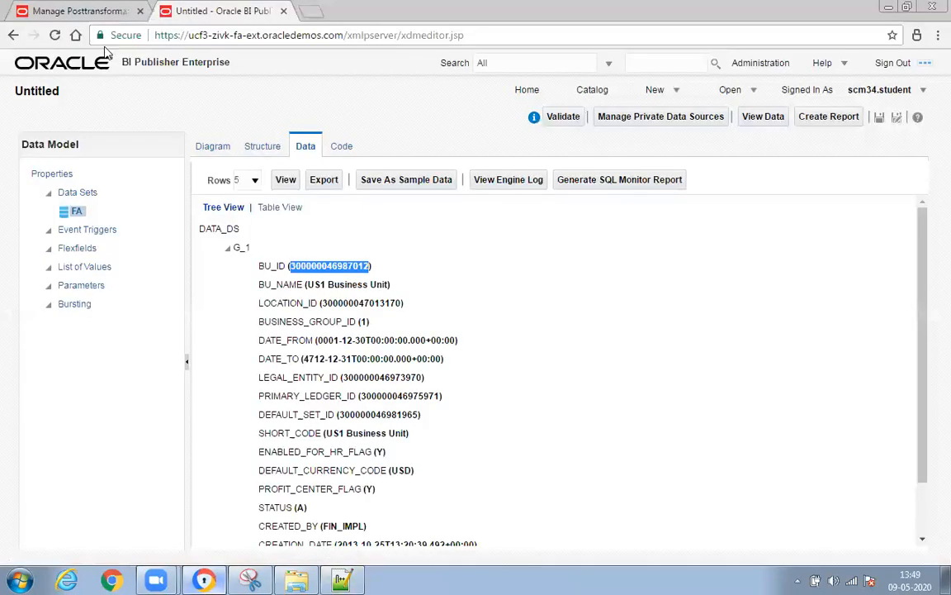
left_click(80, 12)
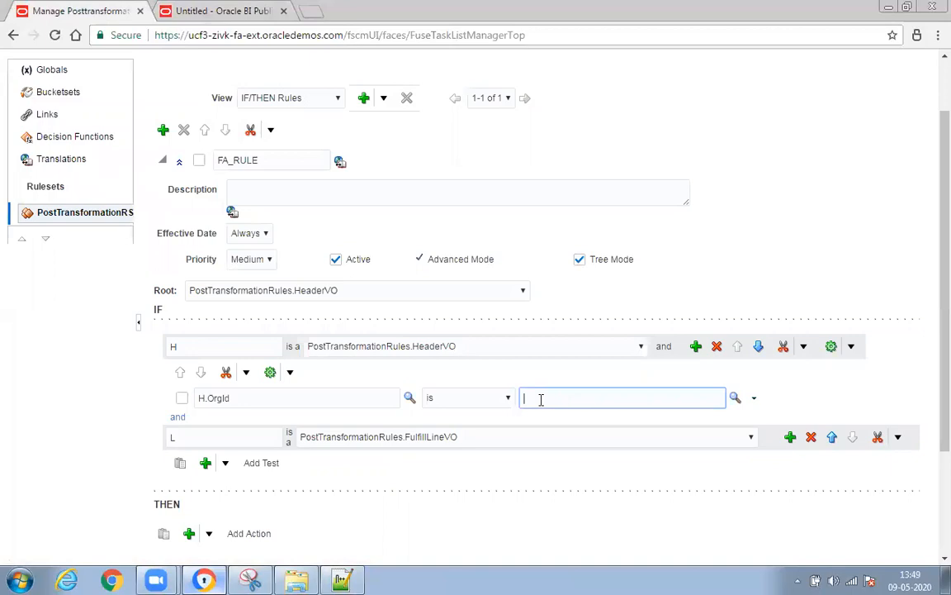
key("ctrl+v")
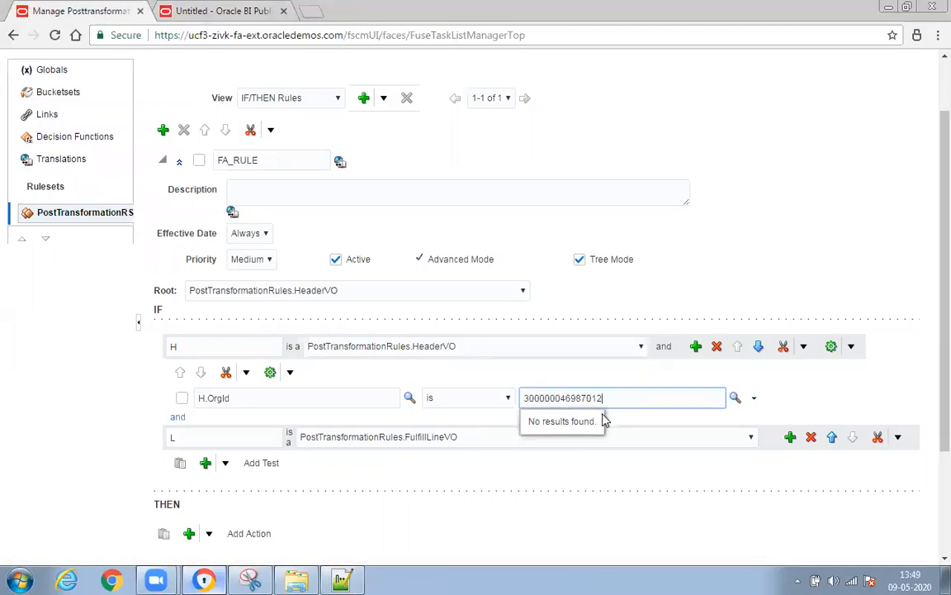
left_click(611, 414)
- Add an assert new action for PostTransformationRules.ModifyEntity to the THEN section, and view its properties without editing them
scroll(227, 515, "down", 2)
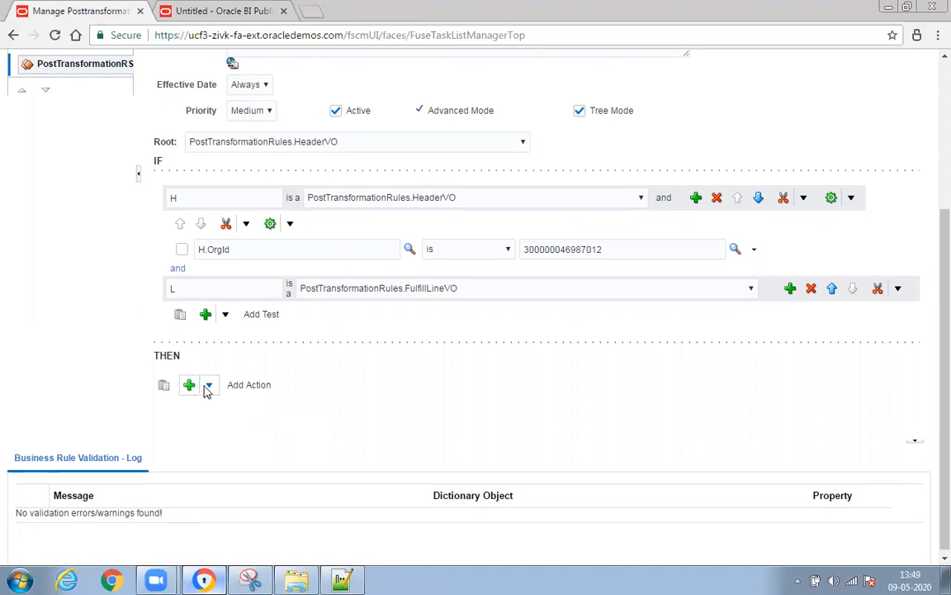
left_click(209, 386)
left_click(225, 410)
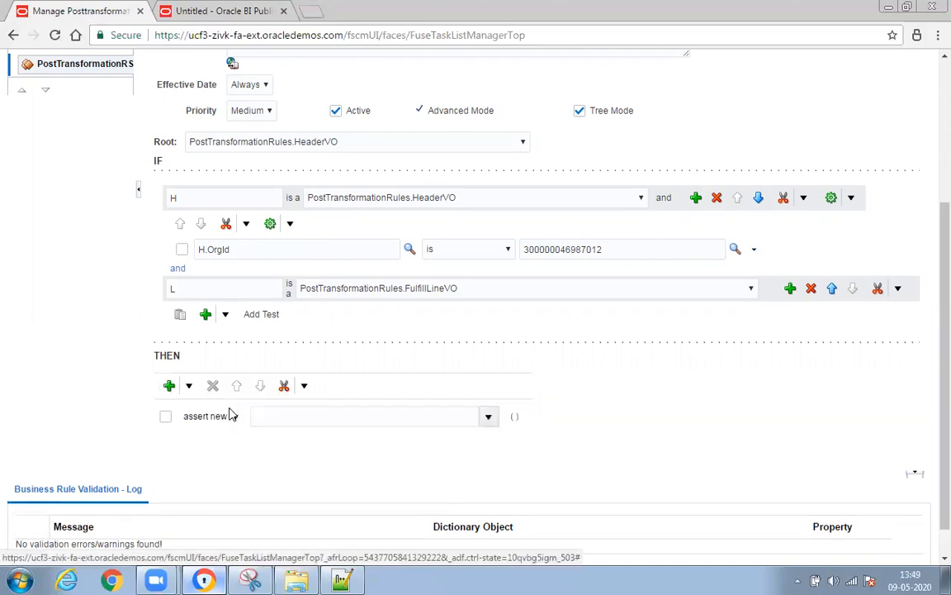
left_click(488, 417)
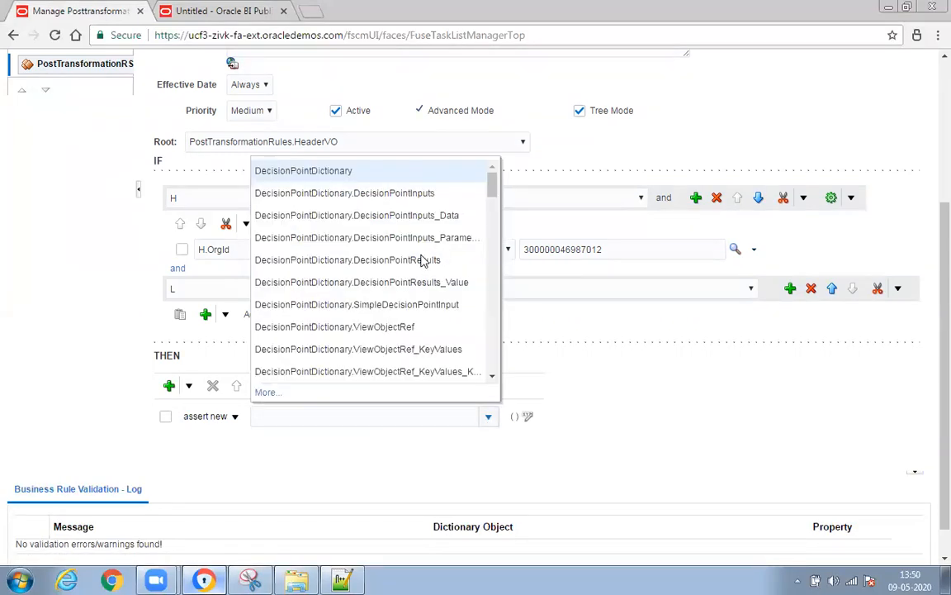
scroll(437, 256, "down", 2)
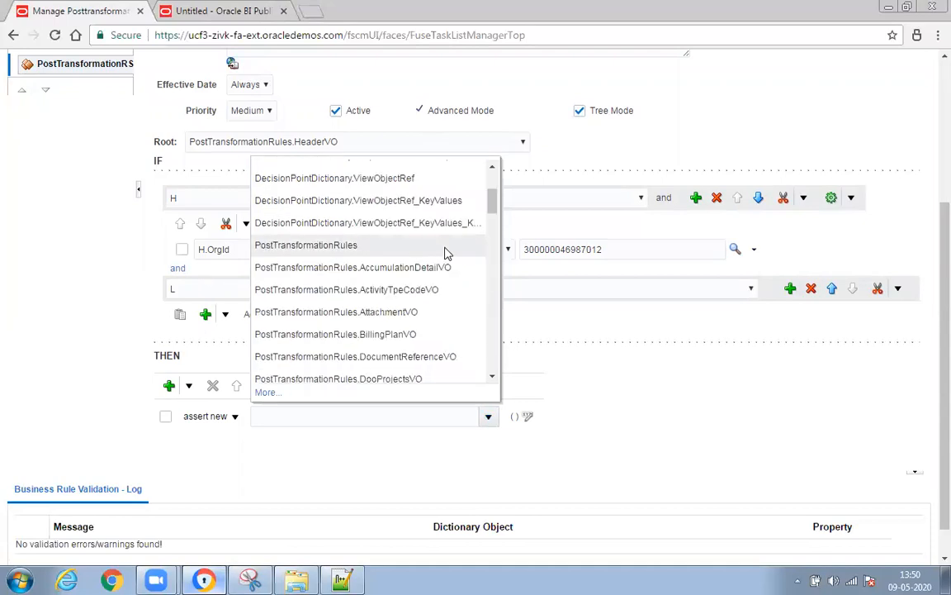
scroll(446, 252, "down", 2)
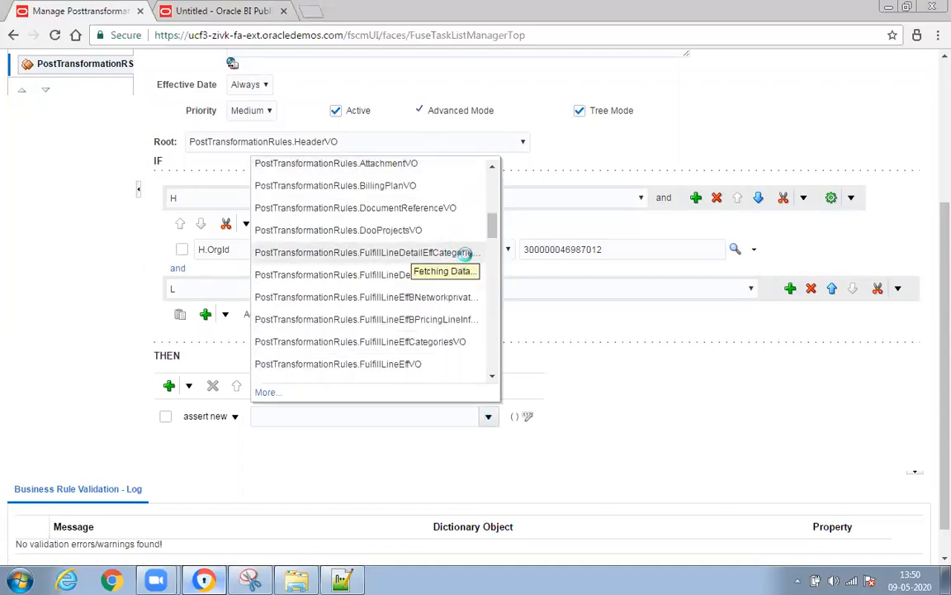
scroll(489, 225, "down", 1)
left_click_drag(489, 235, 501, 293)
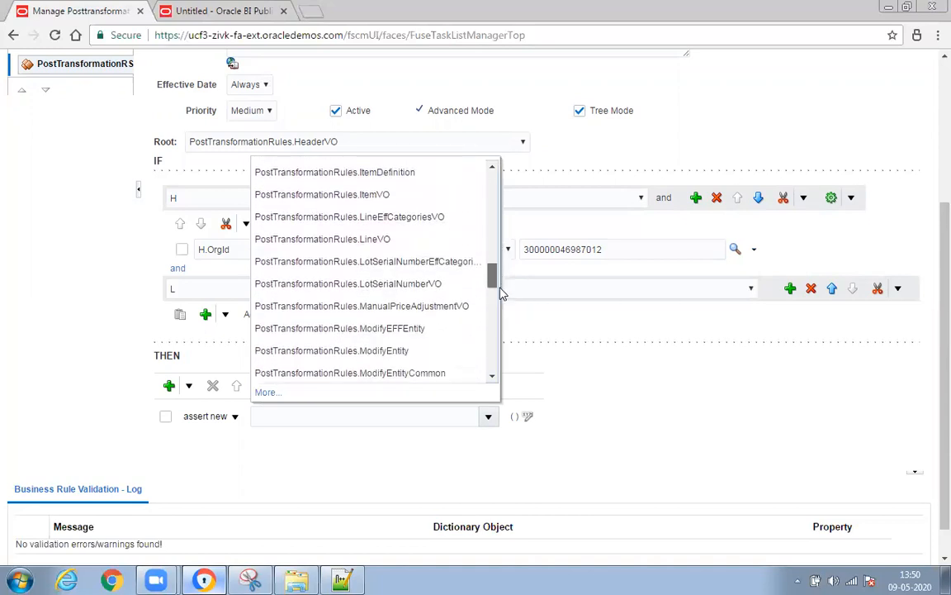
left_click(406, 351)
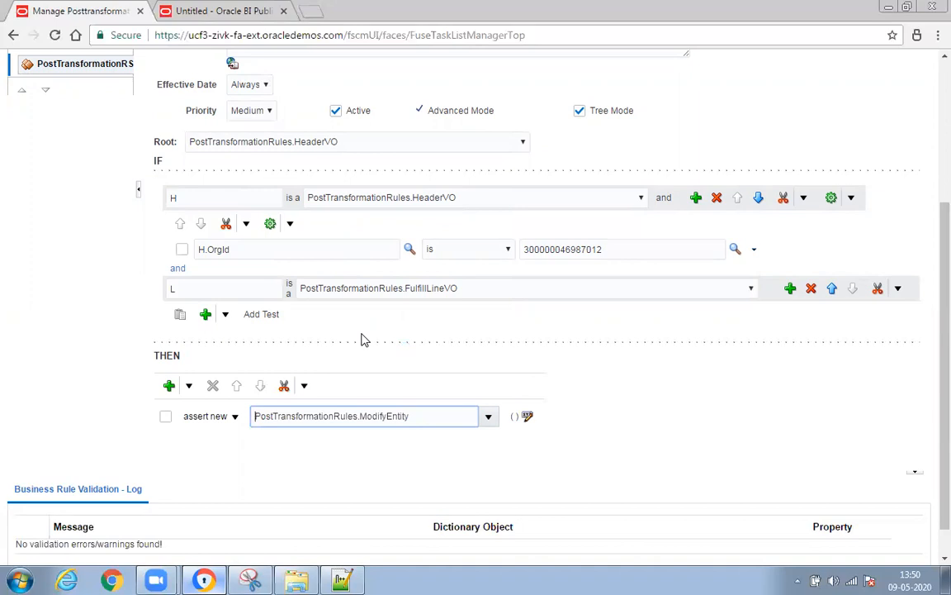
left_click(527, 419)
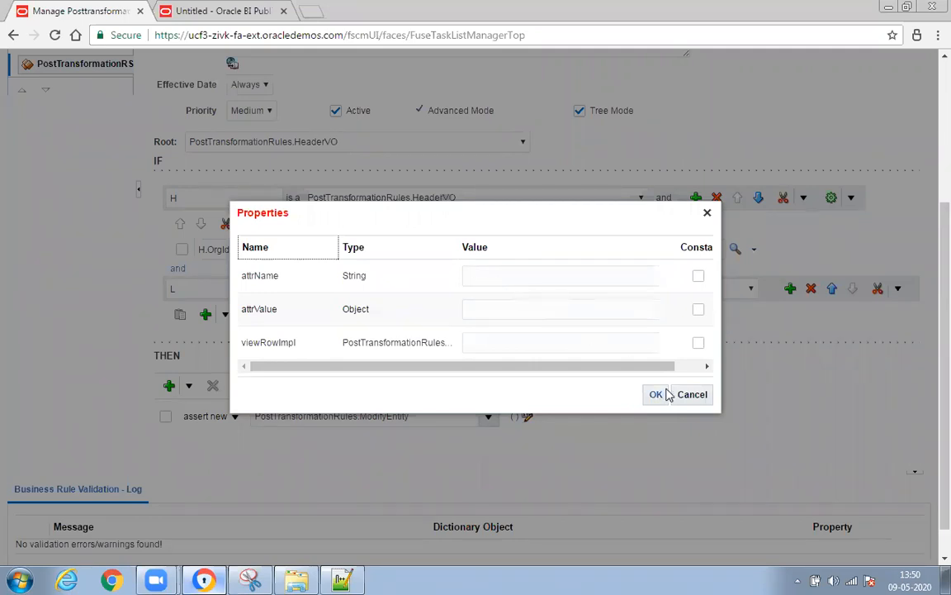
left_click(692, 395)
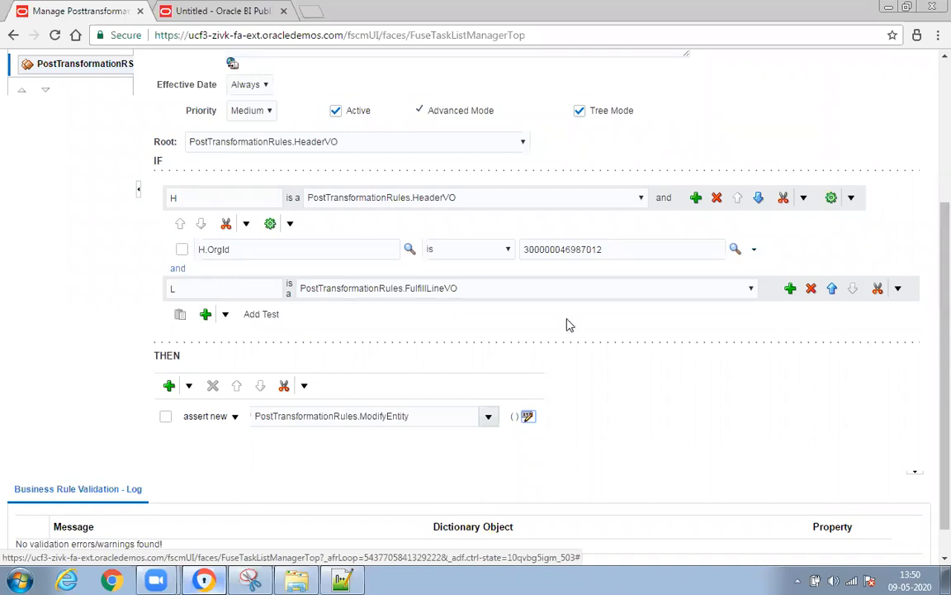
- Add a simple test under the fulfillment line pattern L
left_click(225, 316)
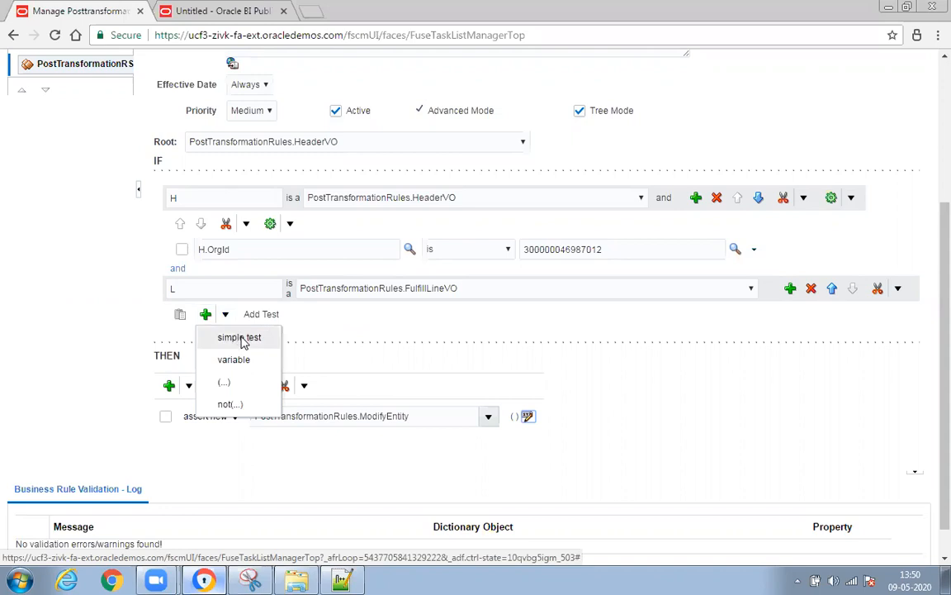
left_click(242, 338)
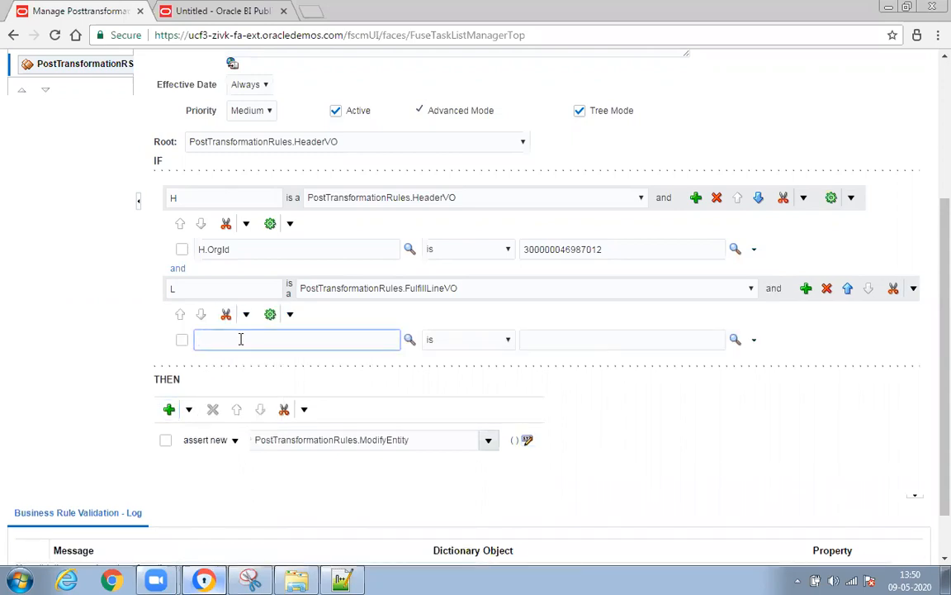
type("L.Billt")
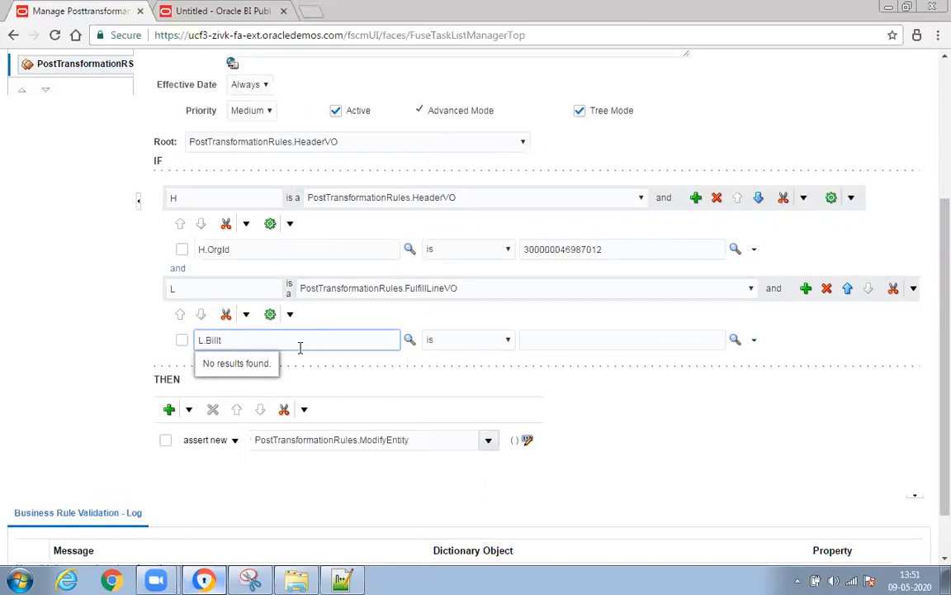
type("T")
key("BackSpace")
key("BackSpace")
key("BackSpace")
key("BackSpace")
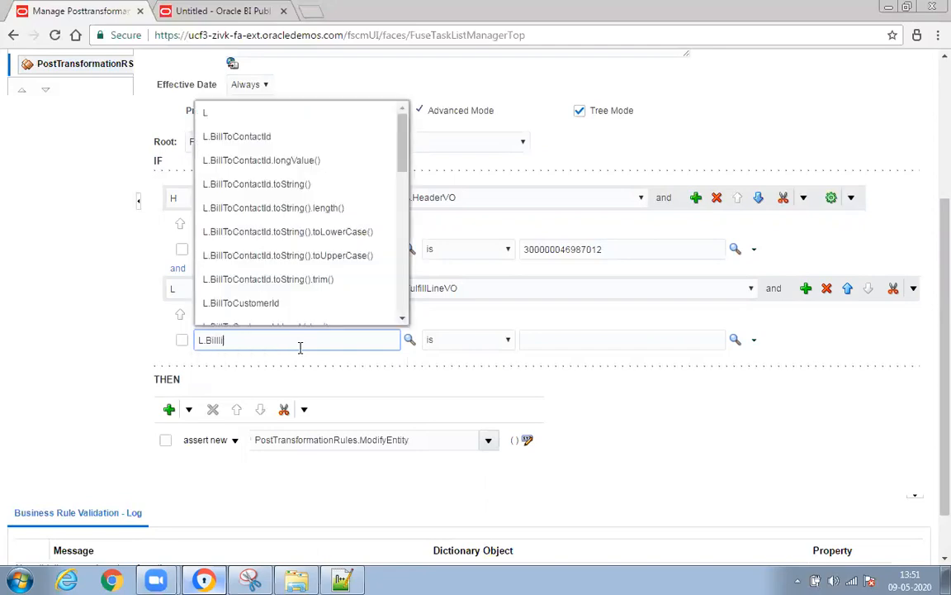
key("BackSpace")
key("BackSpace")
key("BackSpace")
key("BackSpace")
key("BackSpace")
key("BackSpace")
key("BackSpace")
key("BackSpace")
key("BackSpace")
key("BackSpace")
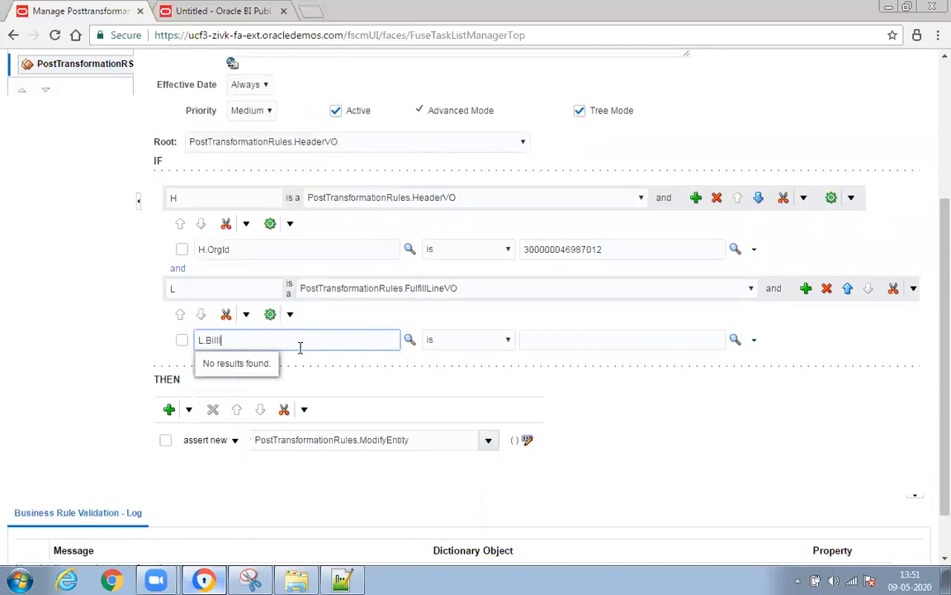
- Set the tested attribute under pattern L to L.BillingTrxTypeId and copy the attribute name
type("L")
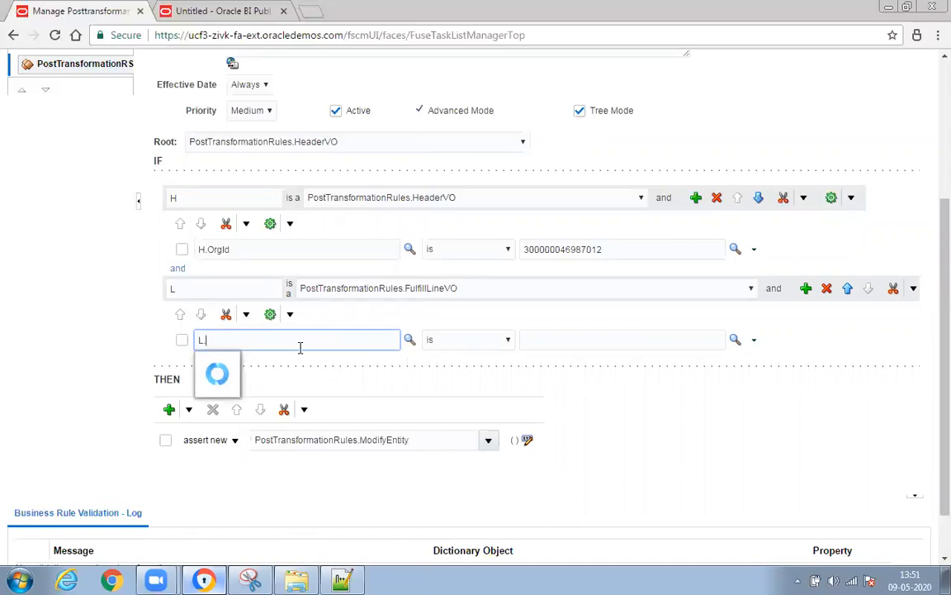
type(".Billing")
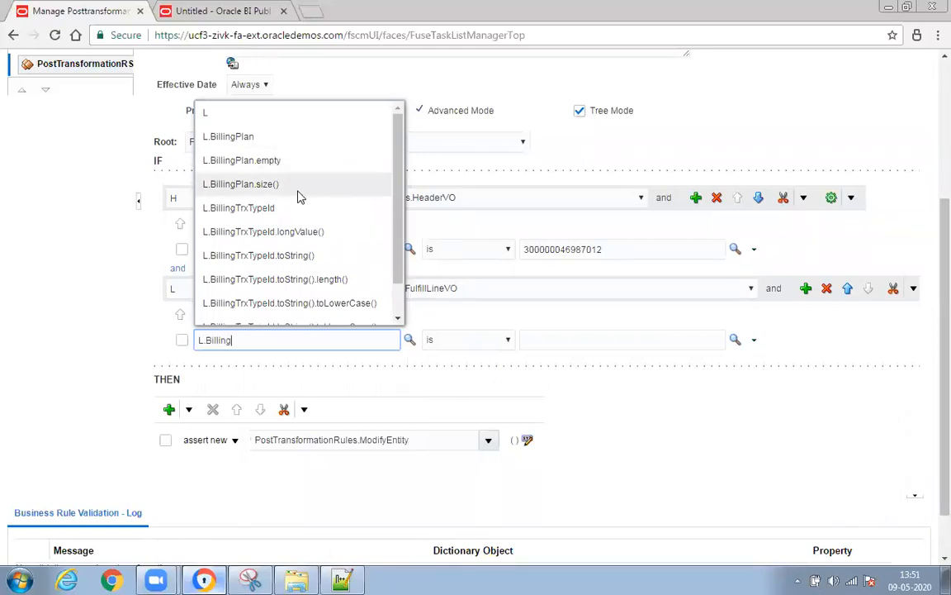
left_click(252, 207)
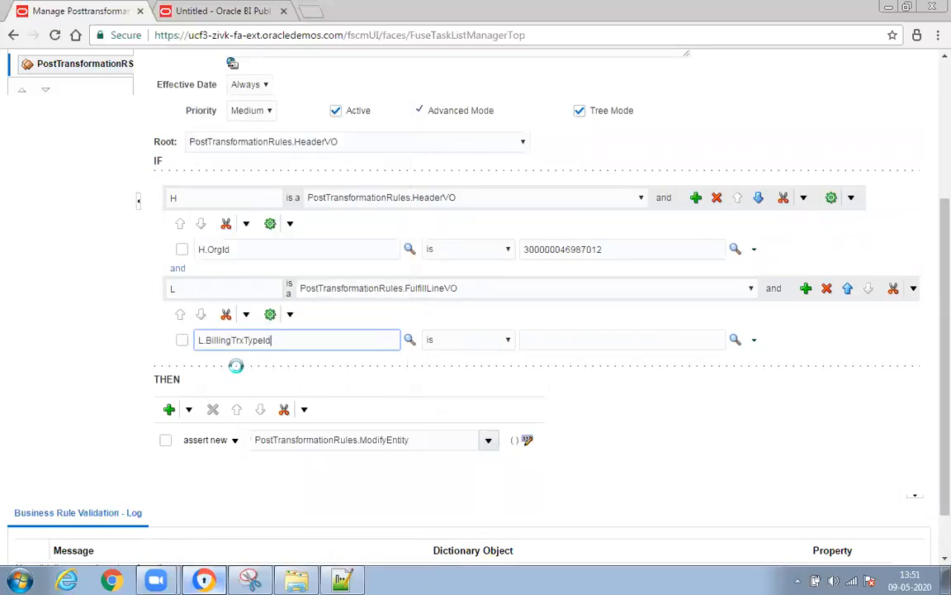
double_click(240, 340)
key("ctrl+c")
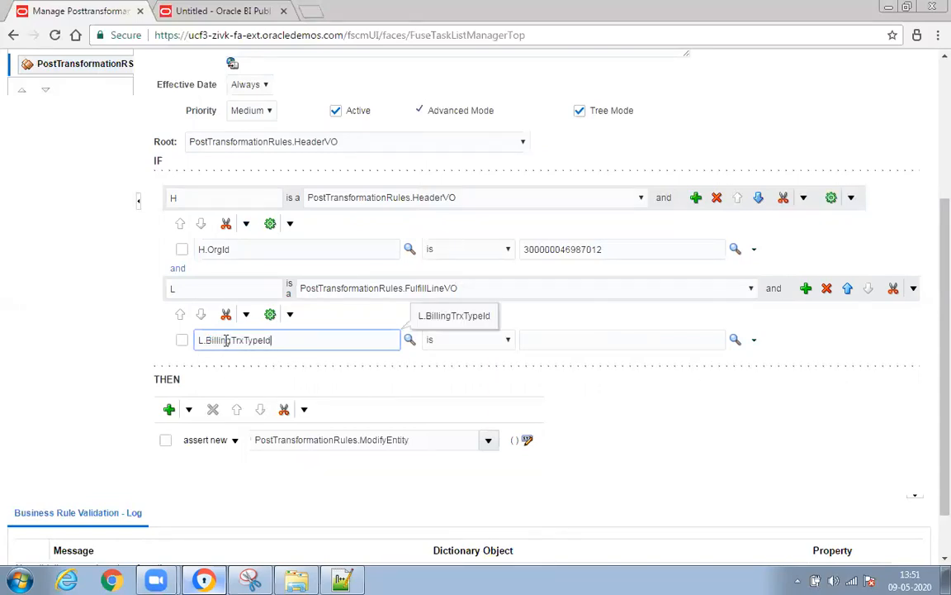
- Cut BillingTrxTypeId from the tested attribute under fulfillment line pattern L and delete that simple test
key("BackSpace")
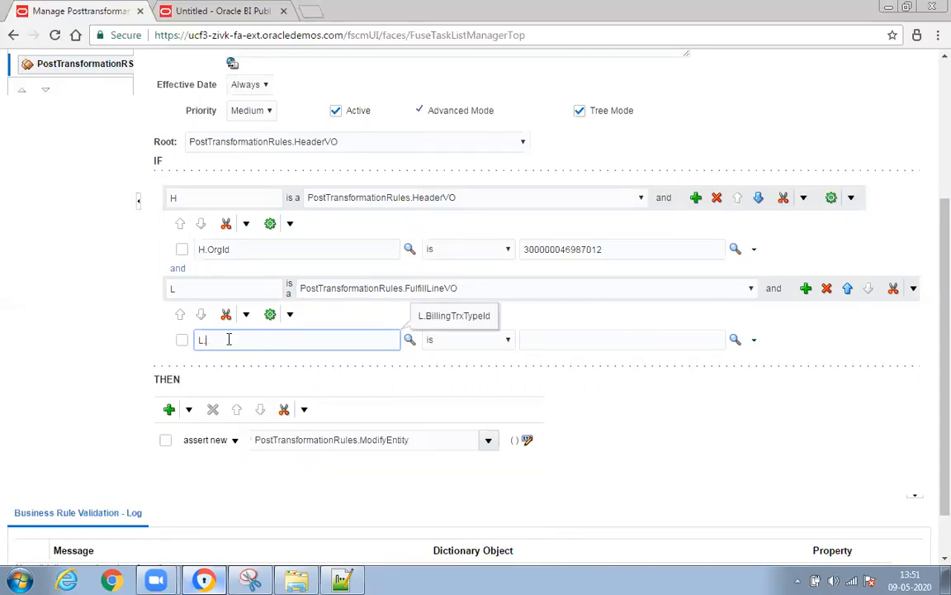
left_click(755, 341)
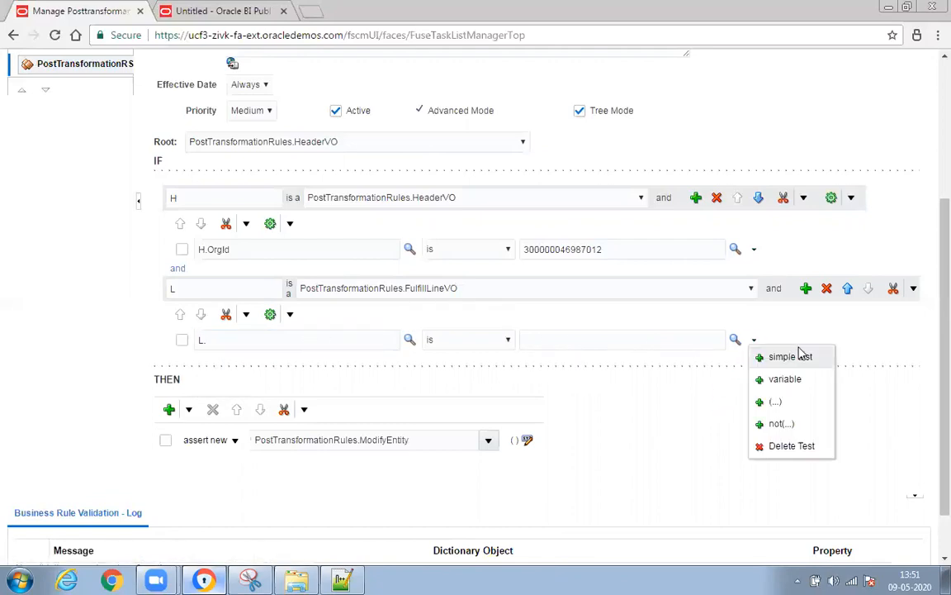
left_click(786, 447)
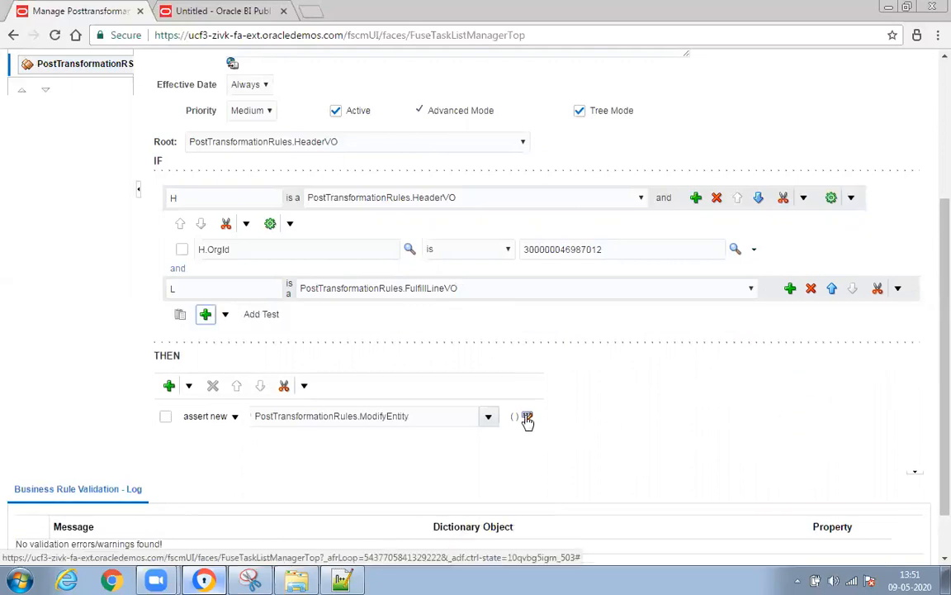
- Set attrName to "BillingTrxTypeId" in the properties of the ModifyEntity action and move on to the attrValue entry
left_click(527, 418)
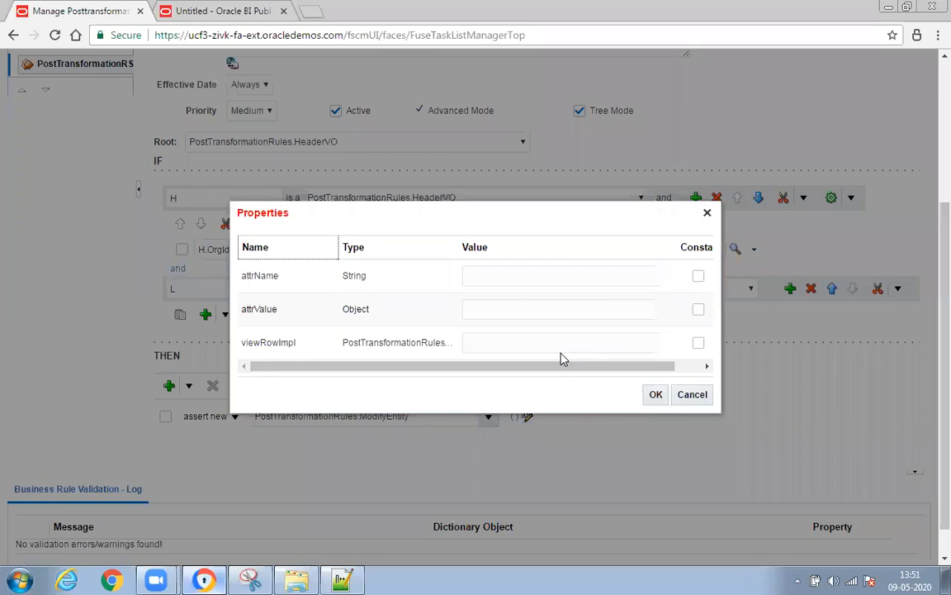
left_click(479, 275)
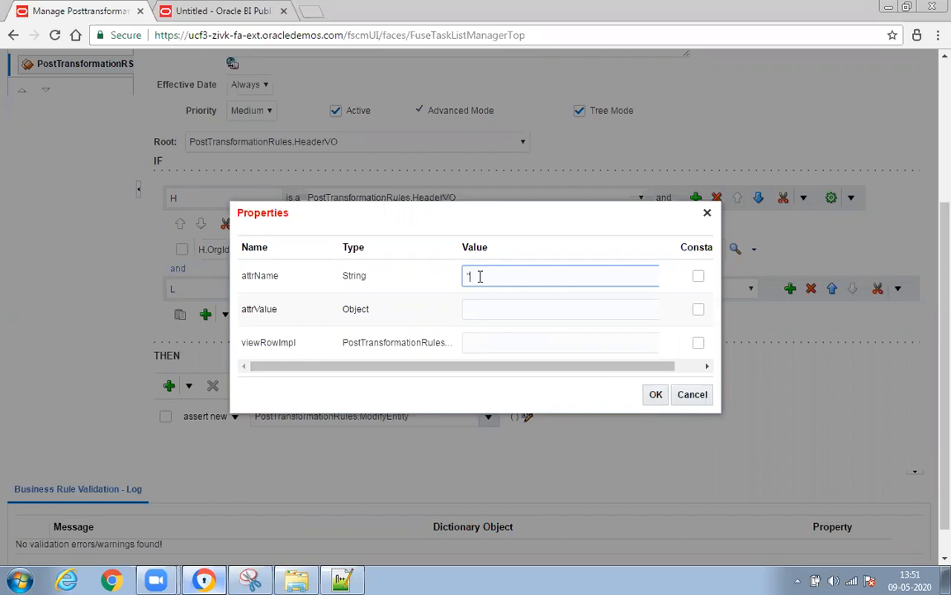
type("\"")
key("ctrl+v")
type("\"")
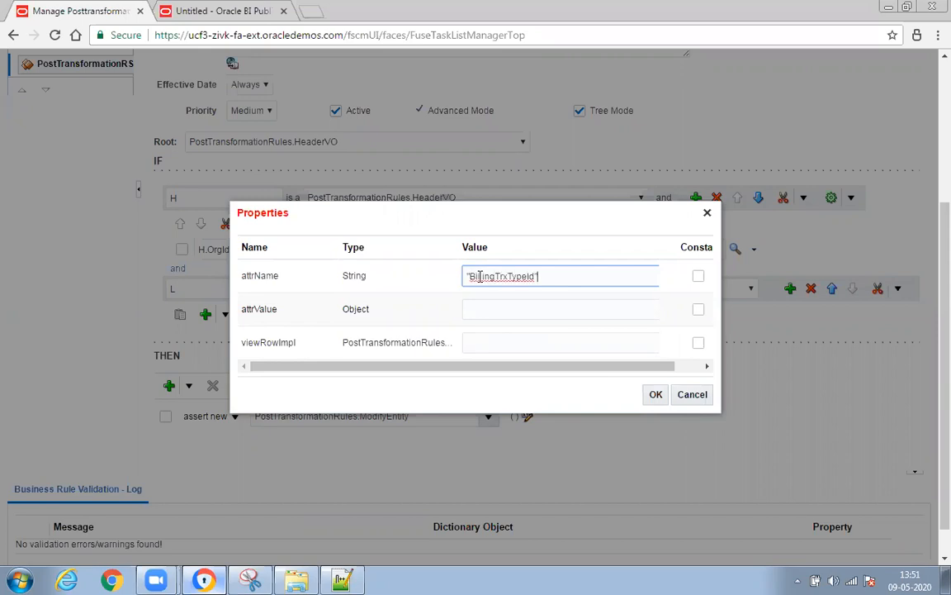
left_click(481, 318)
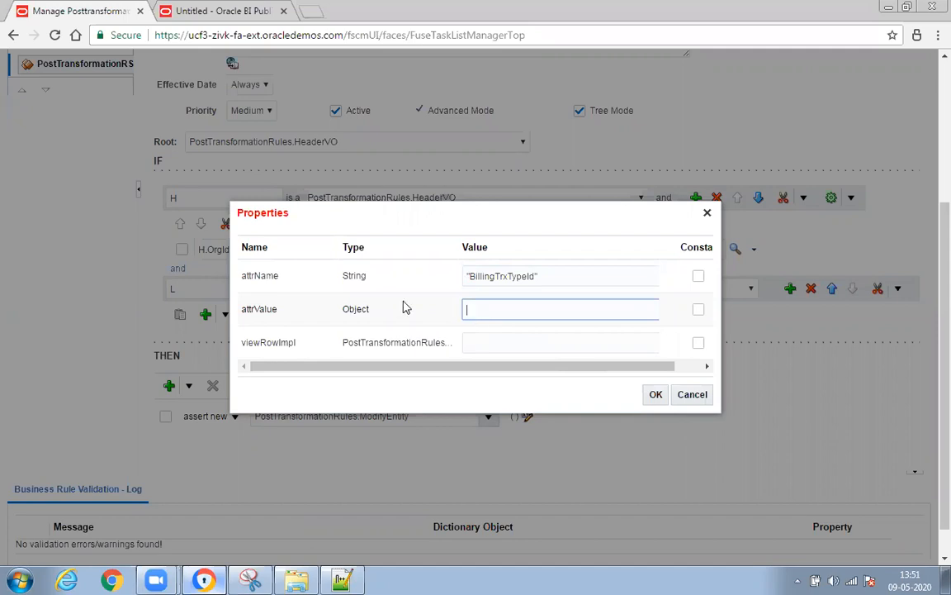
- Switch to Notepad++ and copy the complete query for finding the billing transaction type ID
left_click(342, 579)
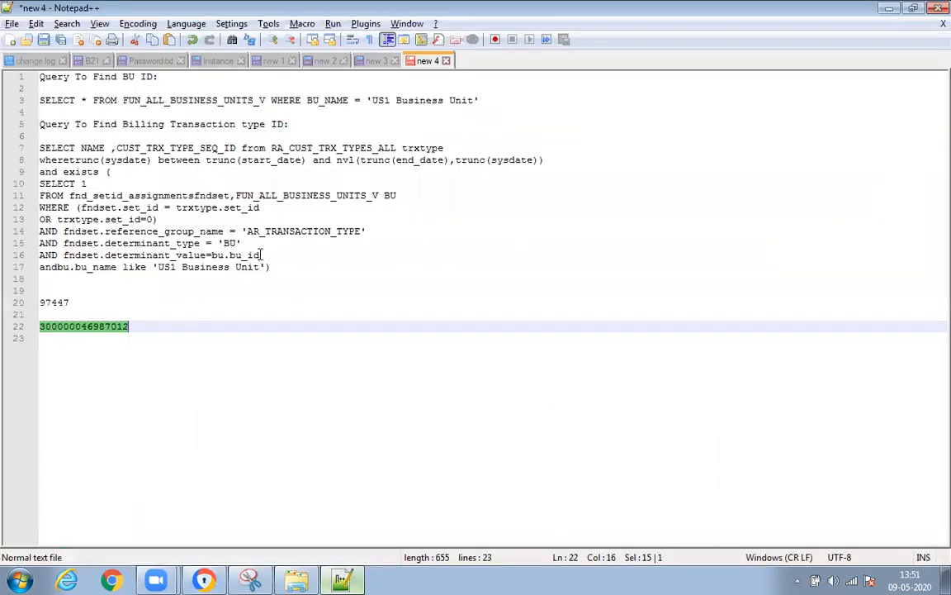
left_click_drag(41, 147, 107, 166)
left_click(42, 157)
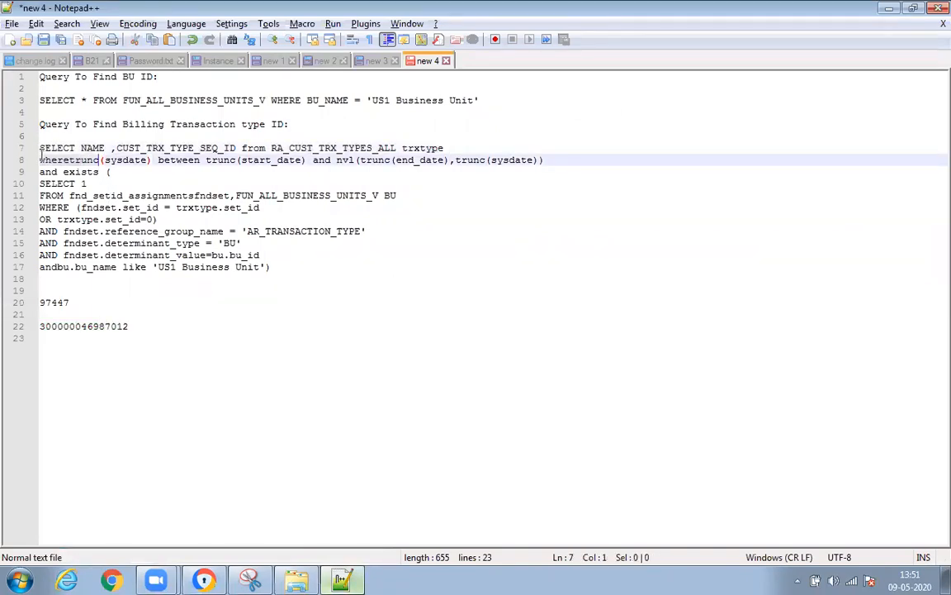
left_click(42, 150)
left_click_drag(41, 151, 277, 262)
key("ctrl+c")
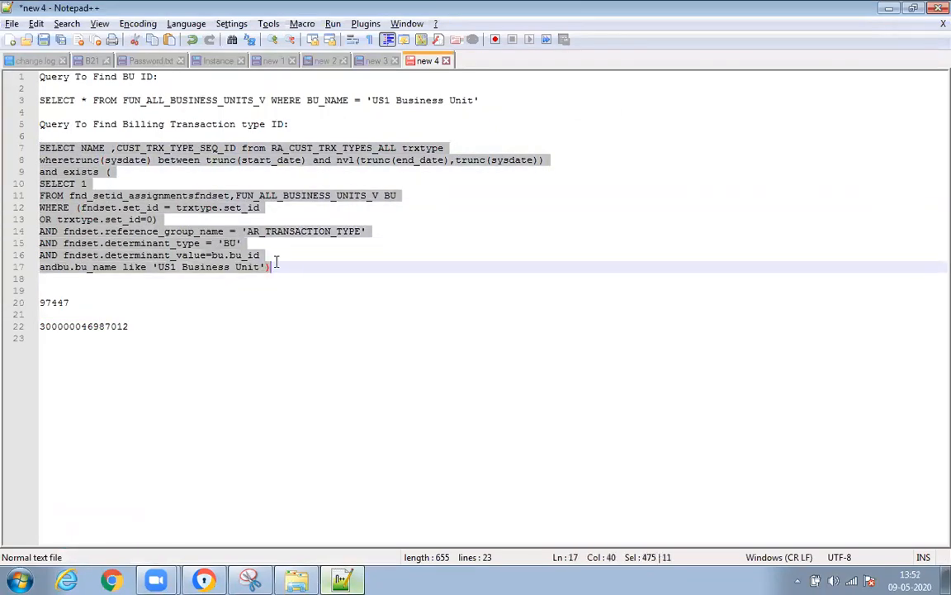
- In BI Publisher, try to replace the FA data set's SQL query with the copied billing transaction type query
key("alt+Tab")
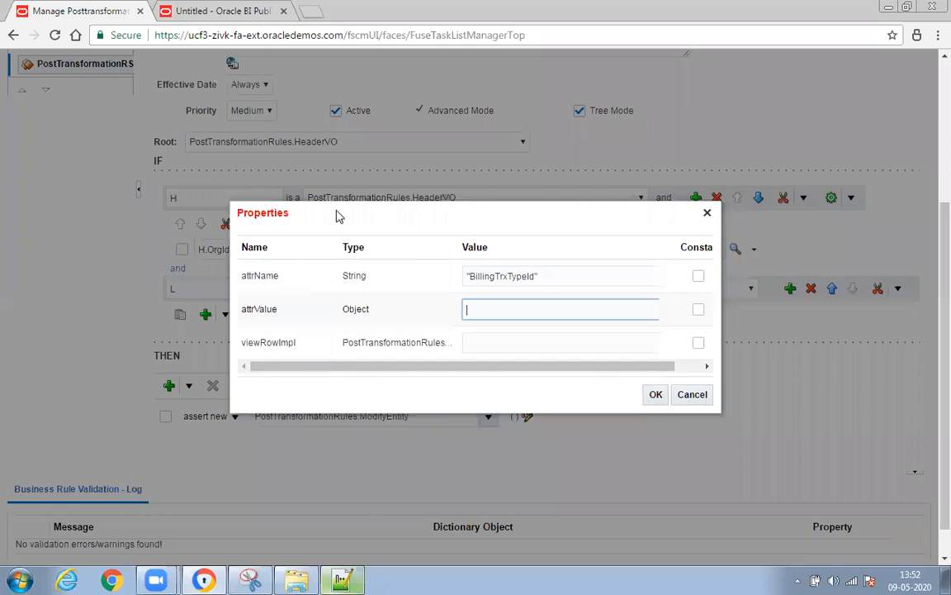
left_click(199, 13)
left_click(212, 152)
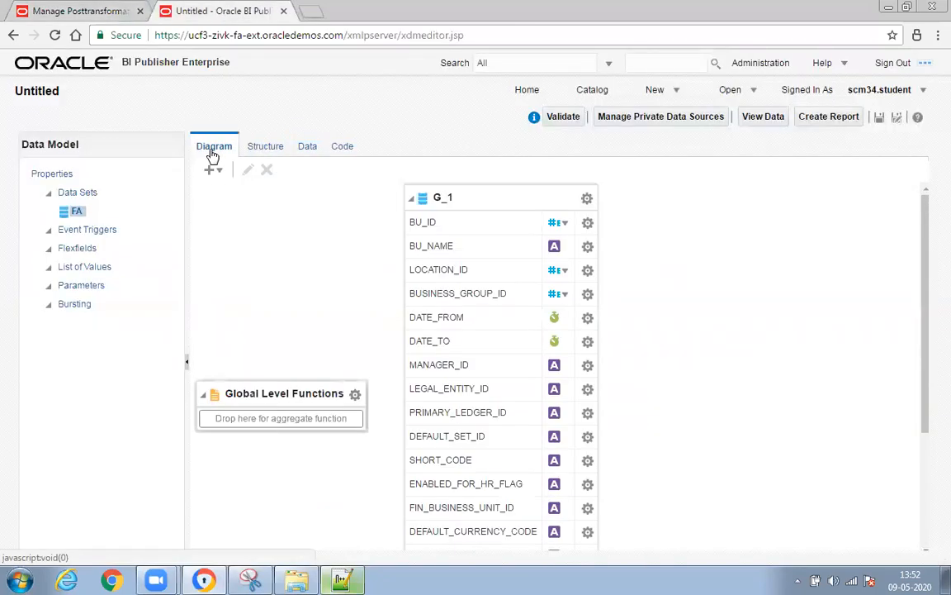
left_click(73, 208)
left_click(246, 171)
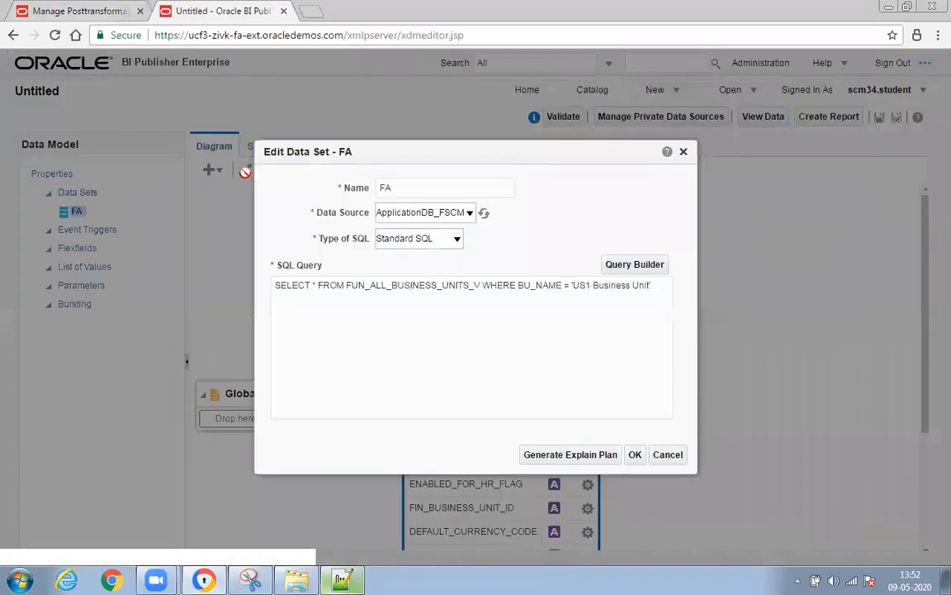
left_click_drag(660, 280, 4, 248)
key("ctrl+v")
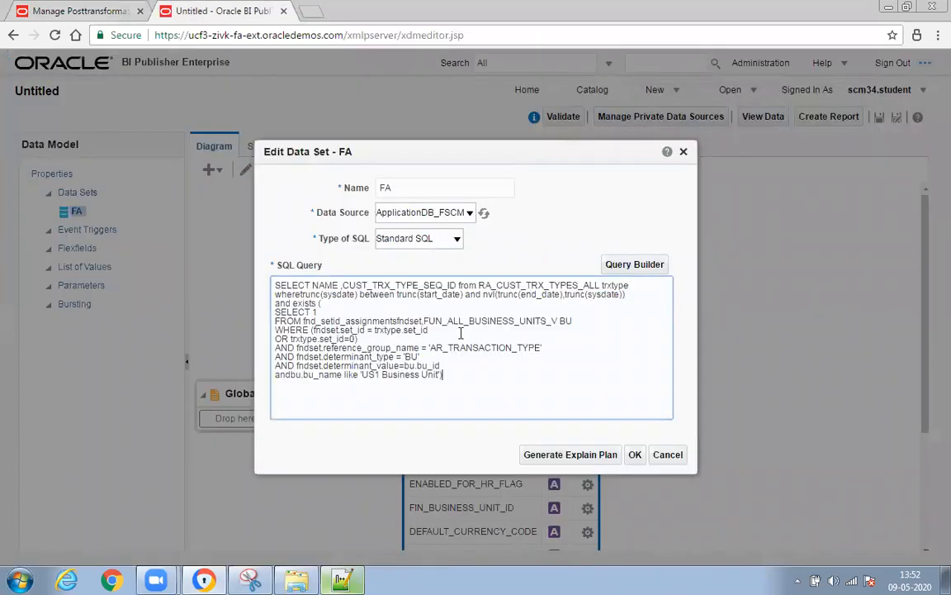
left_click_drag(361, 374, 443, 375)
left_click(637, 455)
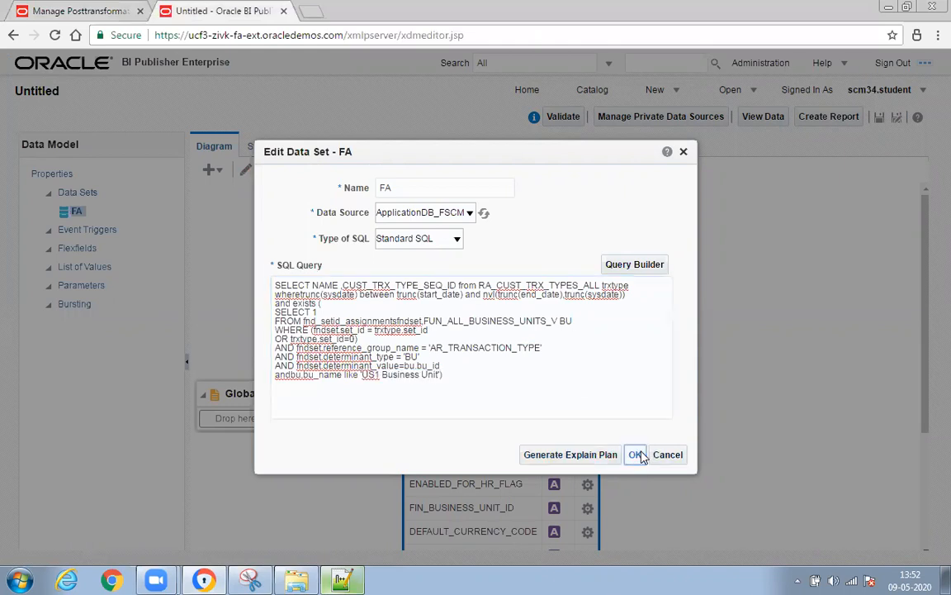
left_click(568, 338)
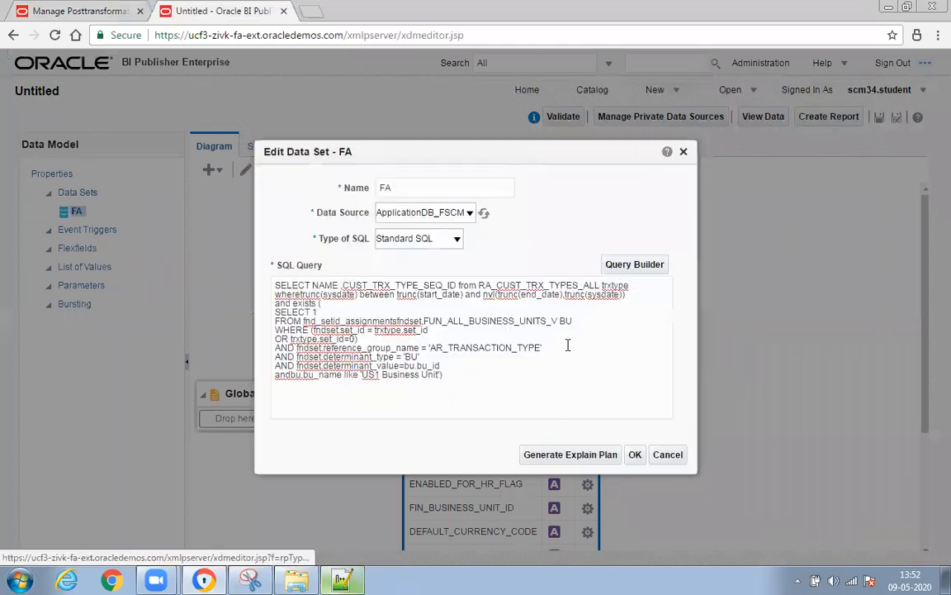
- Try to save the FA data set with the same query again, and cancel the edit
left_click_drag(438, 398, 66, 148)
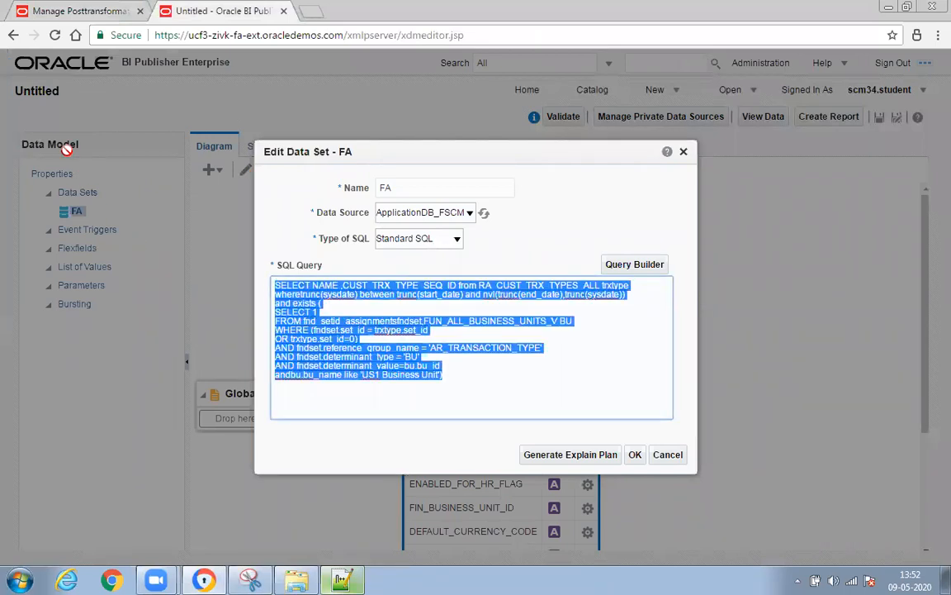
left_click(66, 149)
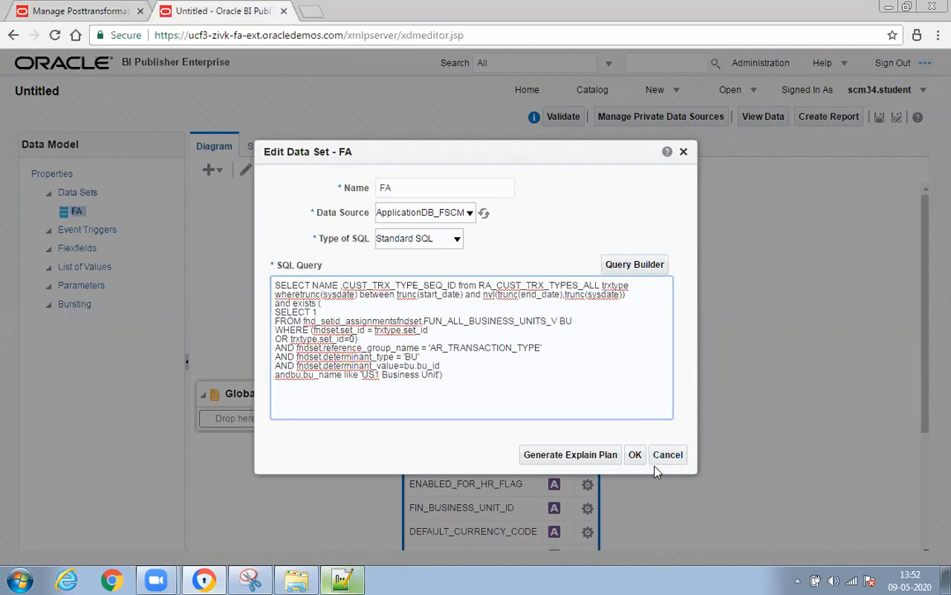
left_click(635, 454)
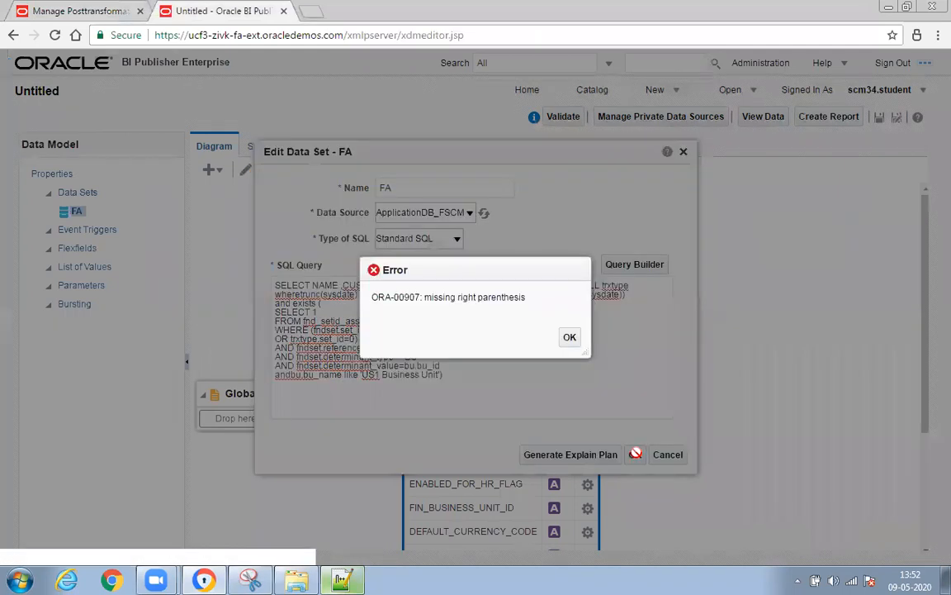
left_click(568, 338)
left_click(370, 376)
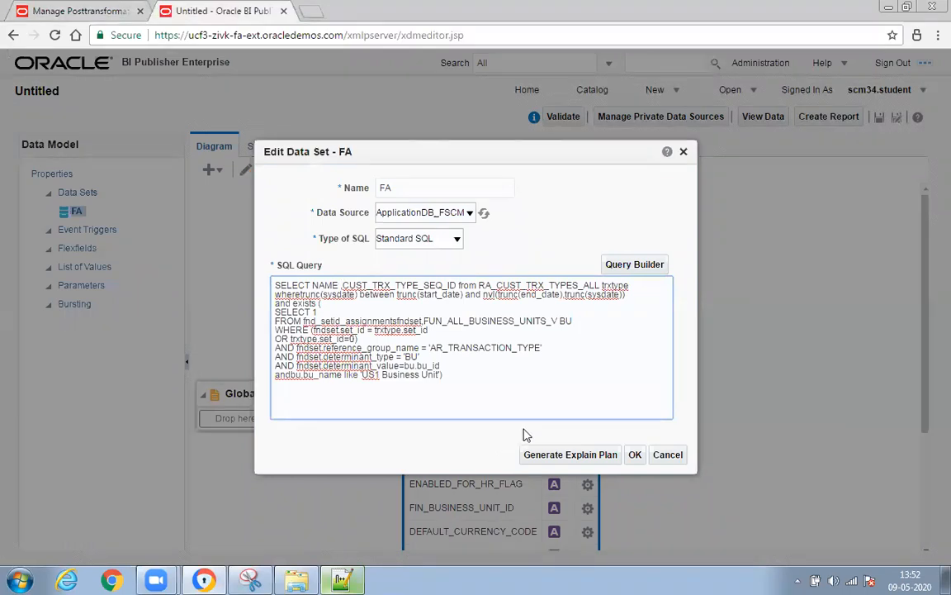
left_click(671, 455)
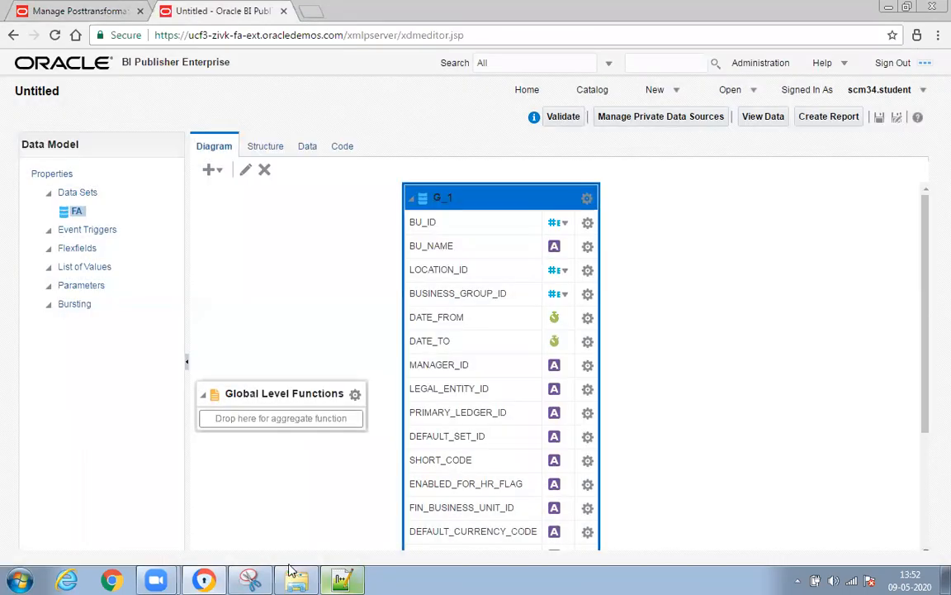
- Switch to Notepad++ and set the language of the query notes to SQL
left_click(342, 580)
left_click(376, 313)
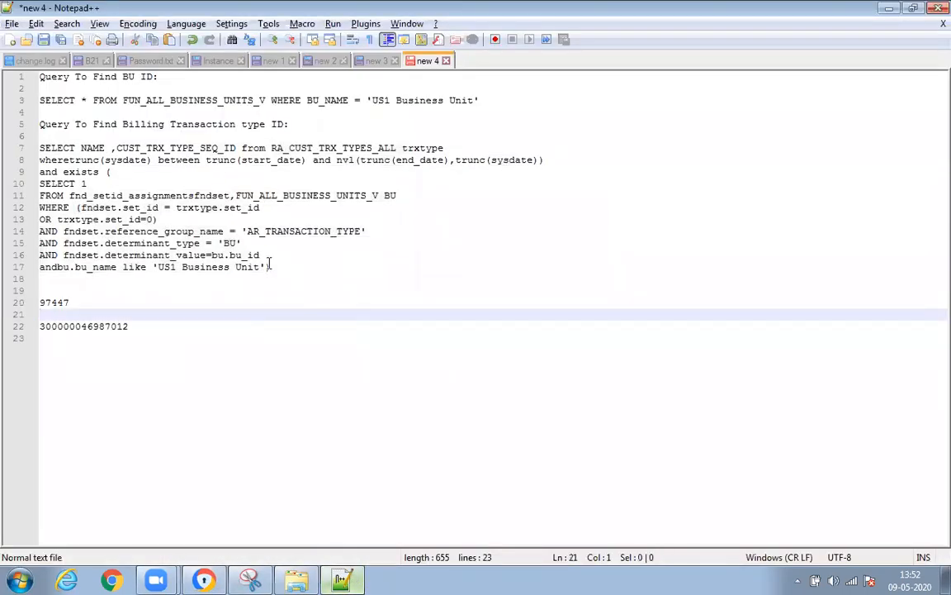
left_click_drag(272, 266, 29, 136)
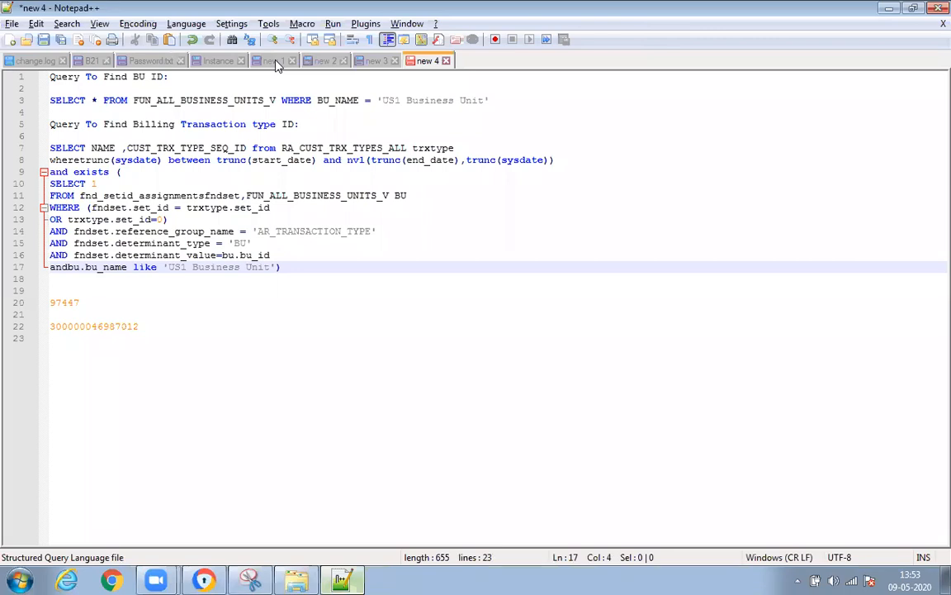
left_click(187, 23)
mouse_move(209, 321)
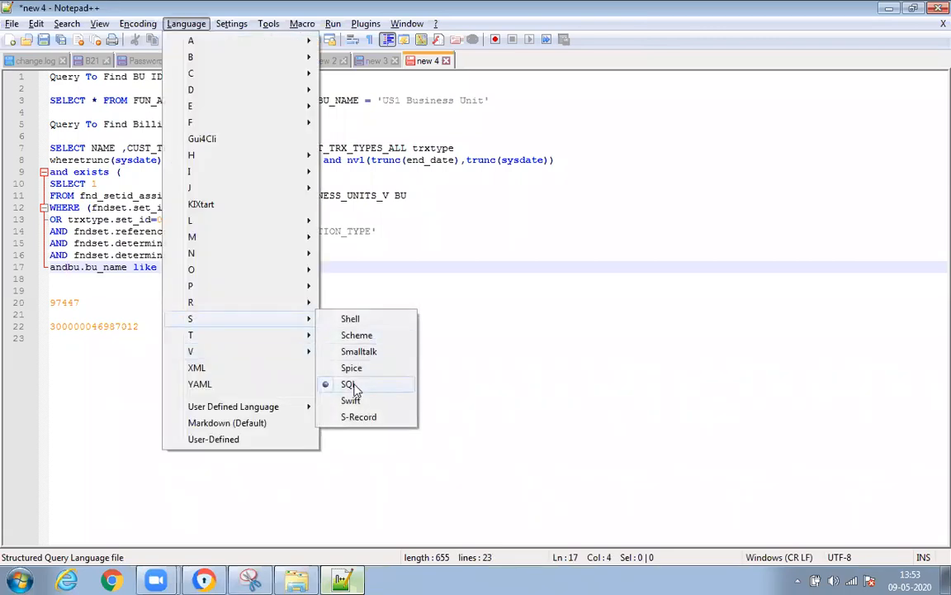
left_click(352, 387)
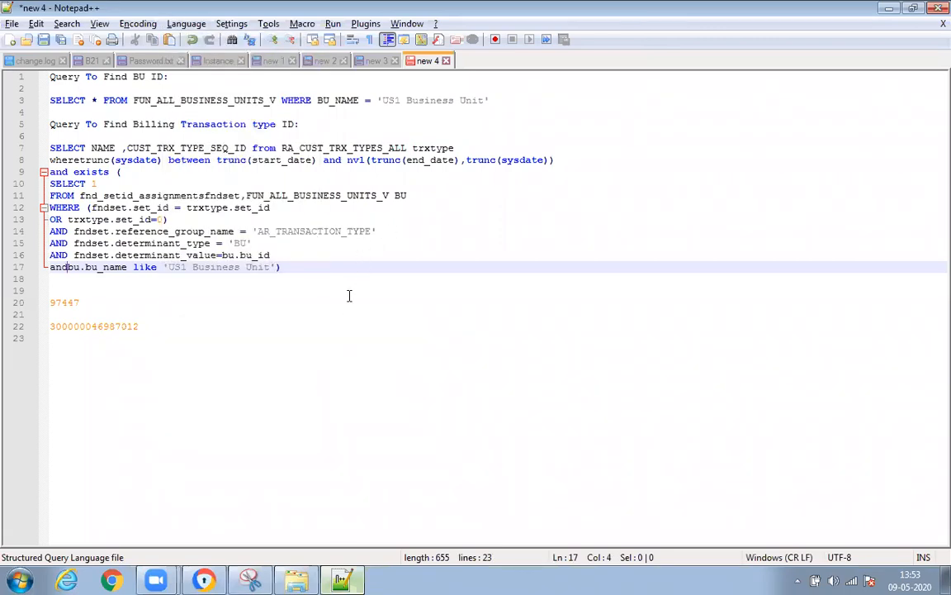
- Separate "and" from "bu.bu_name" with a space in the query's last line, and copy the whole query
left_click(132, 291)
left_click_drag(285, 267, 41, 145)
key("ctrl+c")
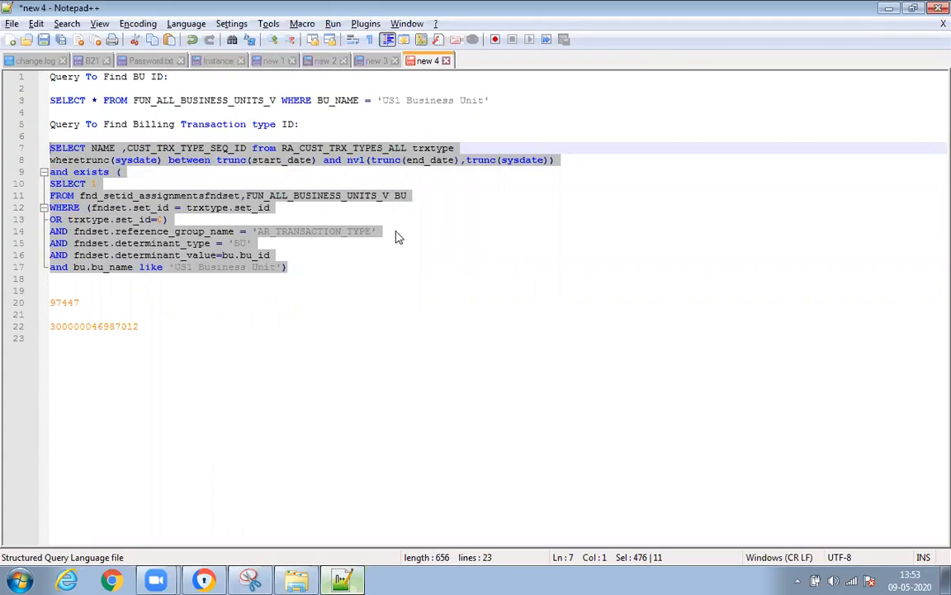
- Return to BI Publisher and try to save the FA data set with the query containing "and bu.bu_name"
key("alt+Tab")
left_click(632, 462)
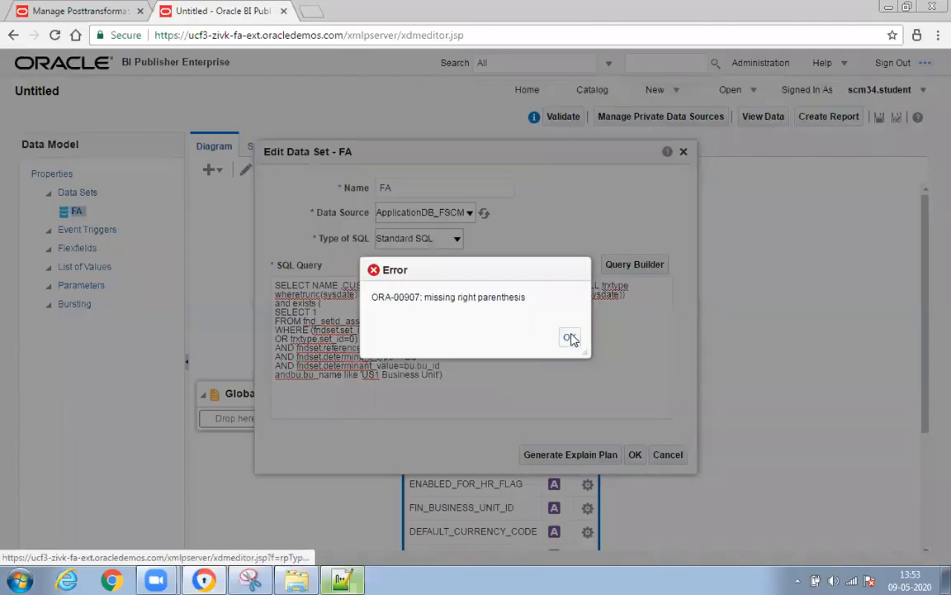
left_click(570, 338)
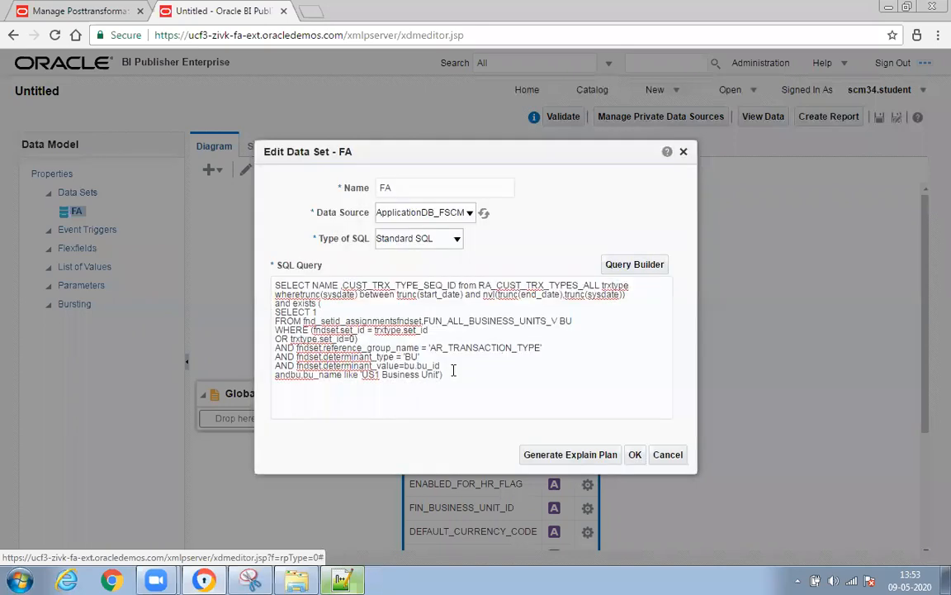
key("ctrl+a")
key("ctrl+v")
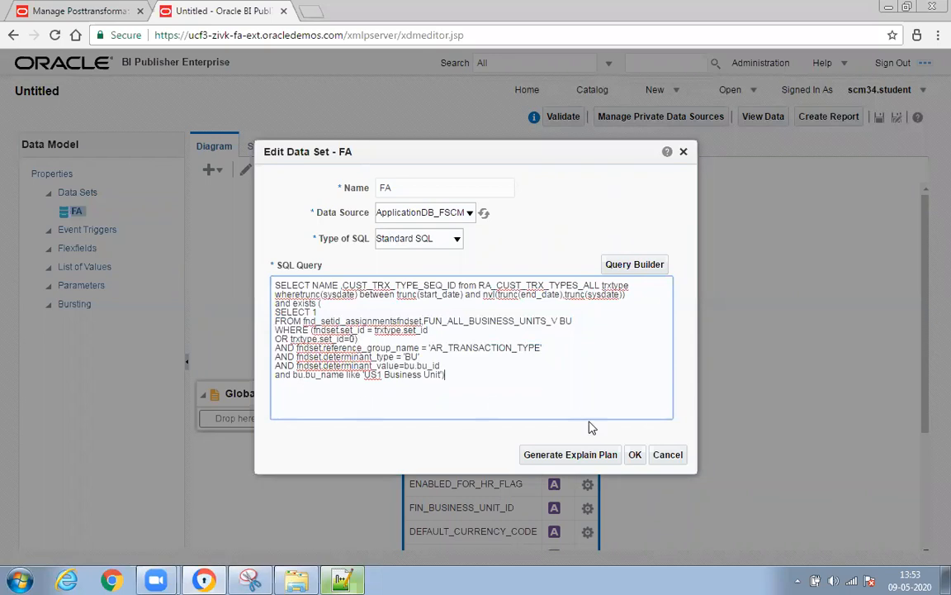
left_click(639, 457)
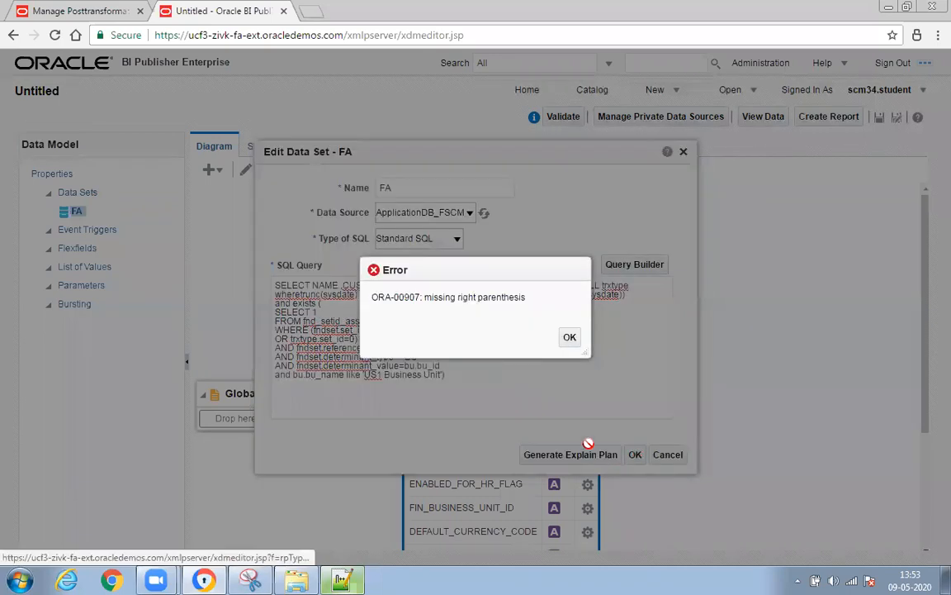
left_click(574, 339)
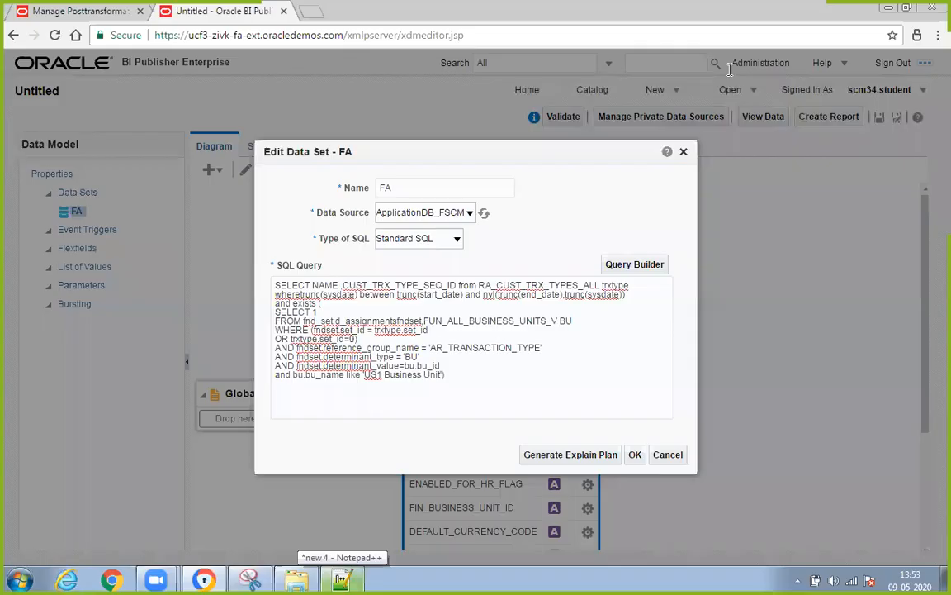
- Insert a space between "where" and "trunc" in the FA data set's query and try to save it again
left_click(302, 294)
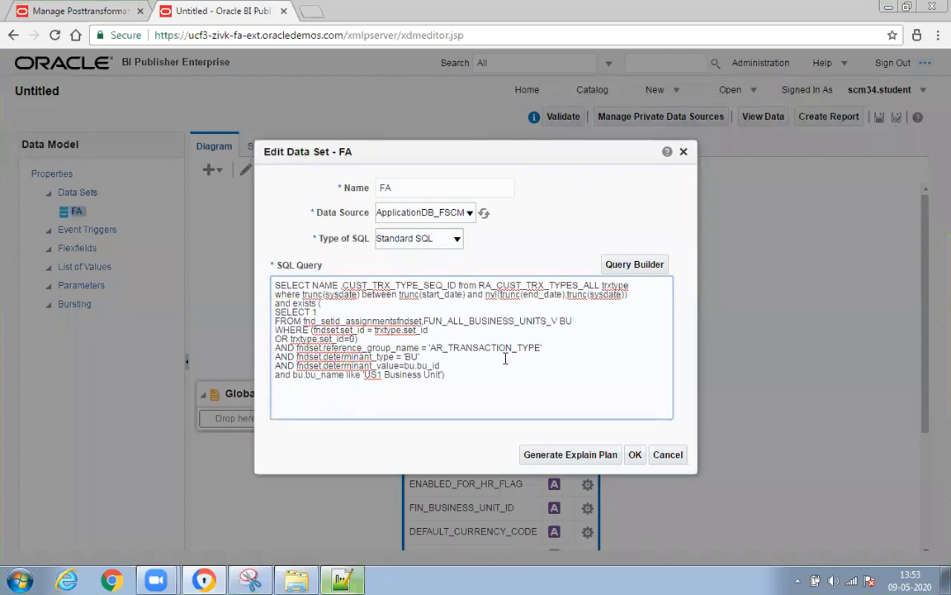
left_click(635, 454)
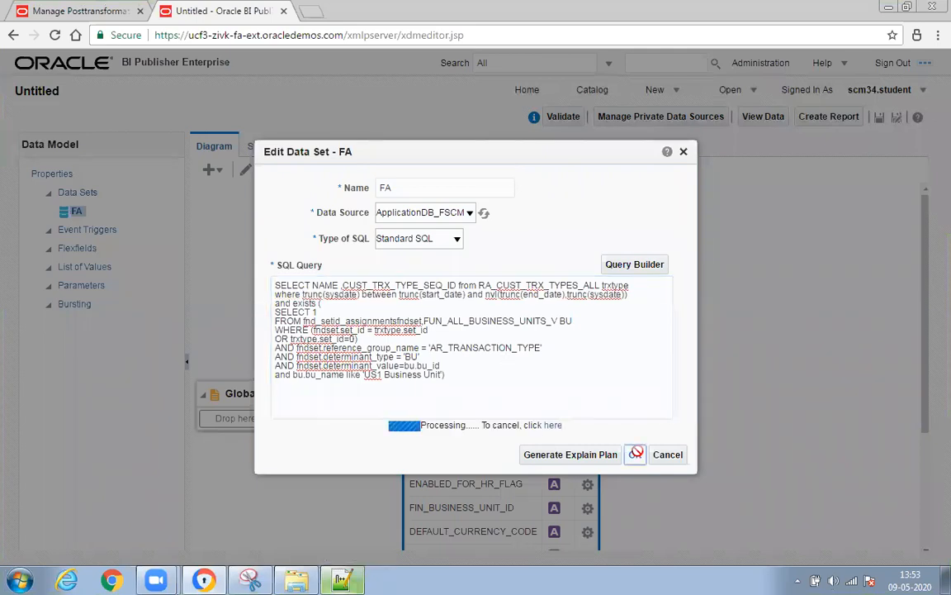
left_click(563, 337)
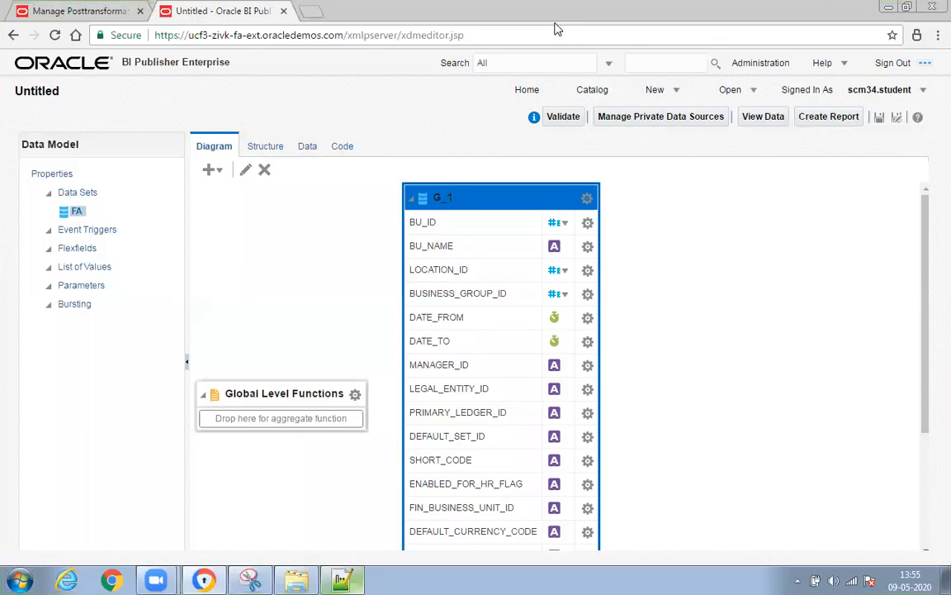
- Switch to Notepad++ and review the billing transaction type query's NAME and CUST_TRX_TYPE_SEQ_ID columns and its US1 Business Unit condition
key("alt+Tab")
left_click_drag(287, 267, 5, 142)
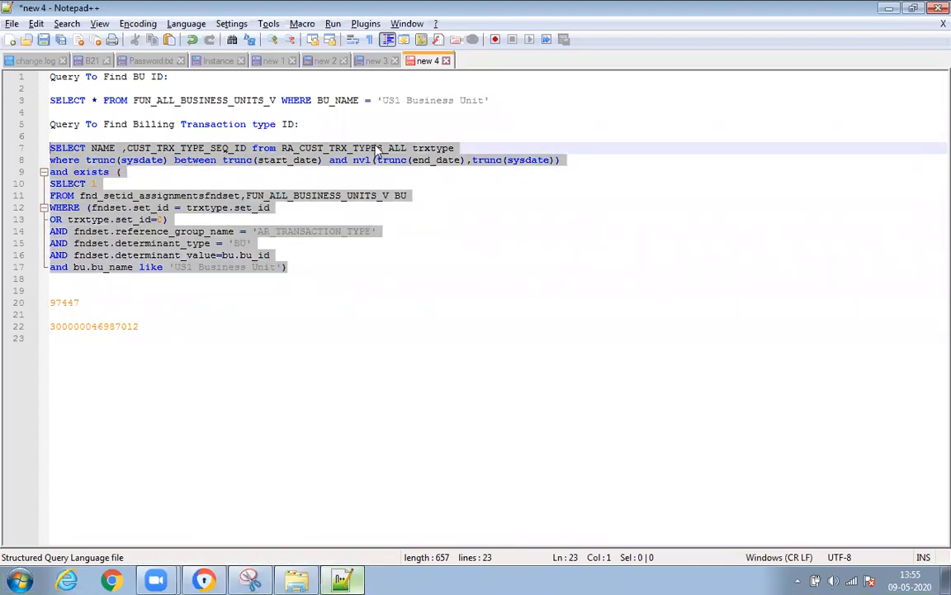
double_click(105, 149)
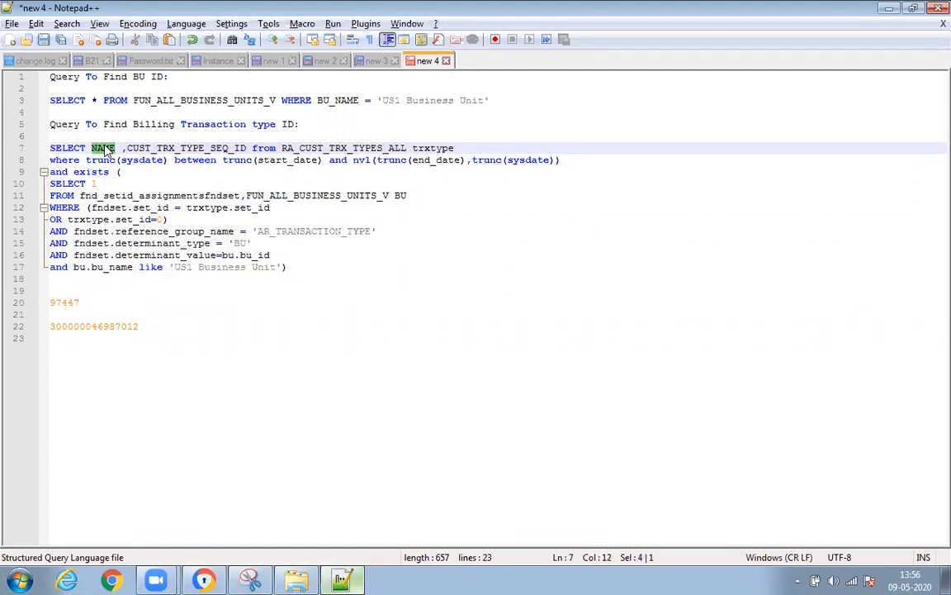
left_click_drag(174, 267, 278, 263)
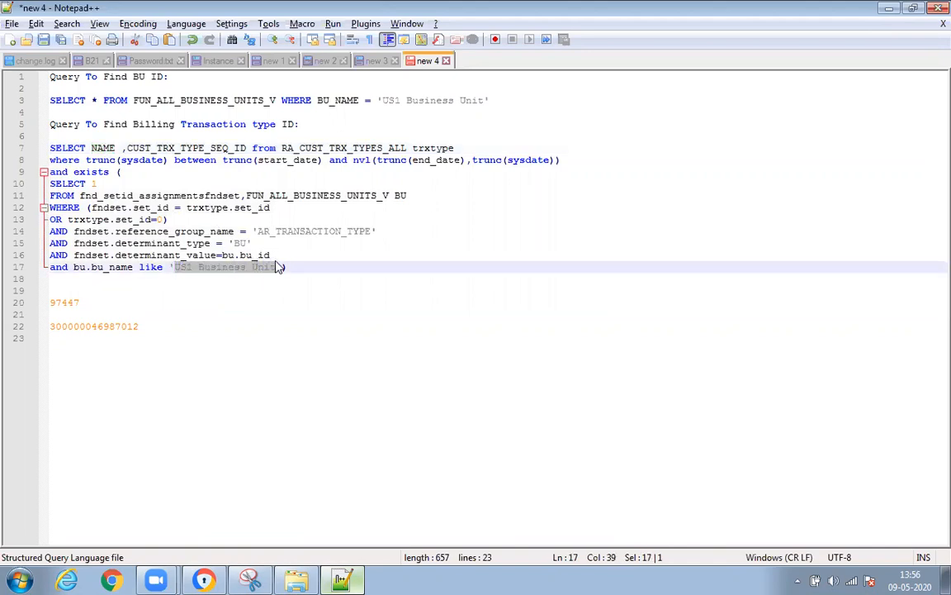
double_click(103, 149)
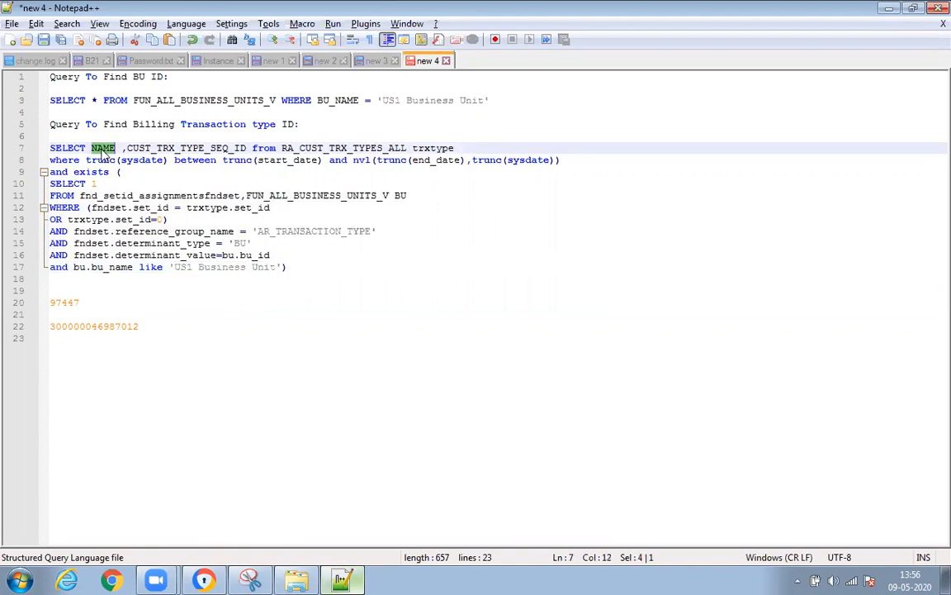
double_click(158, 148)
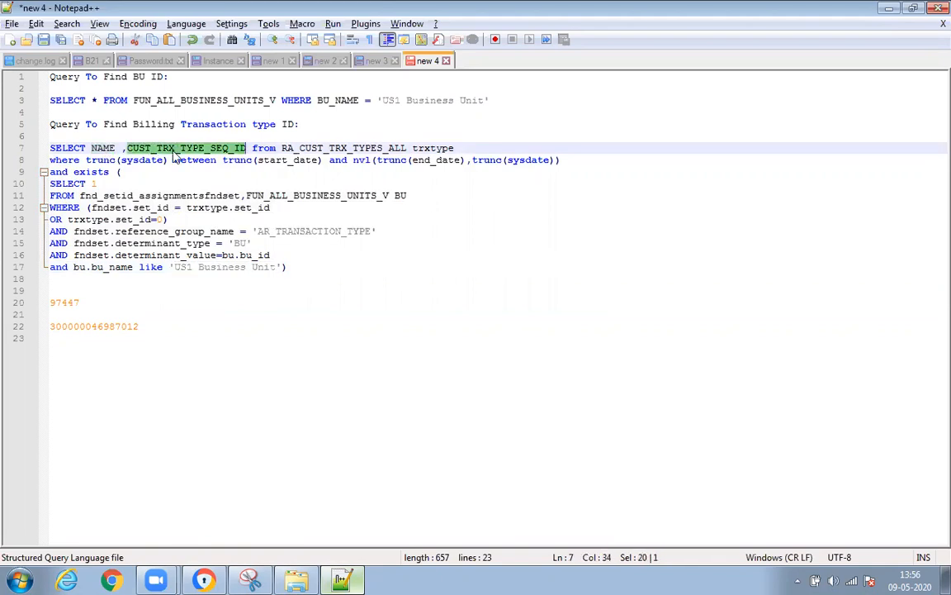
- Return to the ModifyEntity properties in Manage Posttransformation Defaulting Rules, set attrValue to "34" and viewRowImpl to L.ViewRowImpl, and accept them
left_click(204, 581)
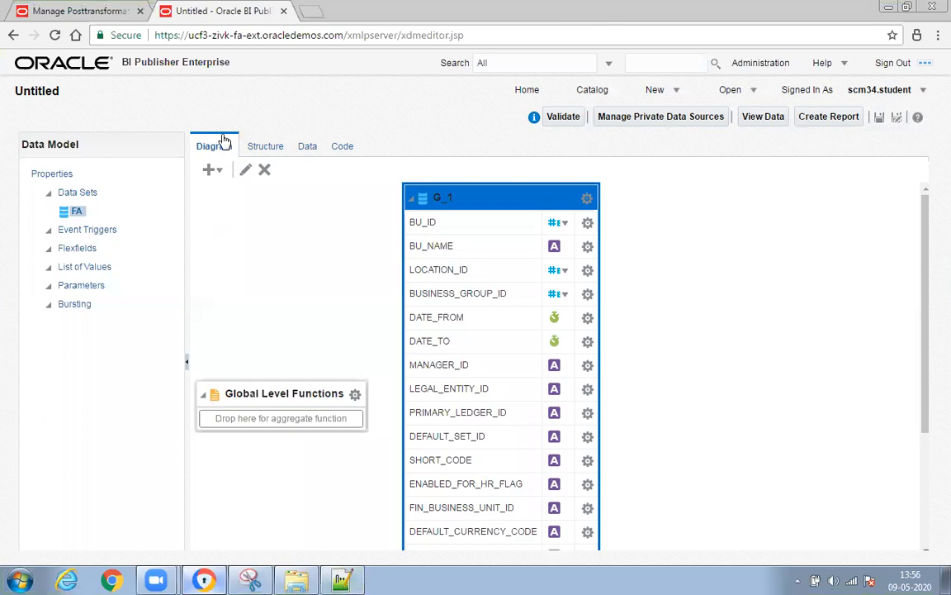
left_click(104, 11)
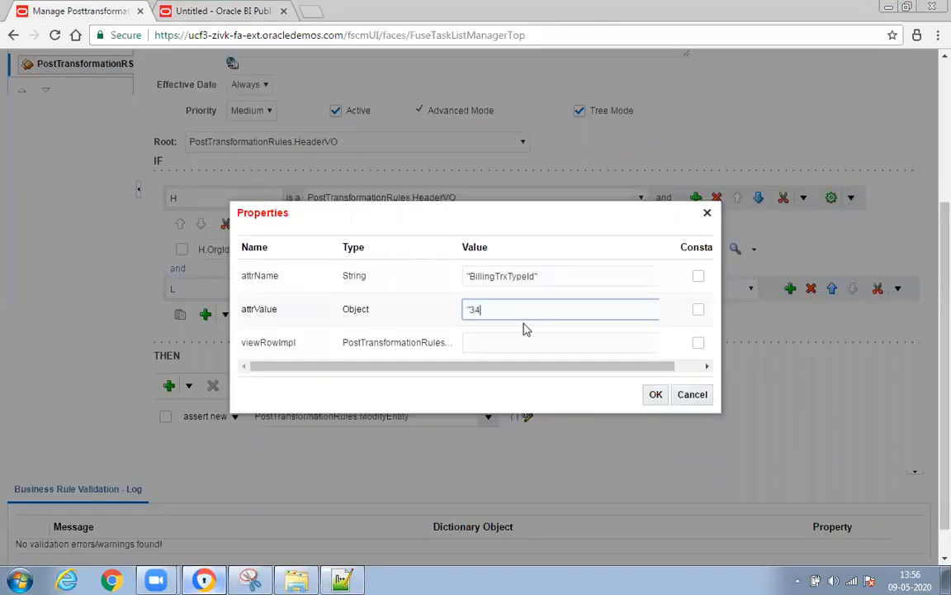
double_click(249, 342)
key("ctrl+c")
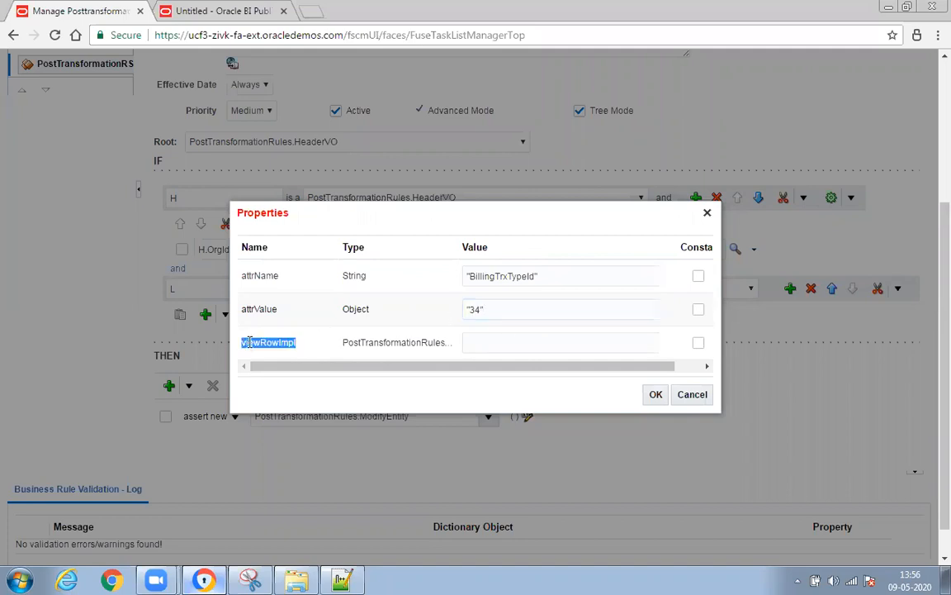
left_click(497, 342)
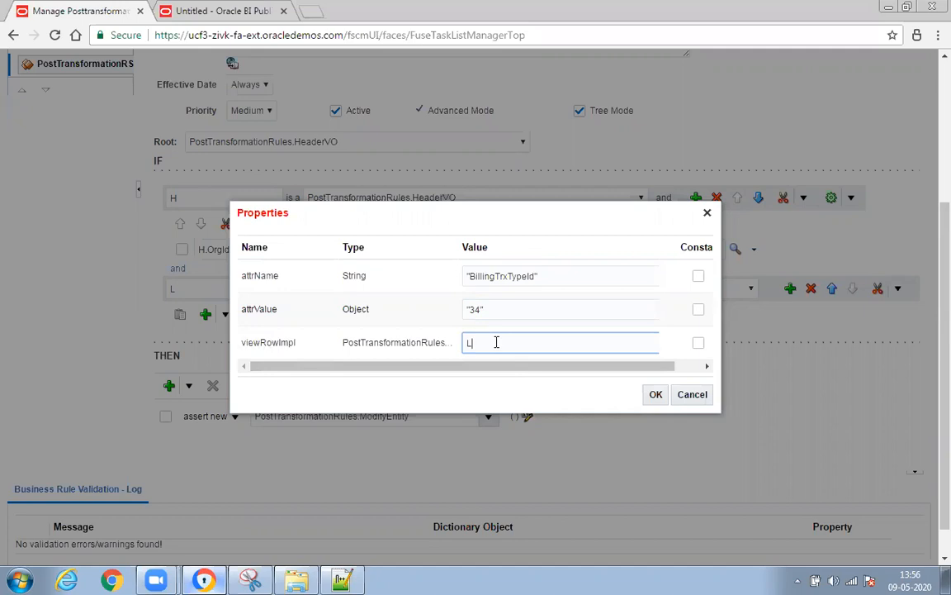
type("L.")
key("ctrl+v")
left_click(481, 343)
key("BackSpace")
type("V")
left_click(656, 395)
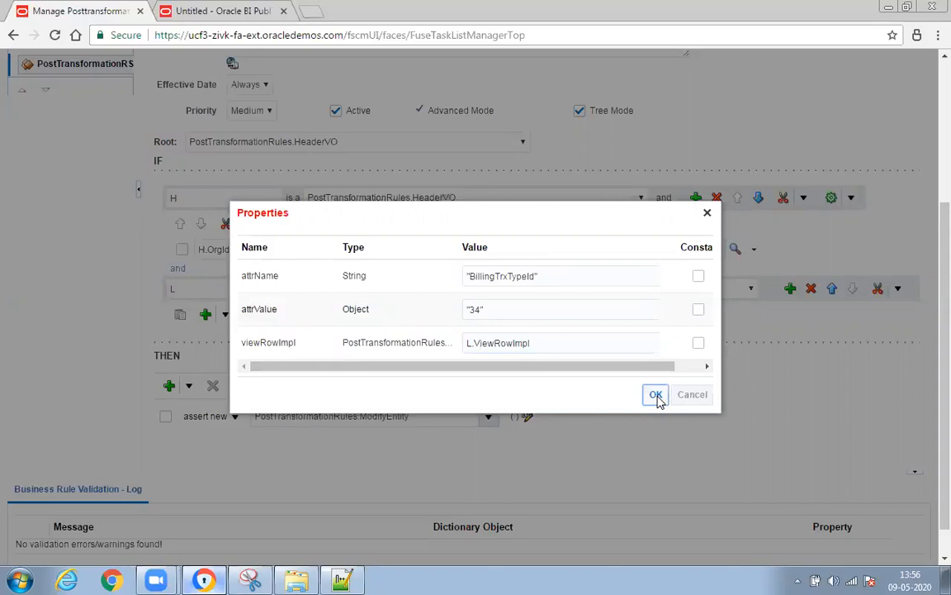
- Save the posttransformation defaulting rules and release them to production
scroll(671, 203, "up", 2)
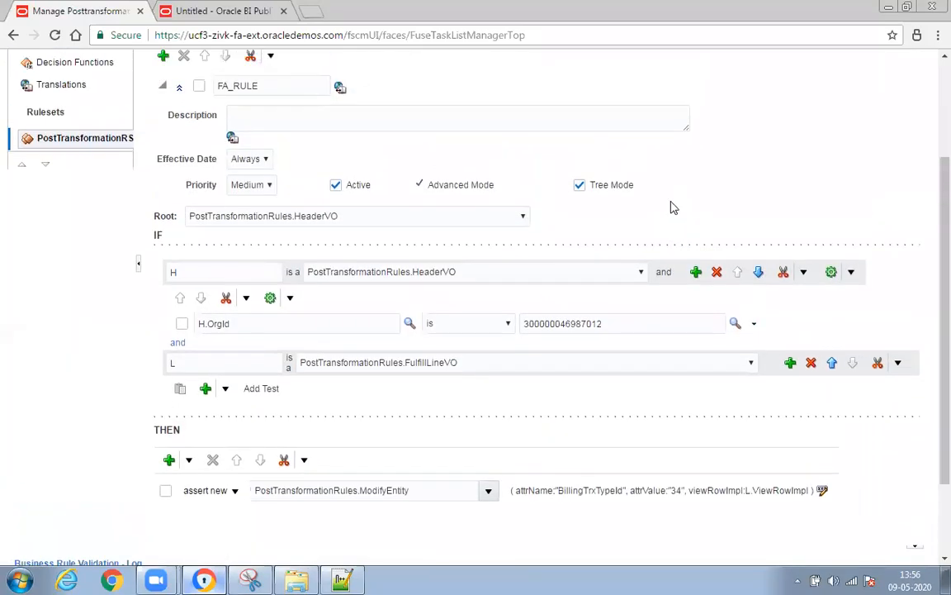
scroll(671, 207, "up", 3)
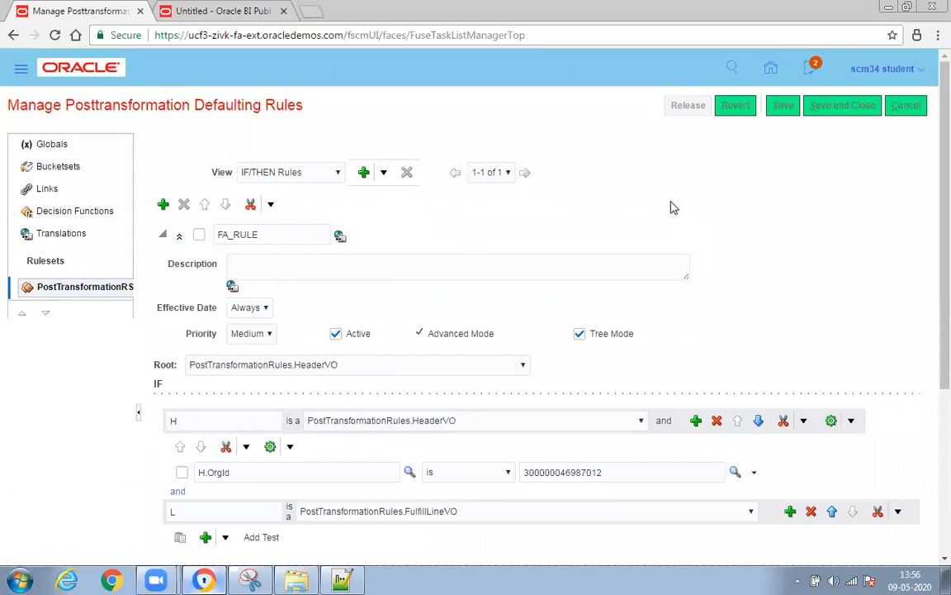
left_click(782, 108)
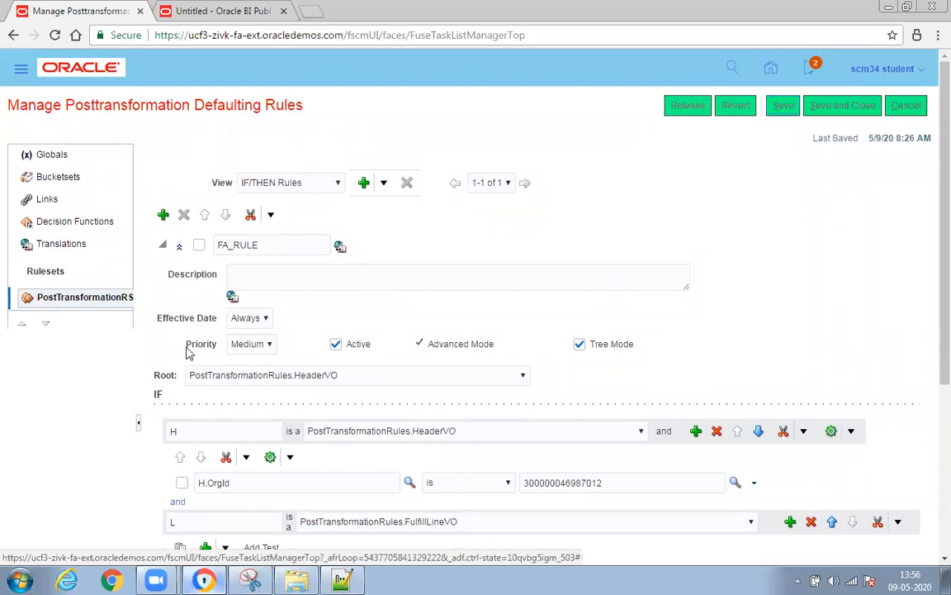
left_click(684, 110)
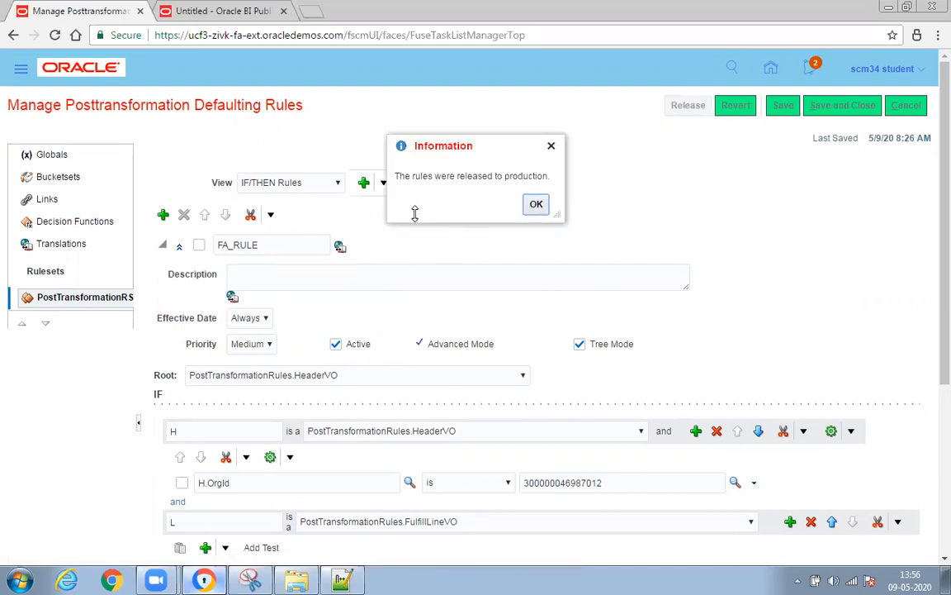
left_click(537, 206)
- Save the released rules again and close the Manage Posttransformation Defaulting Rules page
left_click(790, 109)
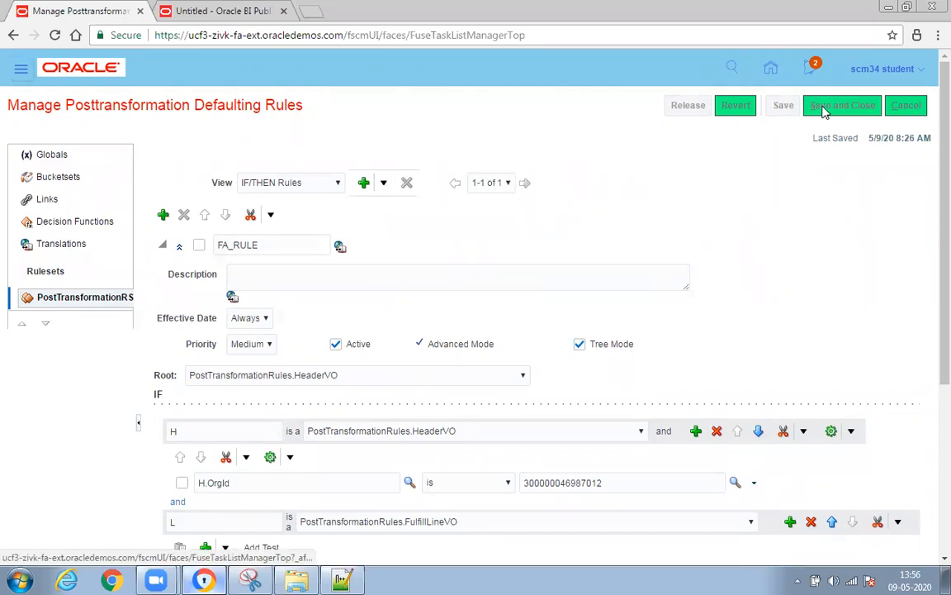
left_click(823, 109)
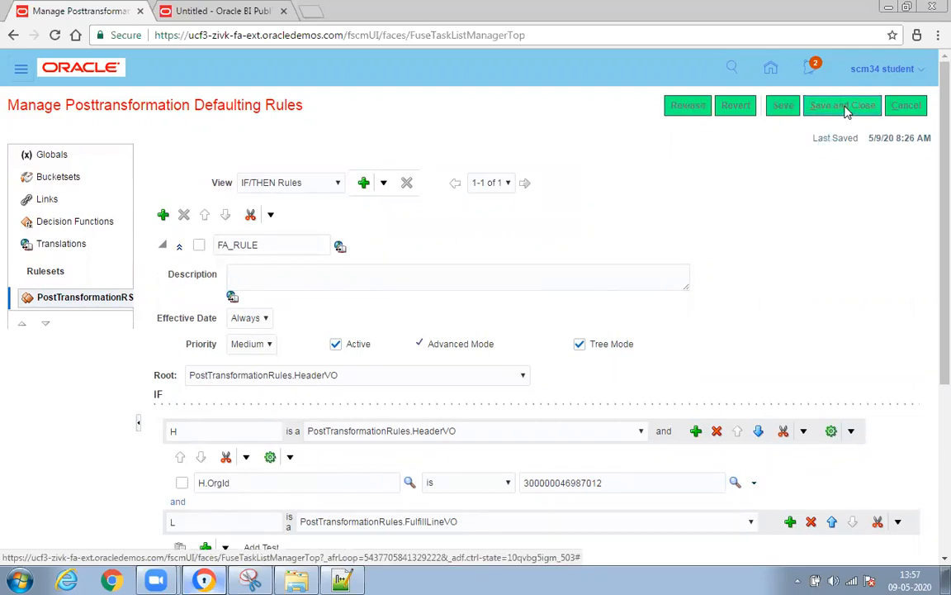
left_click(846, 112)
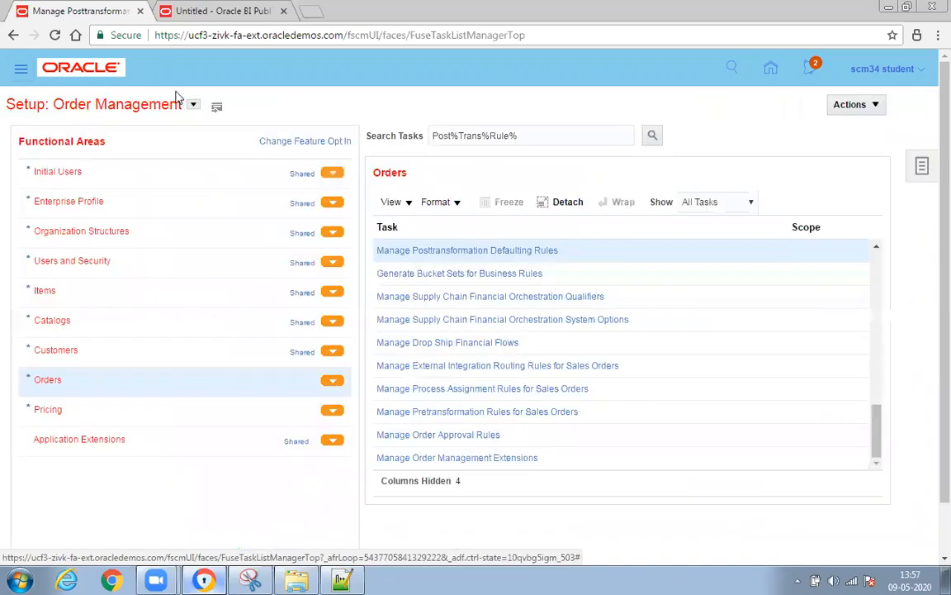
- Switch to Notepad++ and select the sales order number noted below the query
left_click(341, 579)
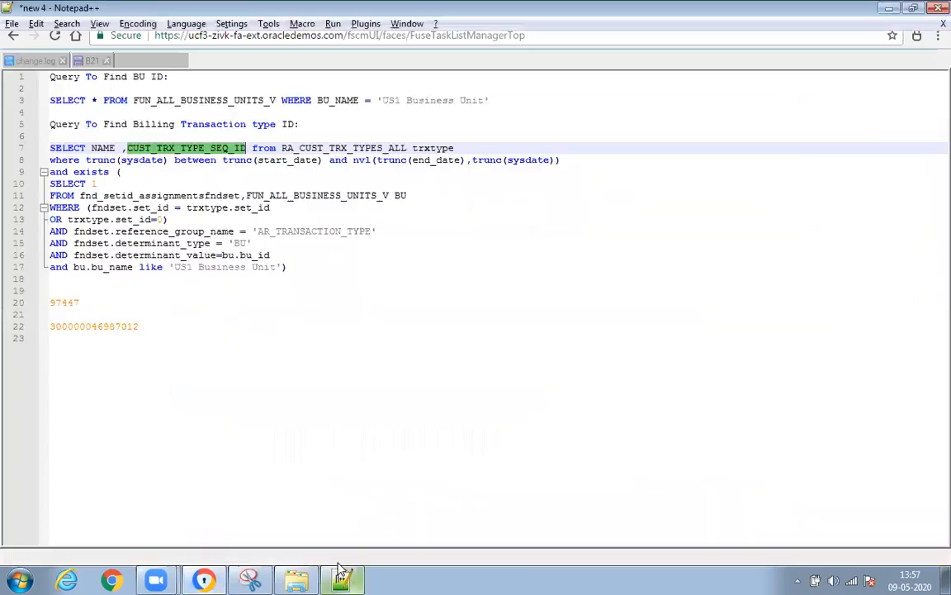
left_click(63, 303)
double_click(63, 303)
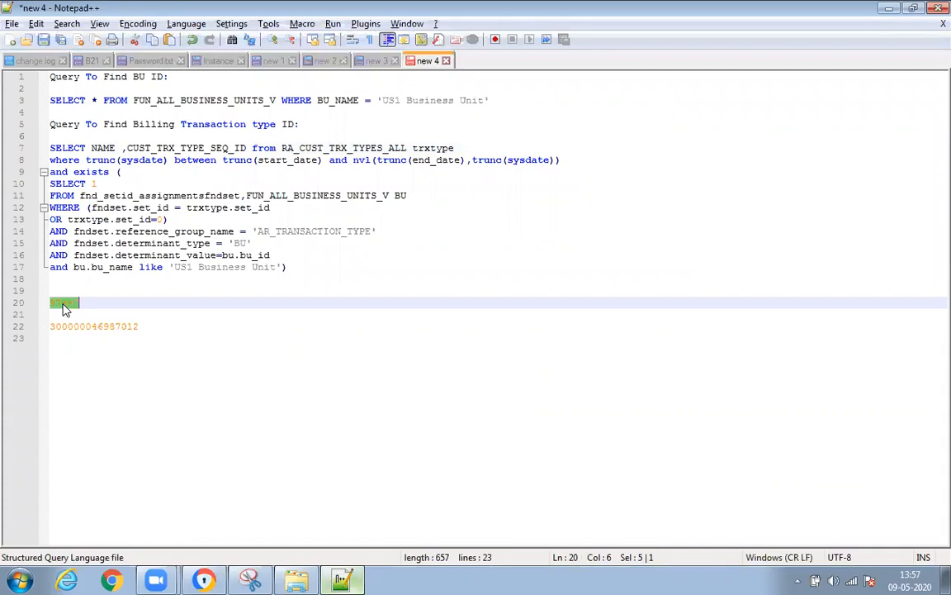
- Return to Oracle Applications, go to the Order Management work area and find the sales order by the noted order number
key("alt+Tab")
left_click(773, 70)
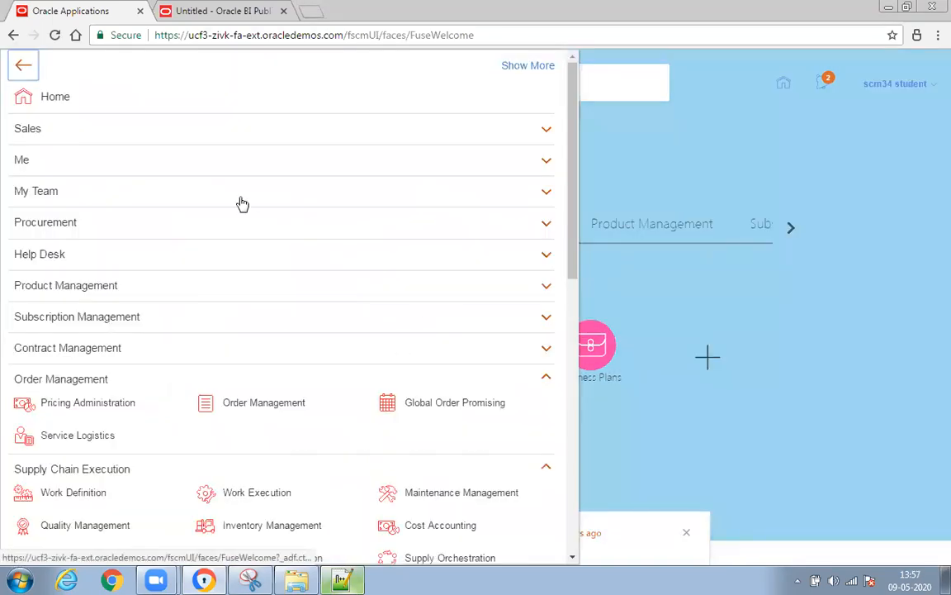
left_click(291, 406)
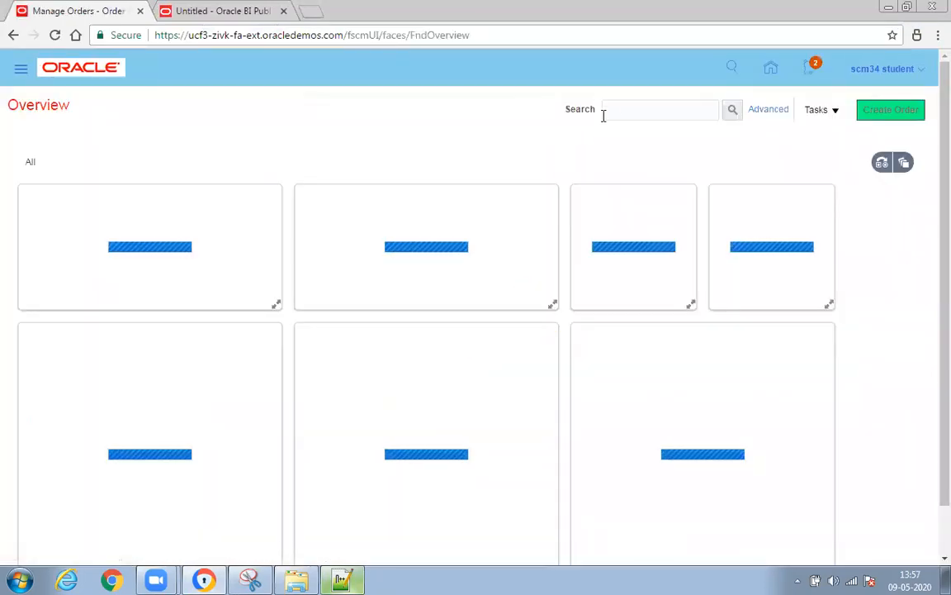
left_click(624, 109)
type("97447")
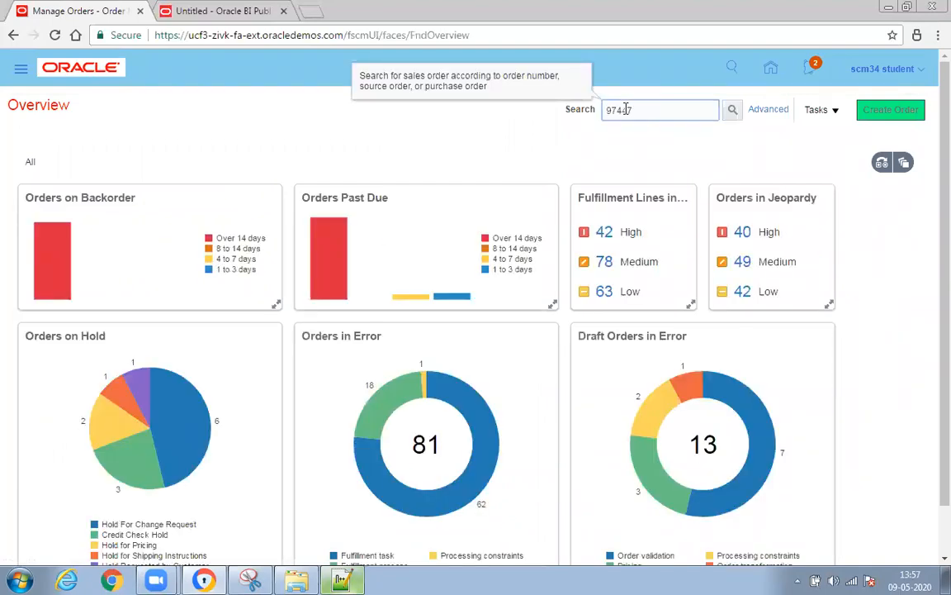
key("Return")
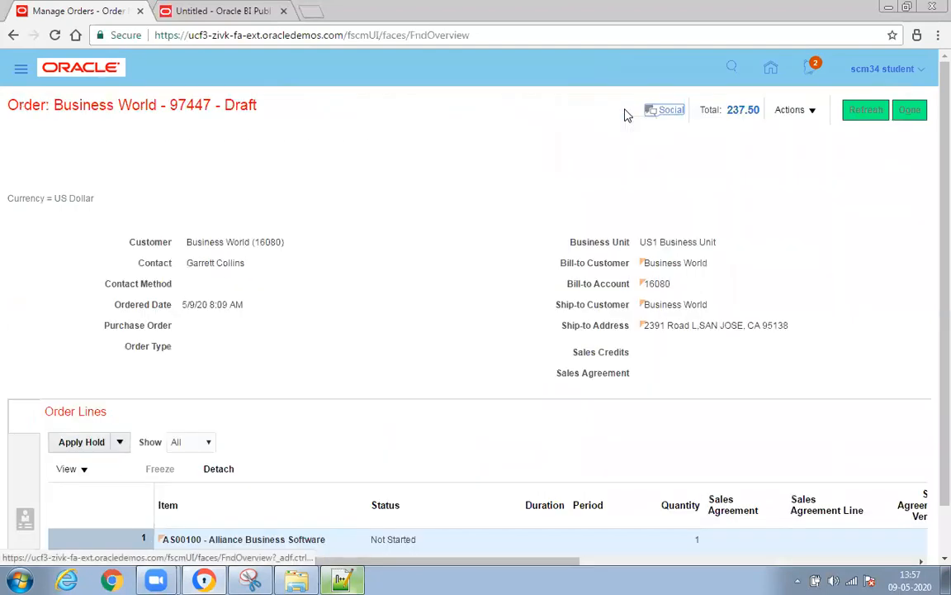
- Copy the draft order into a new editable order without selecting any optional copy details
left_click(790, 114)
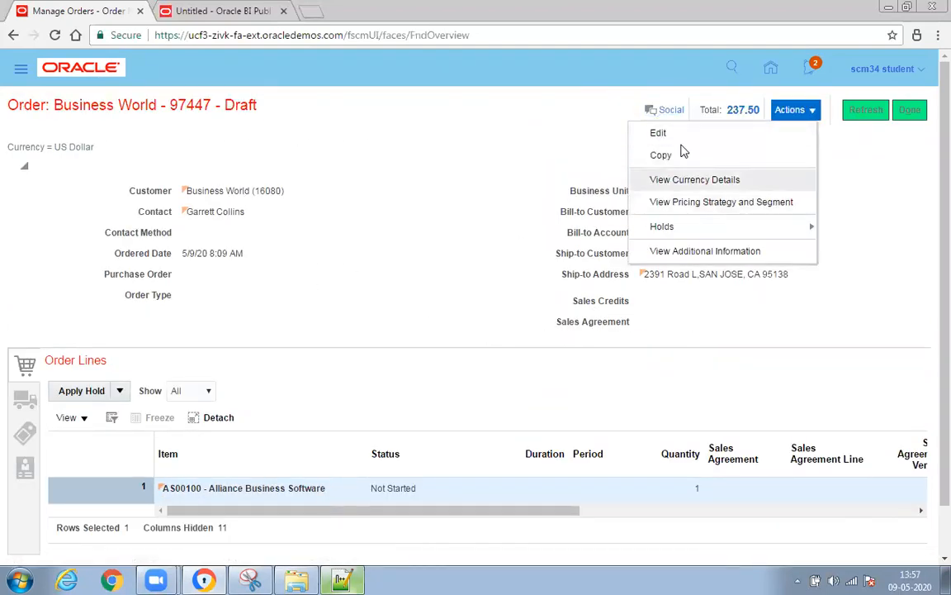
left_click(680, 154)
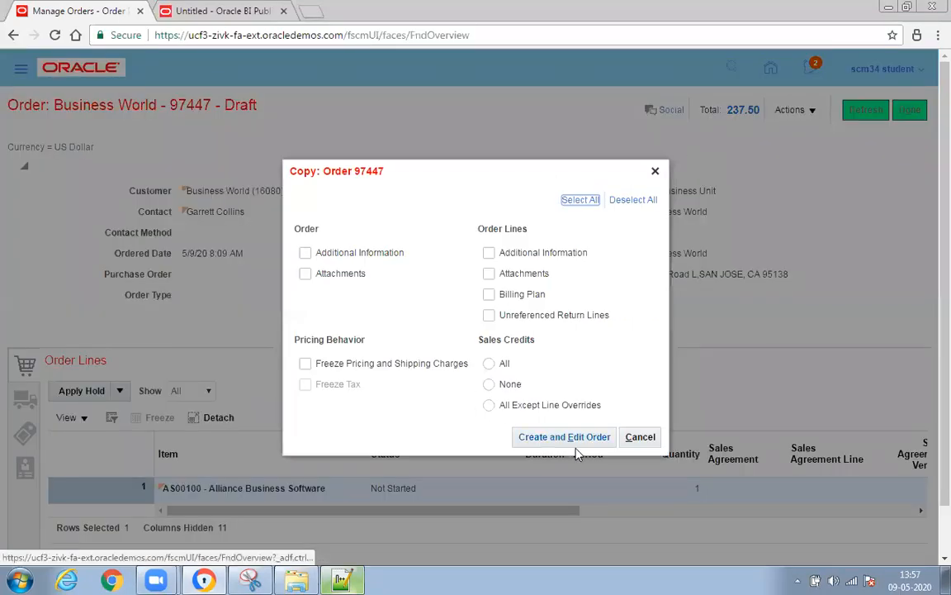
left_click(578, 443)
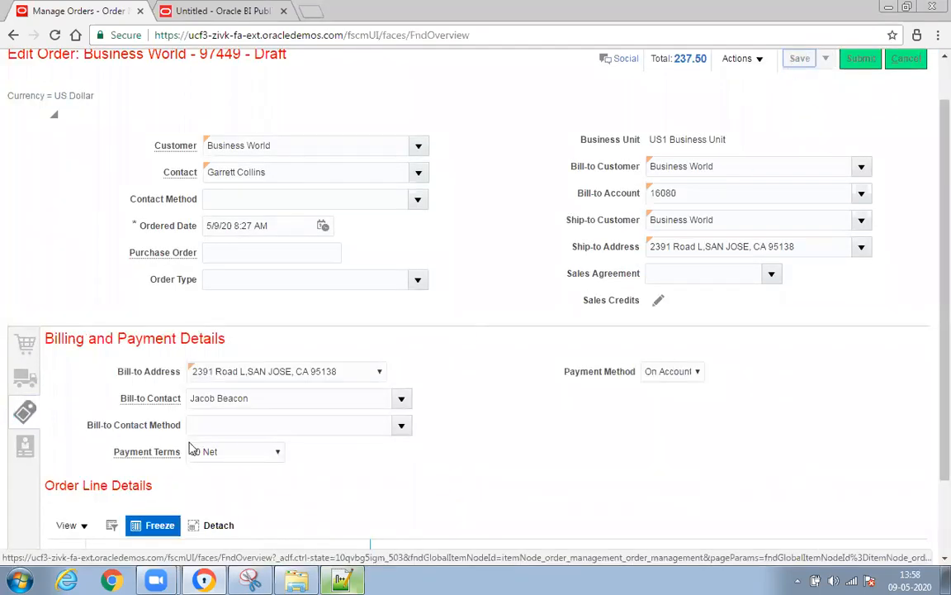
- Check the Receivables Transaction value in the copied order's billing line details, and submit the order
scroll(239, 442, "down", 1)
scroll(124, 399, "up", 2)
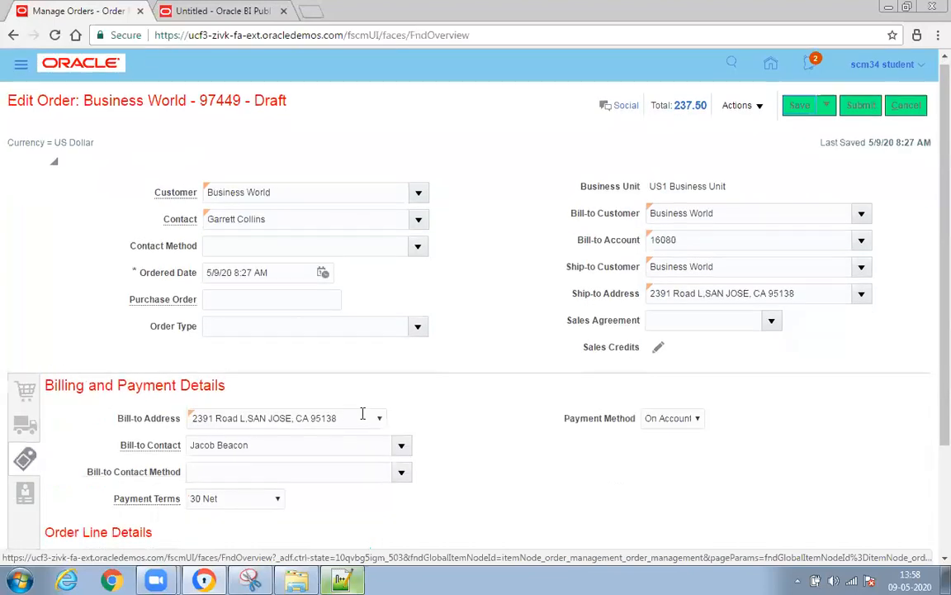
scroll(372, 429, "down", 2)
left_click_drag(473, 529, 742, 528)
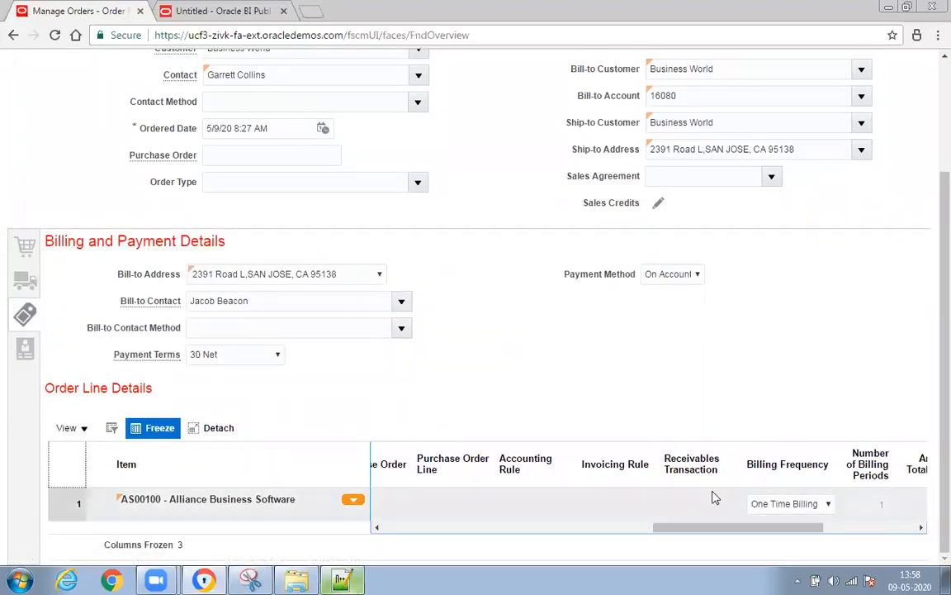
scroll(566, 389, "up", 3)
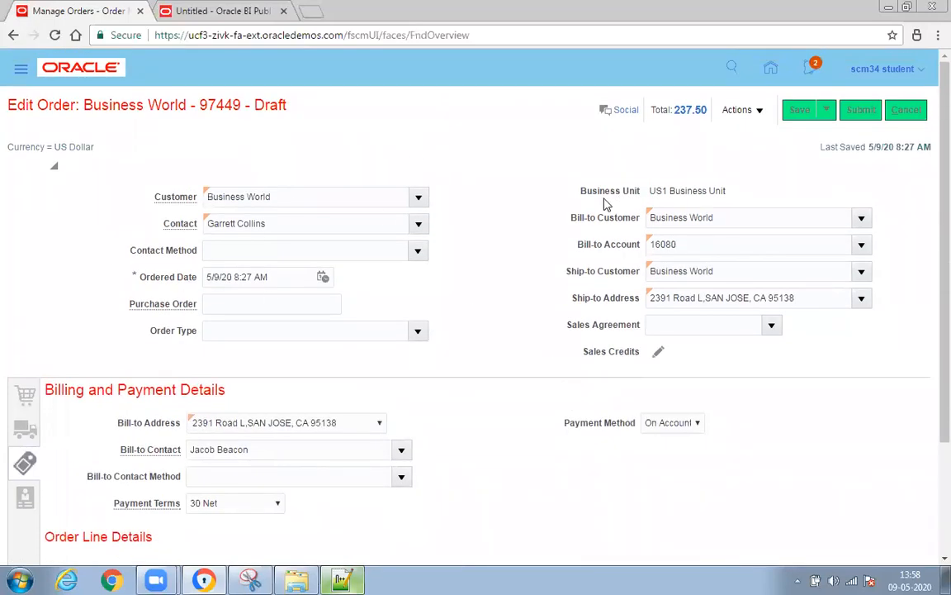
left_click(859, 112)
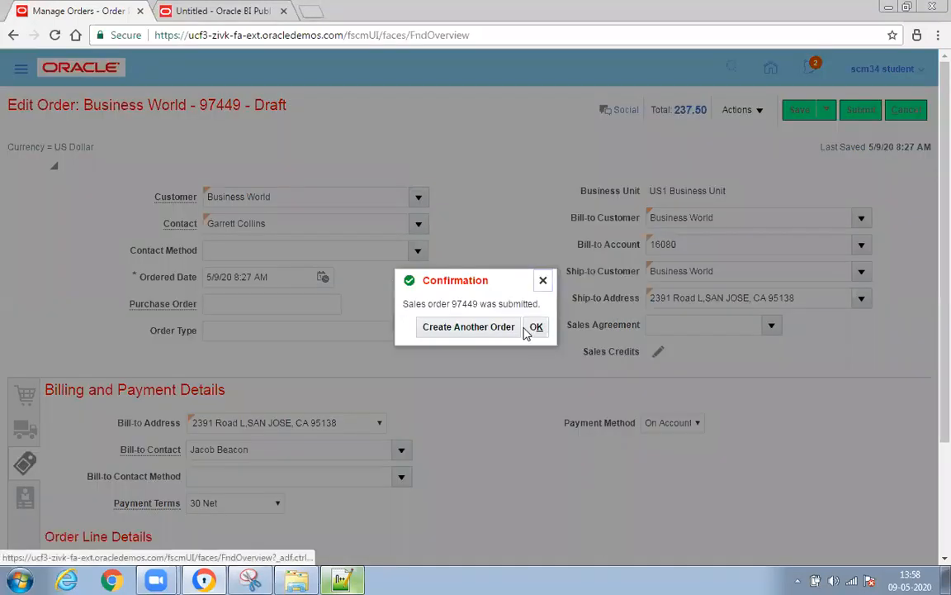
left_click(536, 327)
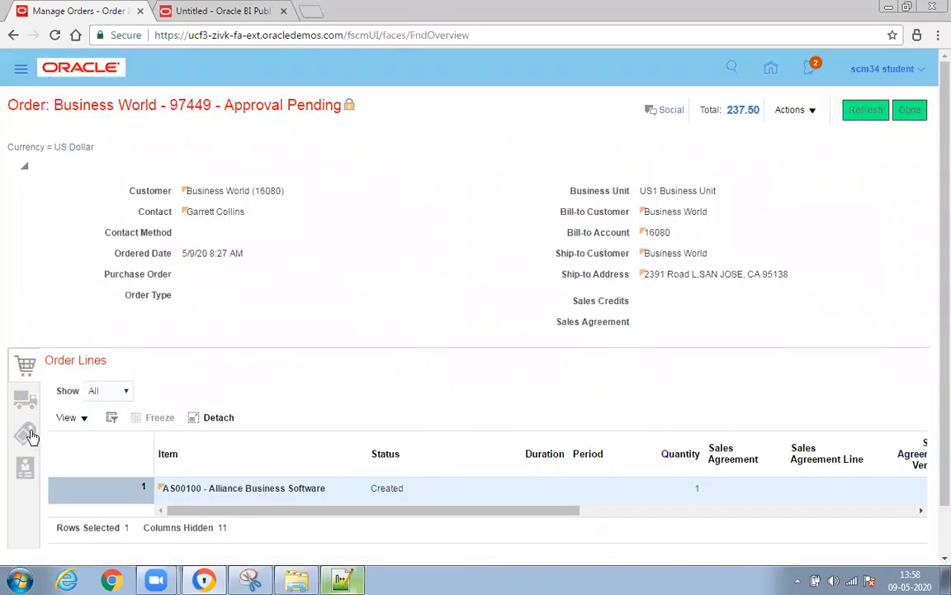
- Show all columns in the submitted order's billing and payment line details, and check the Receivables Transaction value
left_click(25, 433)
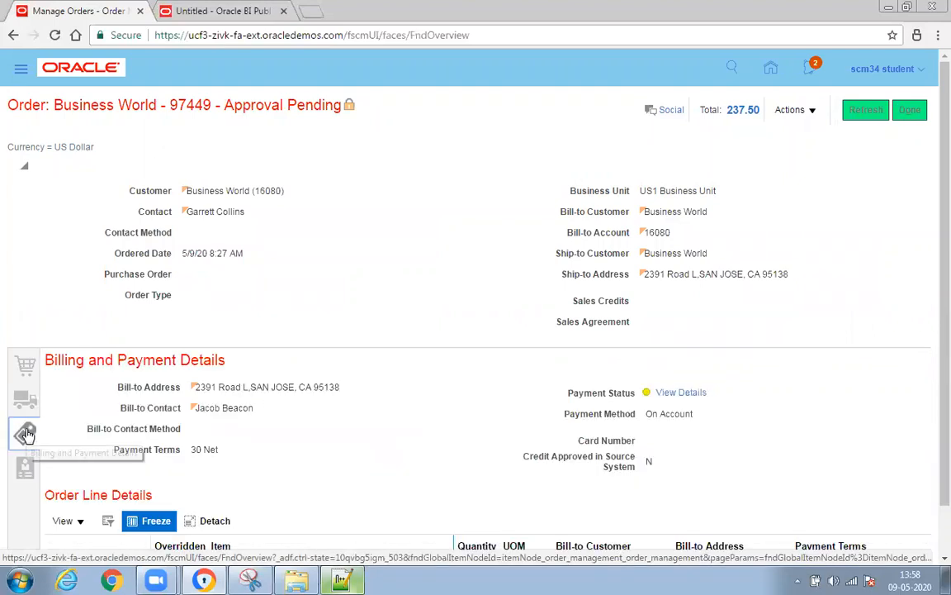
scroll(430, 479, "down", 1)
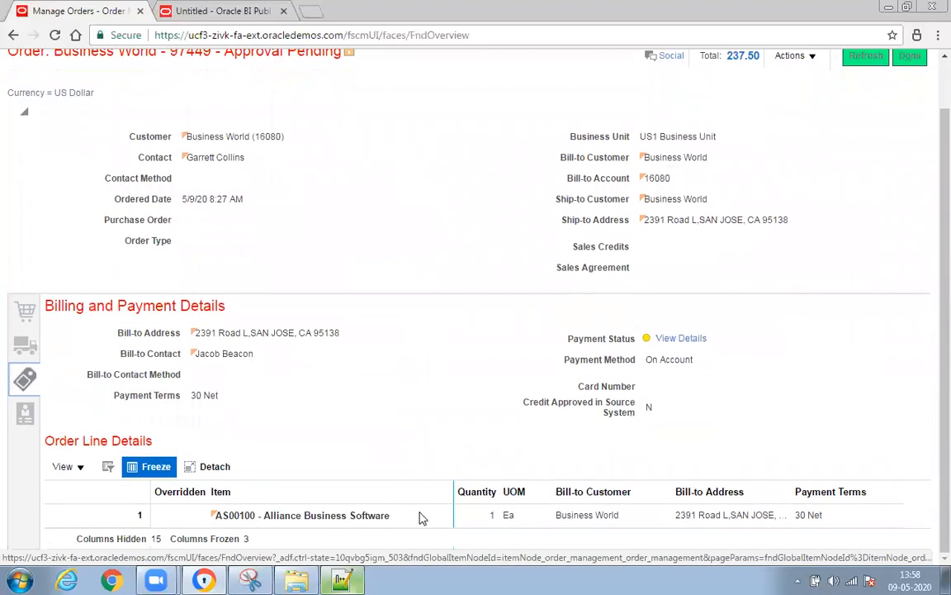
left_click(85, 466)
mouse_move(114, 329)
left_click(235, 336)
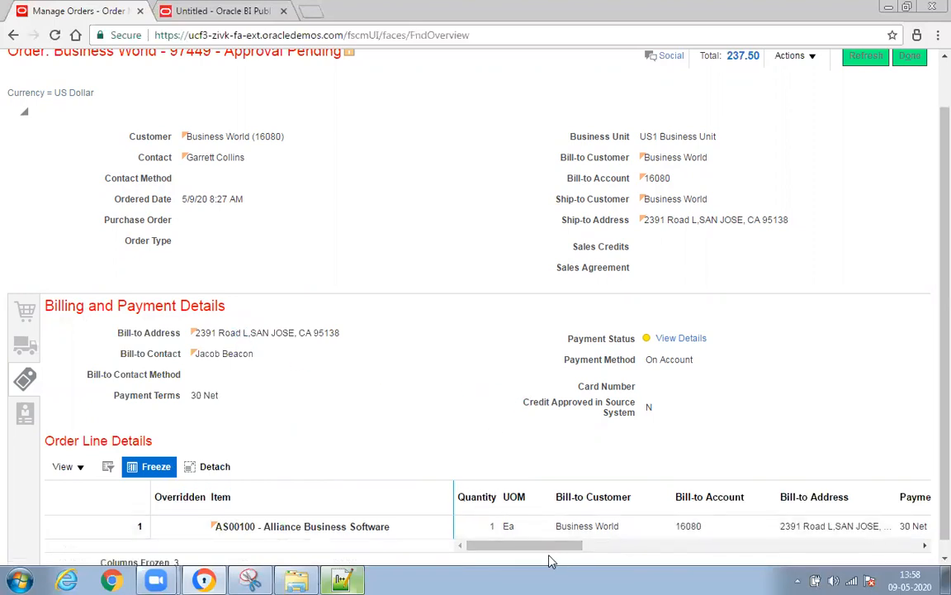
left_click_drag(559, 547, 900, 549)
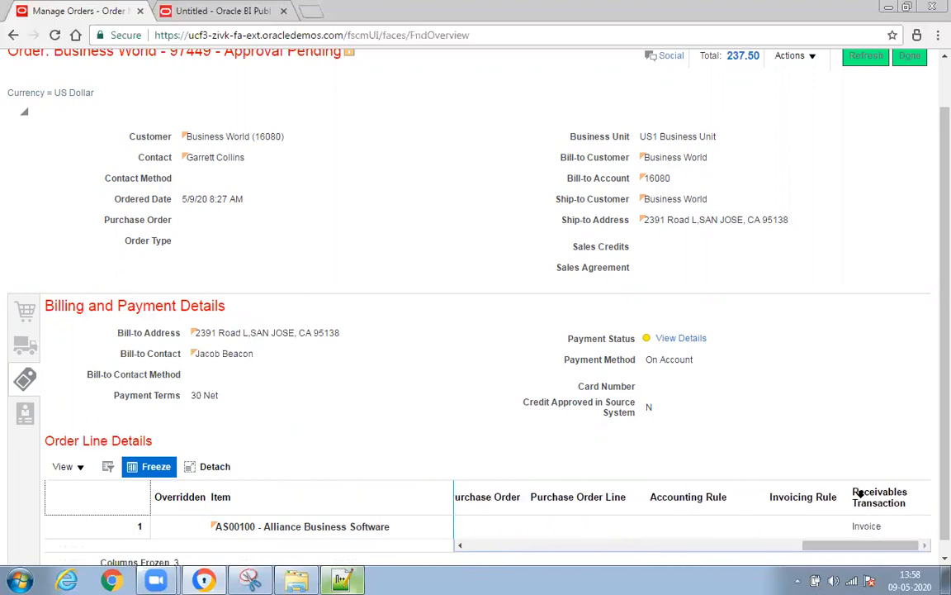